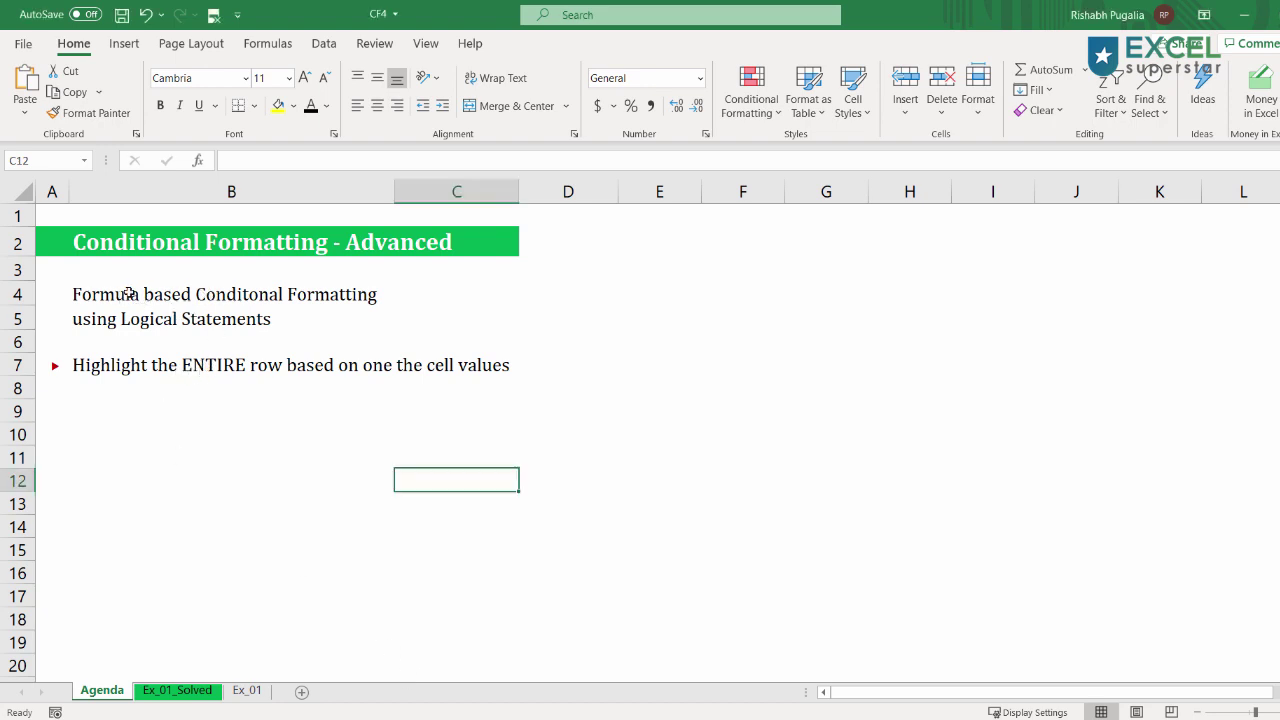
Make the 'Formula based Conditonal Formatting' heading text in B4 bold.
{"action": "left_click", "coordinate": [124, 294]}
{"action": "double_click", "coordinate": [124, 294]}
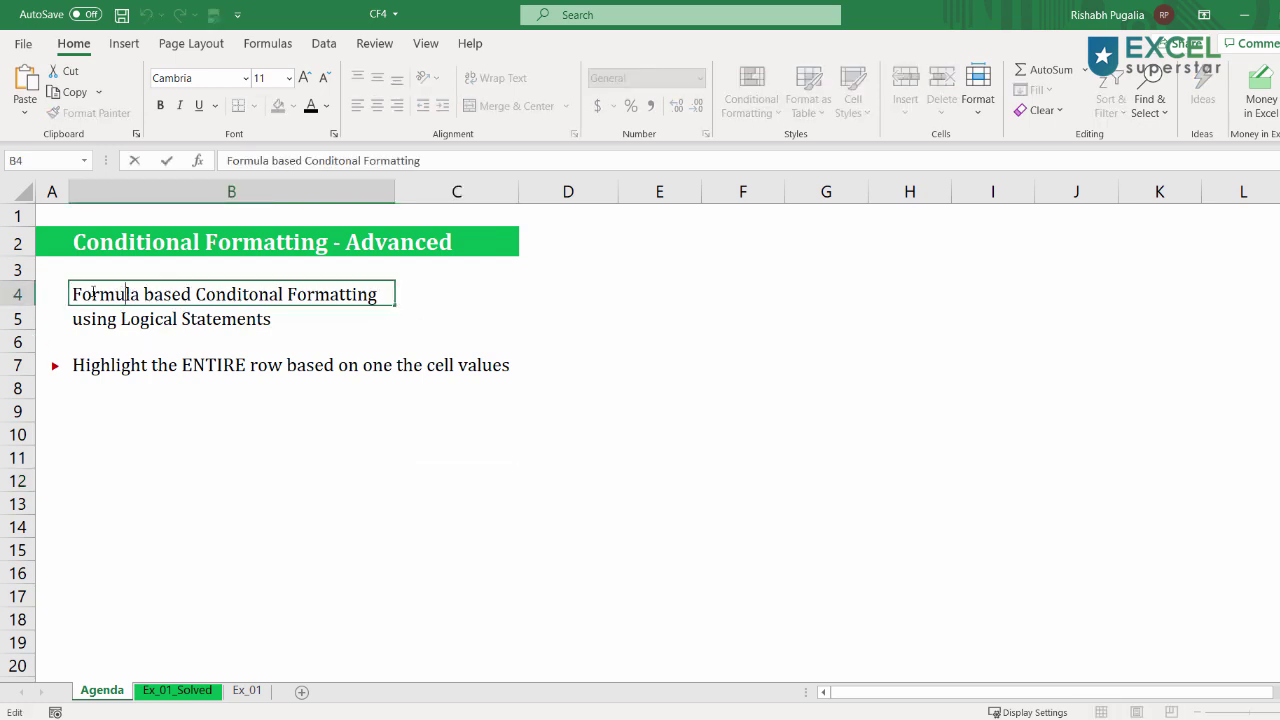
{"action": "left_click_drag", "start_coordinate": [72, 294], "coordinate": [476, 295]}
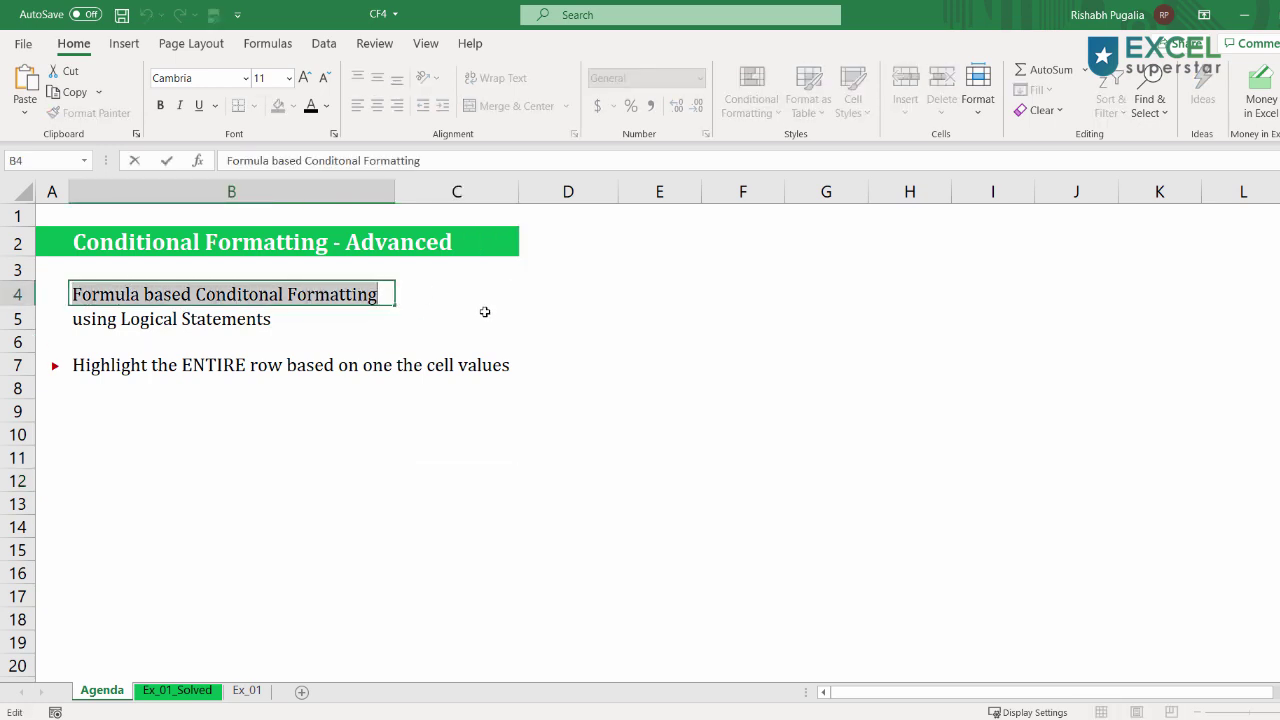
{"action": "key", "text": "ctrl+b"}
{"action": "left_click", "coordinate": [396, 512]}
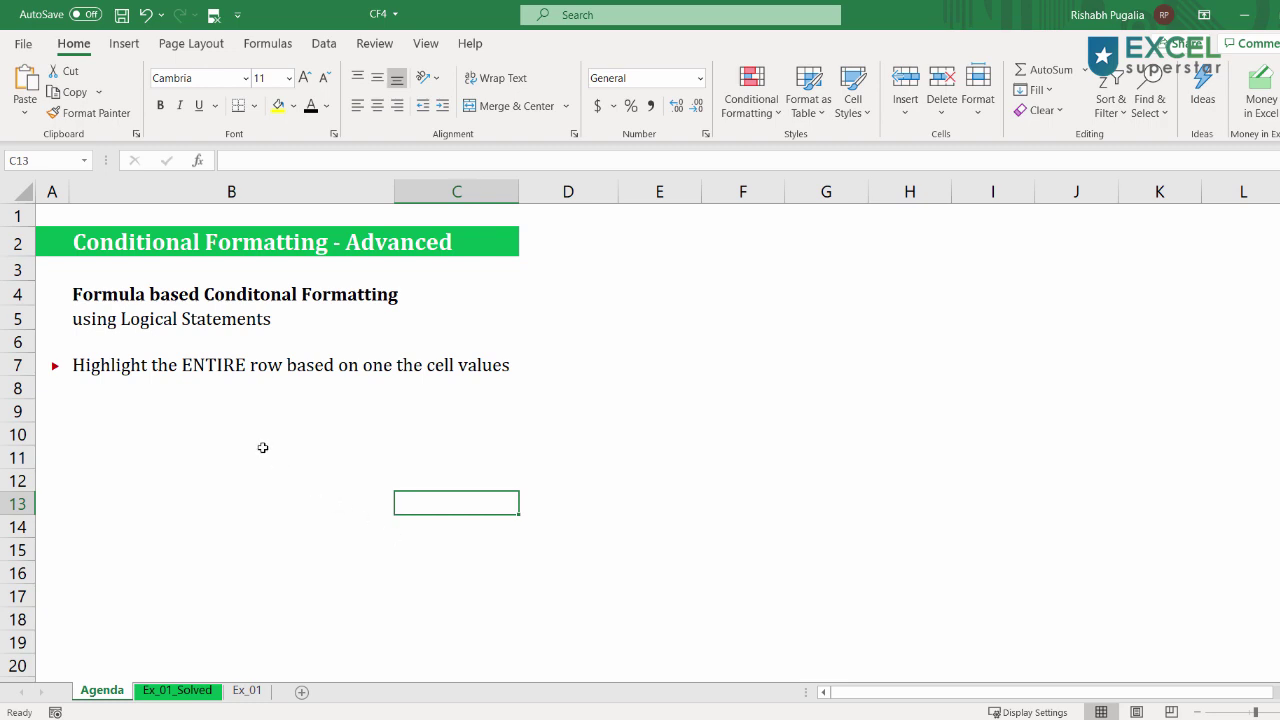
Select the 'Highlight the ENTIRE row' note across B7:C7, then go to the Ex_01_Solved sheet.
{"action": "left_click", "coordinate": [101, 368]}
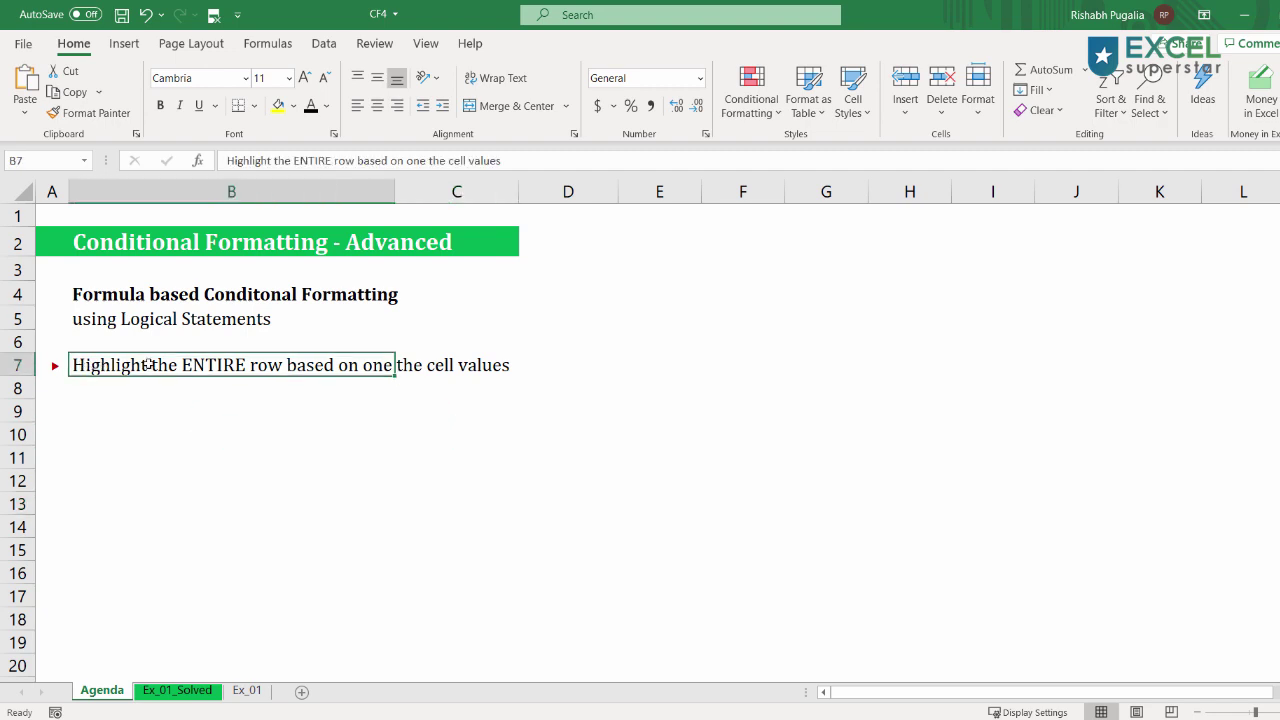
{"action": "left_click_drag", "start_coordinate": [220, 364], "coordinate": [485, 364]}
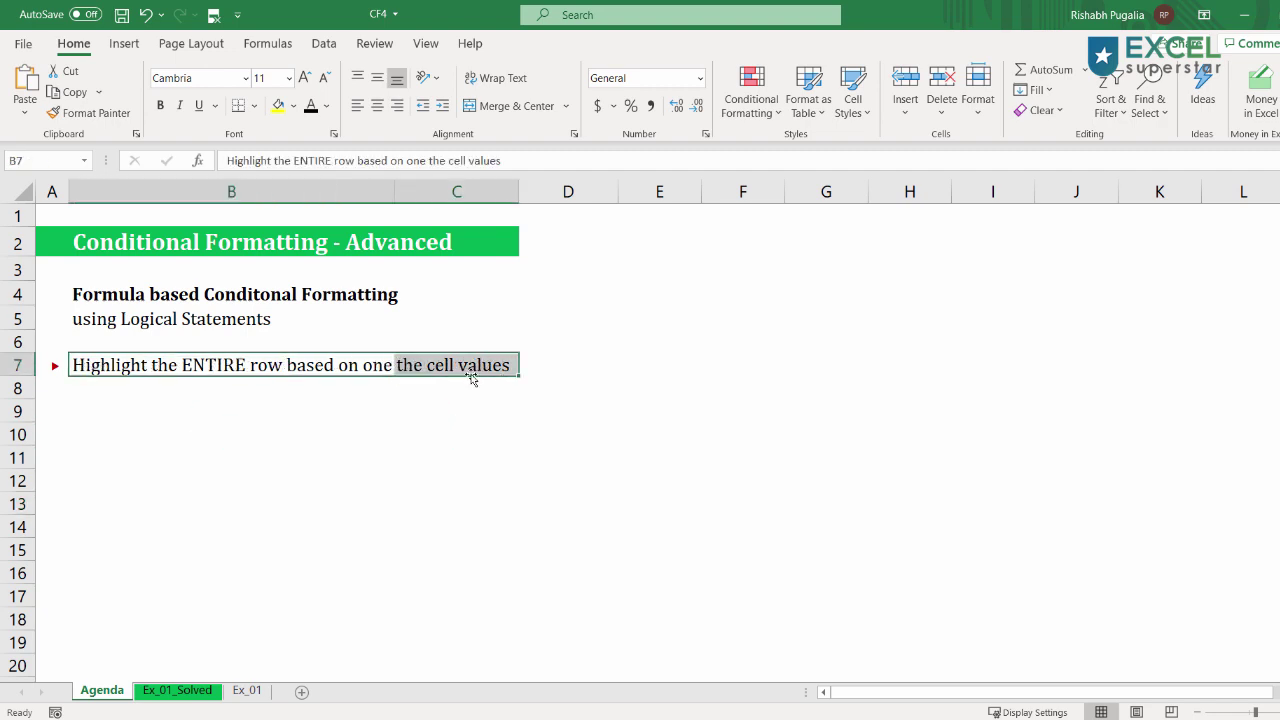
{"action": "left_click", "coordinate": [182, 690]}
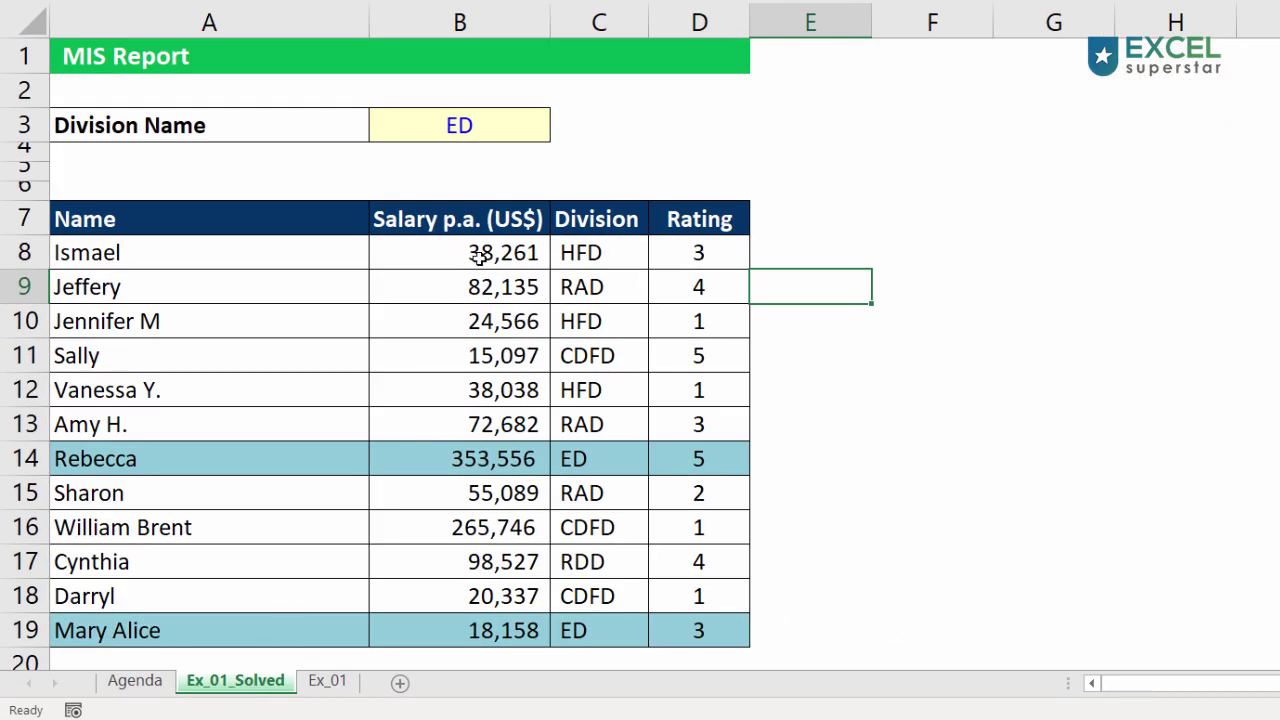
Look over the names and Division column, then set B3 to RAD to highlight RAD rows.
{"action": "left_click_drag", "start_coordinate": [158, 241], "coordinate": [135, 598]}
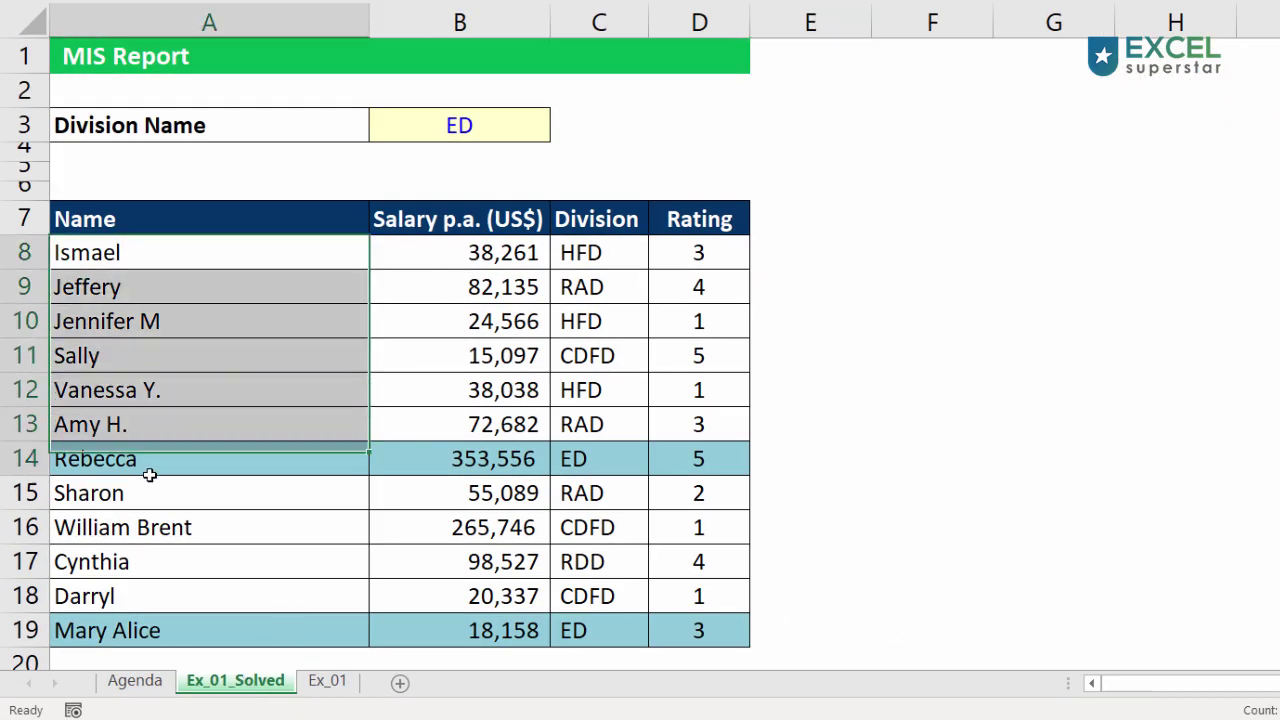
{"action": "left_click_drag", "start_coordinate": [598, 219], "coordinate": [605, 596]}
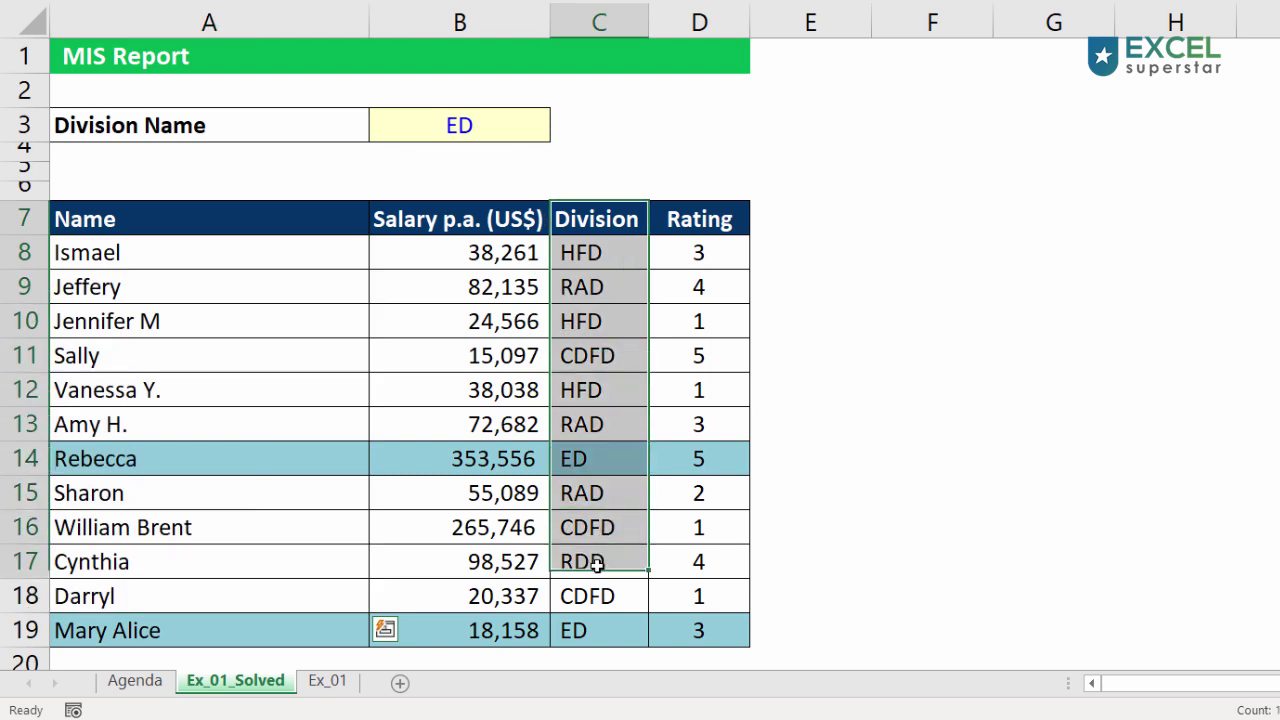
{"action": "left_click", "coordinate": [484, 126]}
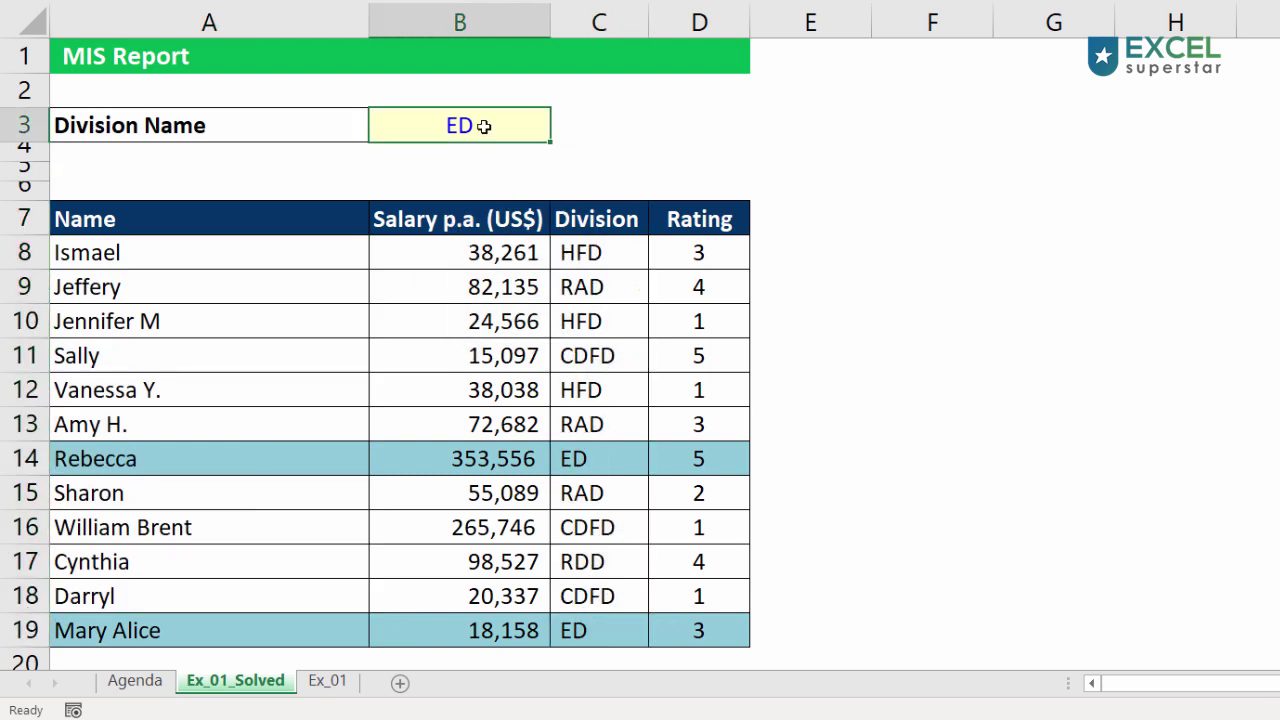
{"action": "type", "text": "RAD"}
{"action": "left_click", "coordinate": [756, 345]}
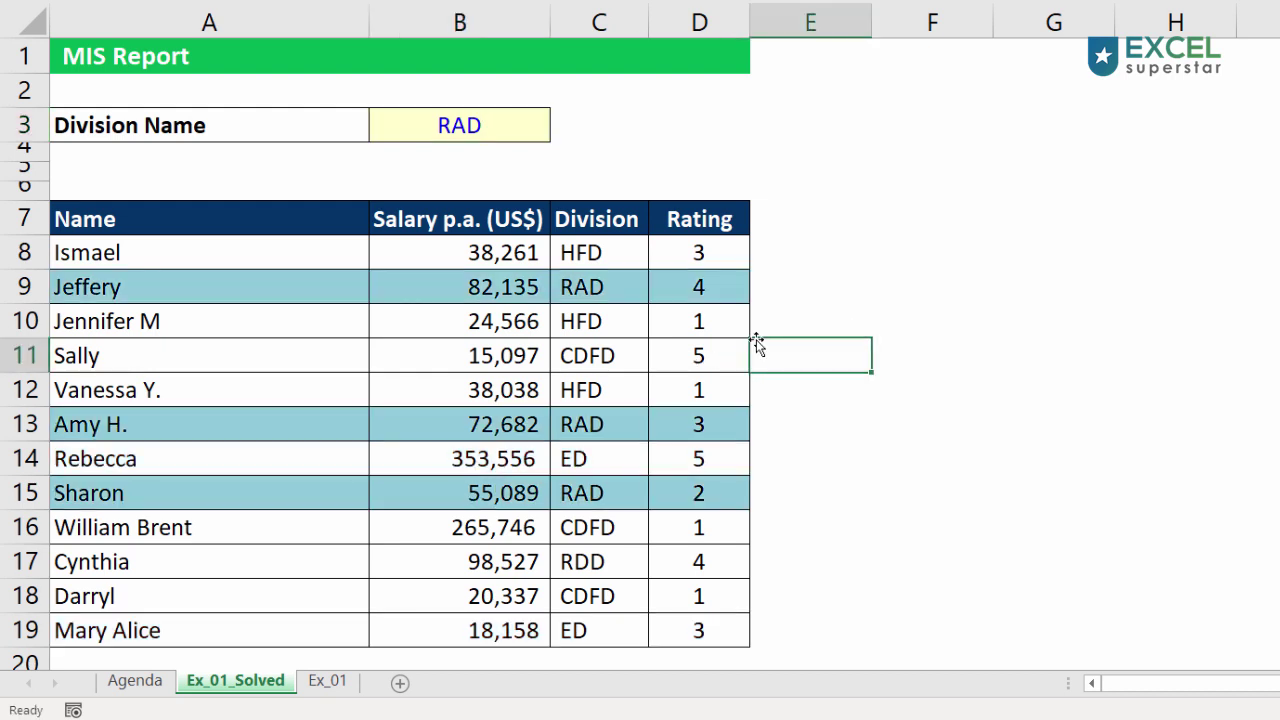
Change the Division Name in B3 to CDFD.
{"action": "left_click", "coordinate": [482, 124]}
{"action": "type", "text": "CDFD"}
{"action": "key", "text": "Tab"}
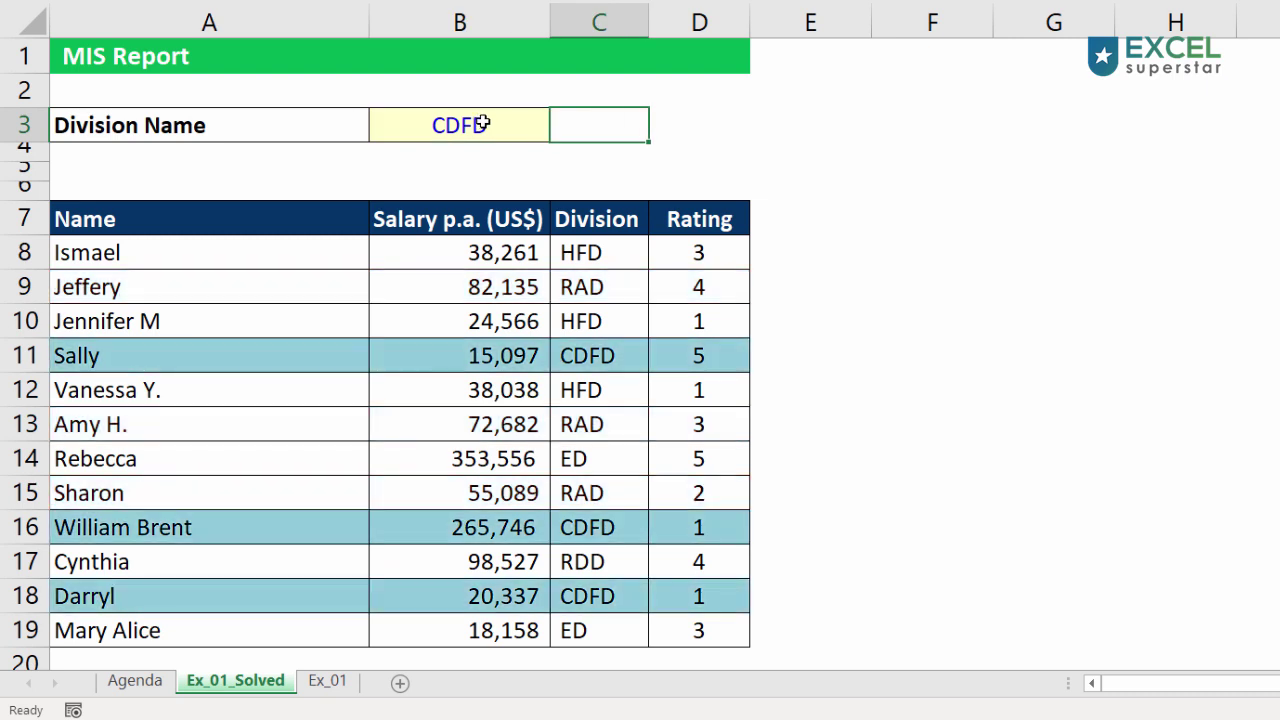
{"action": "left_click", "coordinate": [494, 124]}
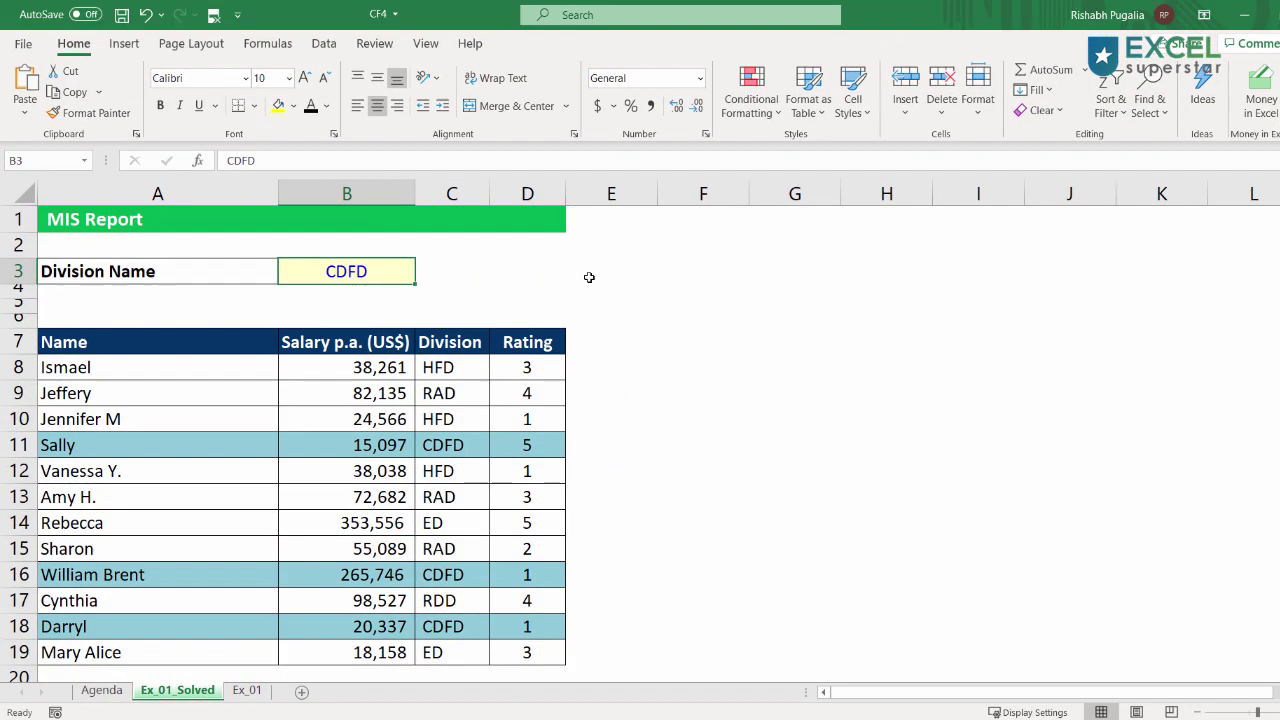
{"action": "left_click", "coordinate": [590, 273]}
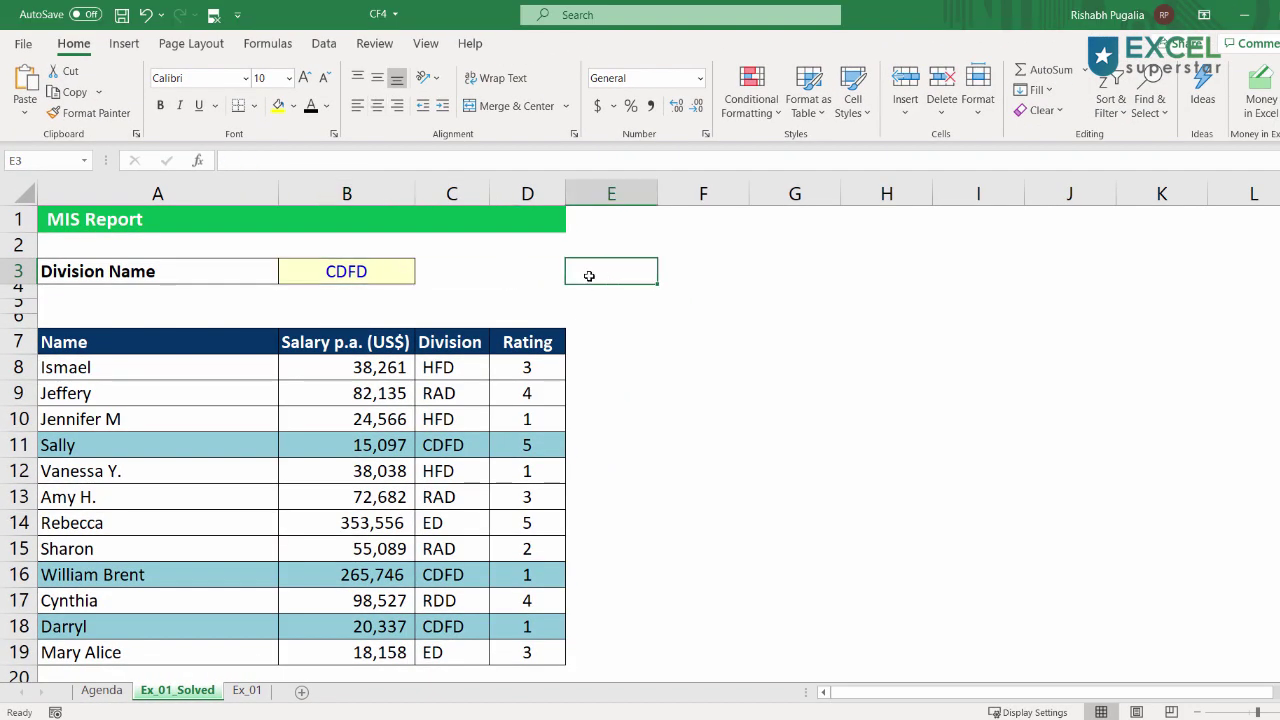
{"action": "left_click", "coordinate": [733, 118]}
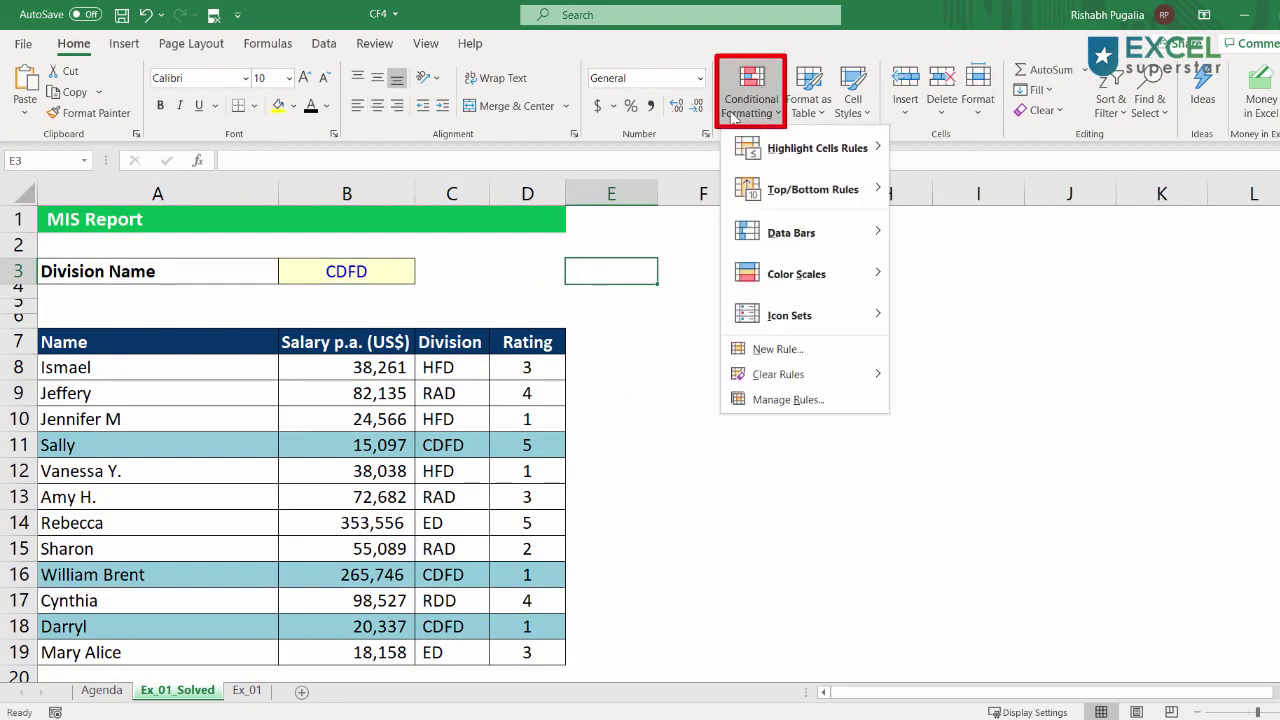
{"action": "left_click", "coordinate": [770, 352]}
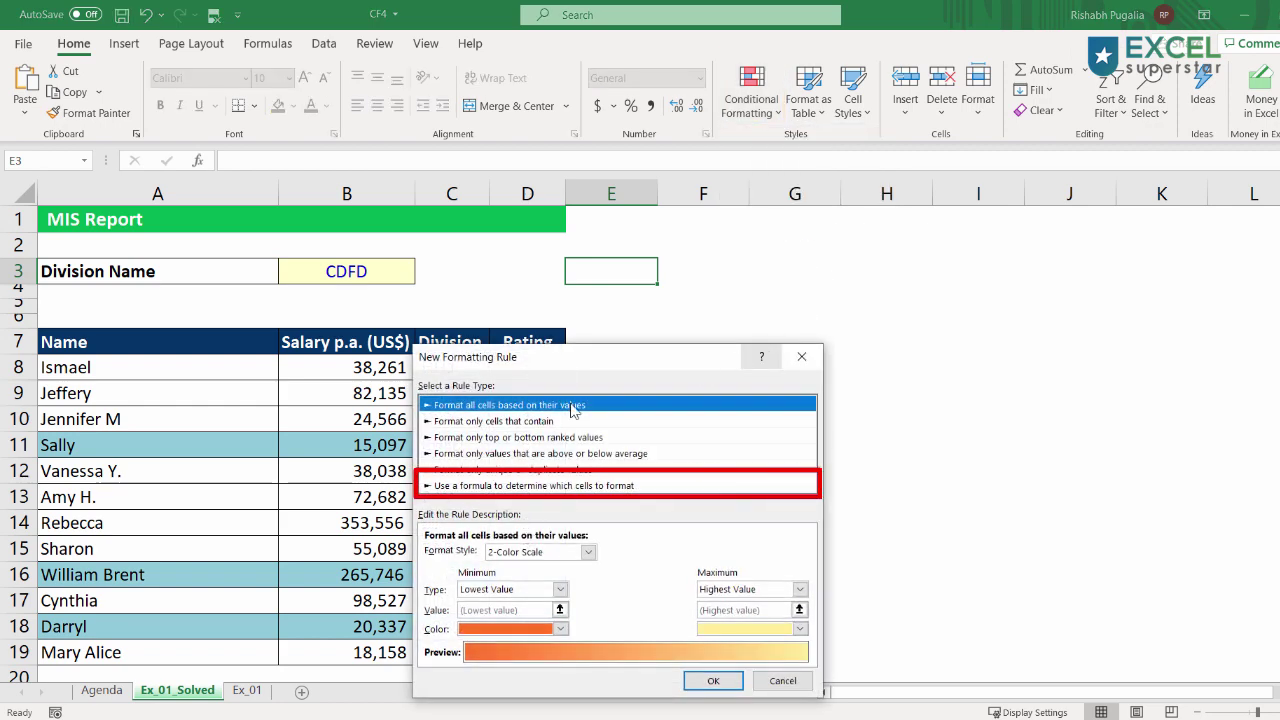
{"action": "left_click", "coordinate": [447, 487]}
{"action": "left_click_drag", "start_coordinate": [478, 360], "coordinate": [614, 155]}
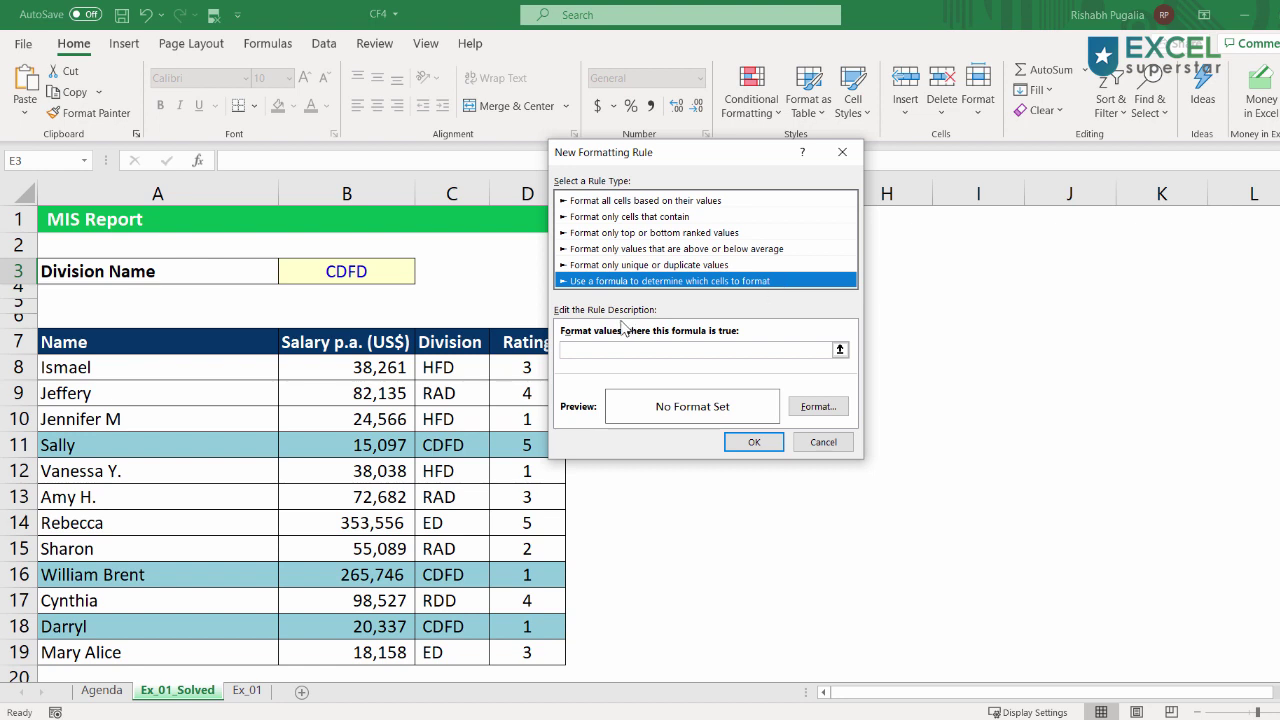
{"action": "left_click_drag", "start_coordinate": [552, 319], "coordinate": [760, 373]}
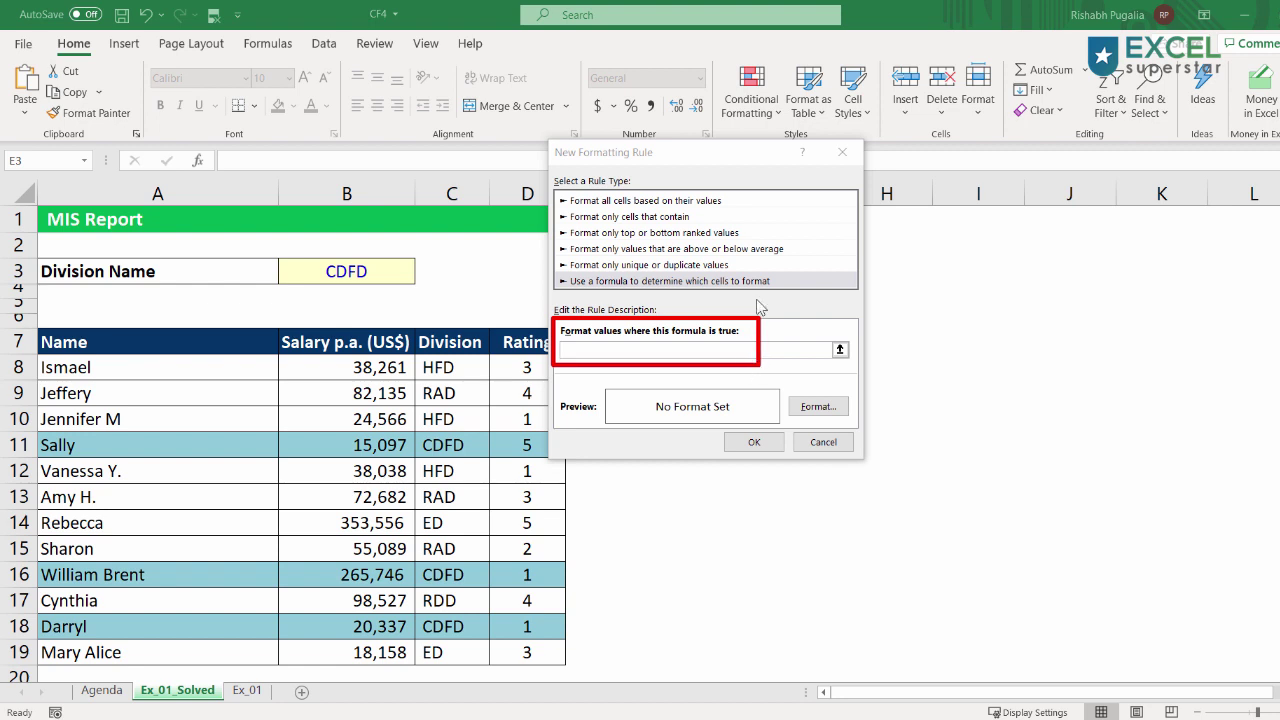
{"action": "left_click_drag", "start_coordinate": [778, 286], "coordinate": [742, 325]}
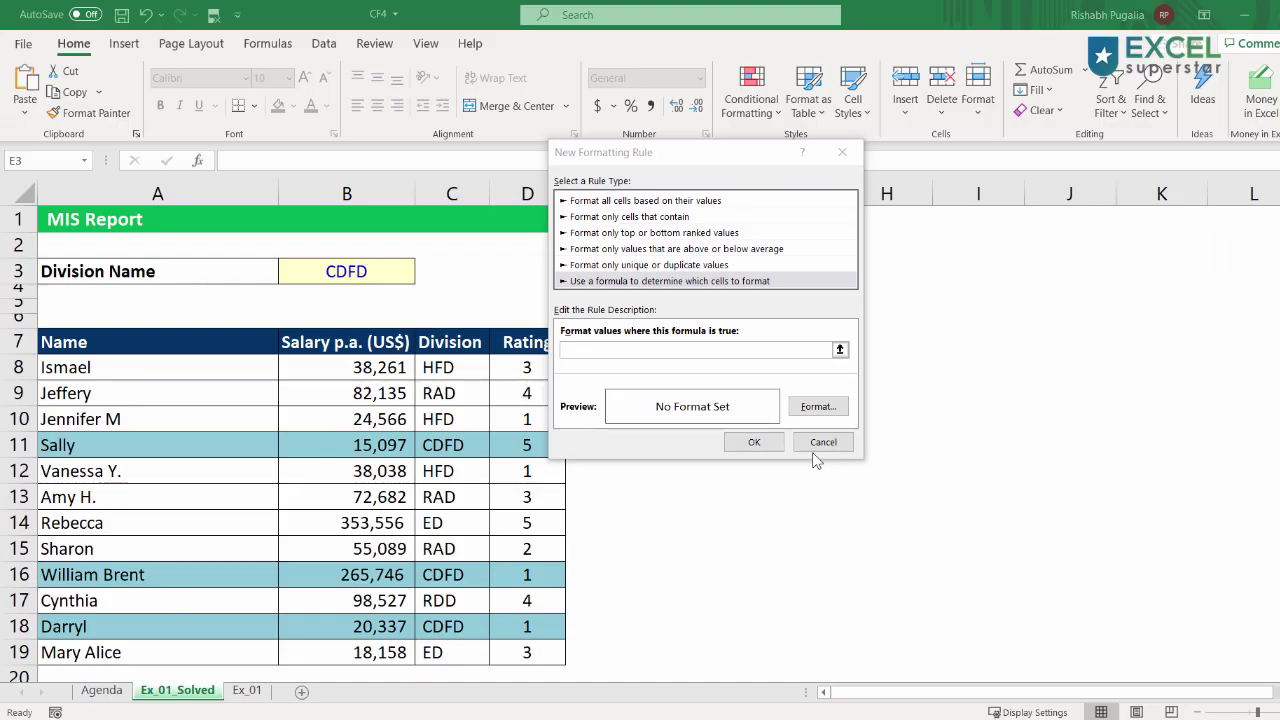
{"action": "left_click", "coordinate": [823, 441]}
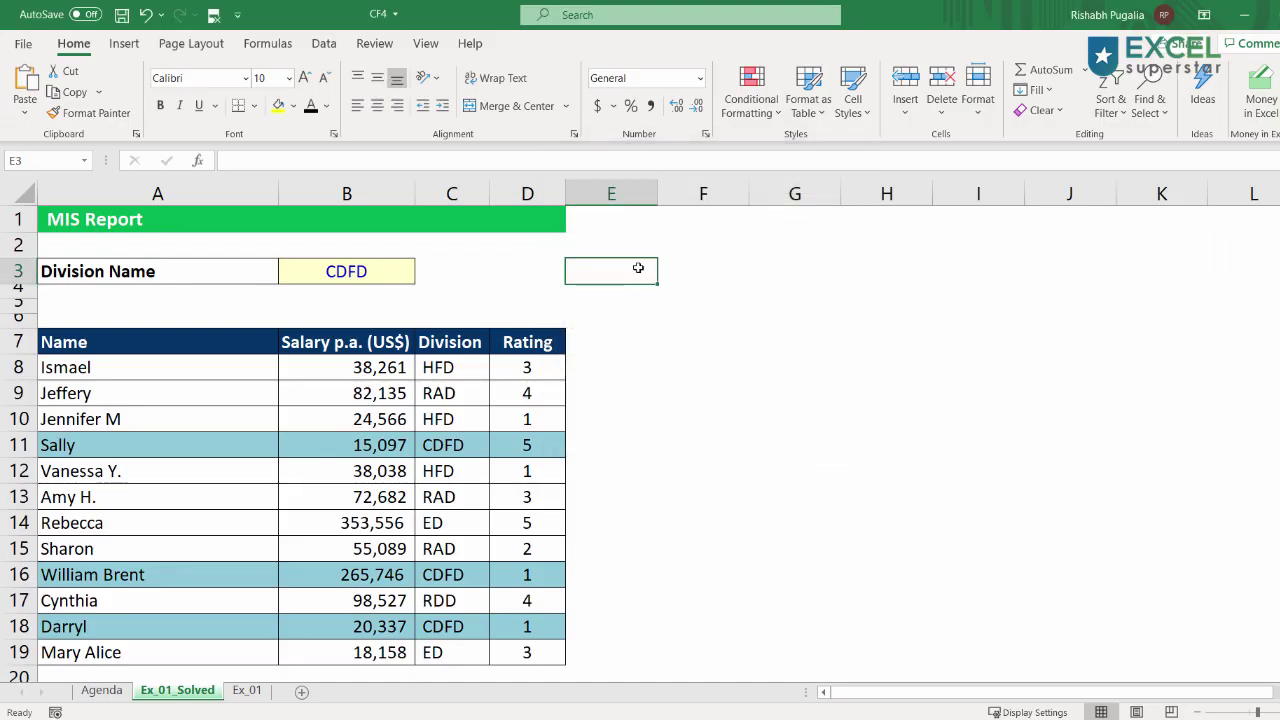
Test comparisons in E3: enter =2=2, then change it to =2>2.
{"action": "type", "text": "=2"}
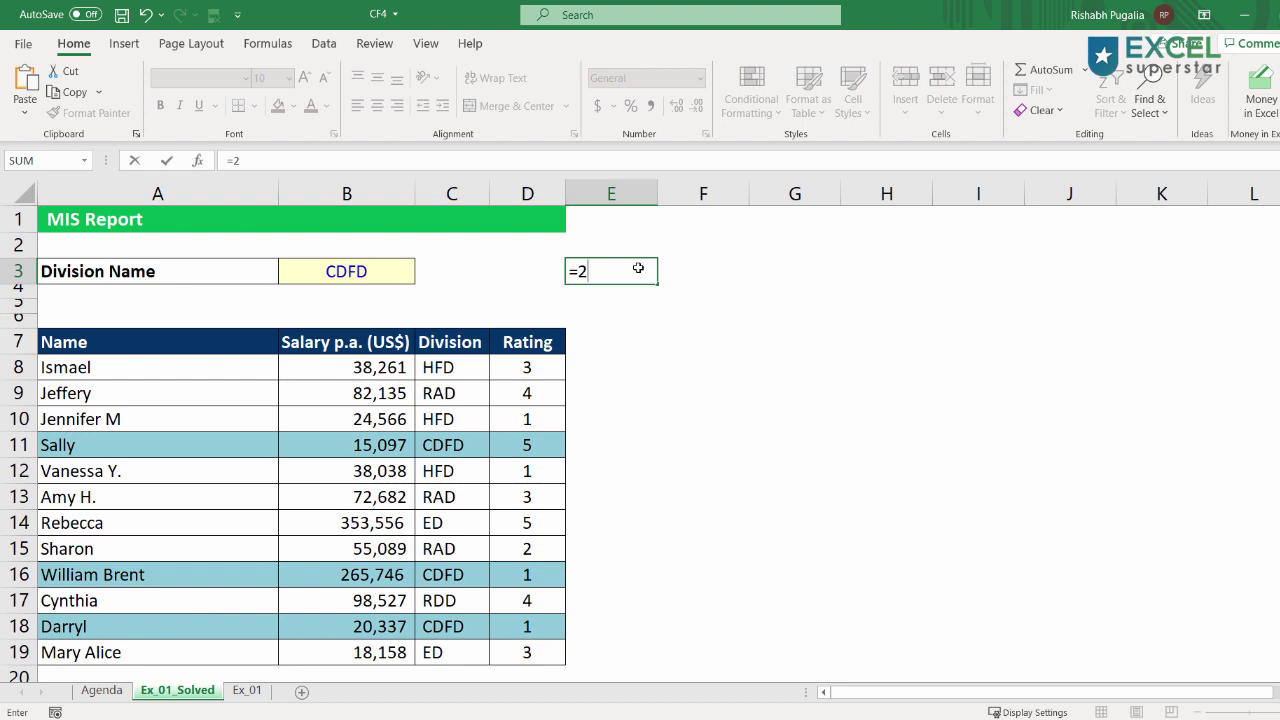
{"action": "type", "text": "=2"}
{"action": "key", "text": "Tab"}
{"action": "left_click", "coordinate": [617, 271]}
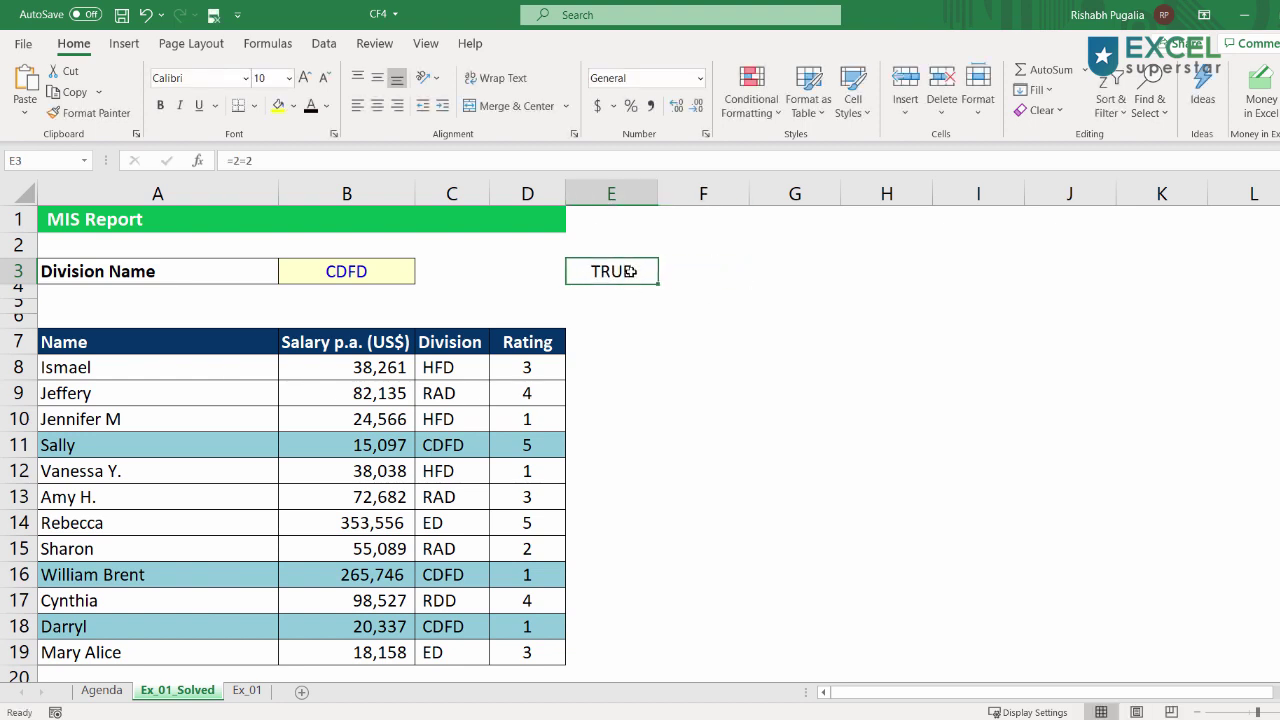
{"action": "double_click", "coordinate": [600, 271]}
{"action": "left_click_drag", "start_coordinate": [588, 271], "coordinate": [600, 268]}
{"action": "type", "text": ">2"}
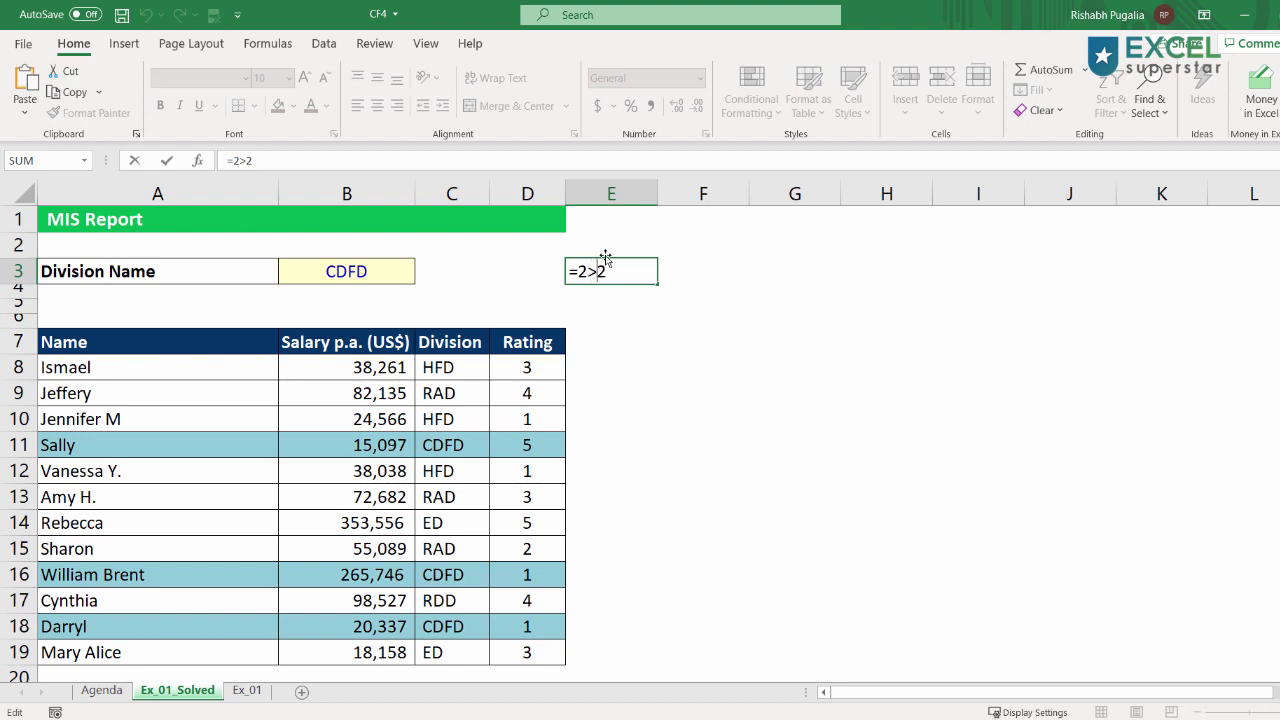
{"action": "key", "text": "Return"}
Add the note 'IF, AND, Or' in F3, then clear the test cells E3:F3.
{"action": "left_click", "coordinate": [682, 265]}
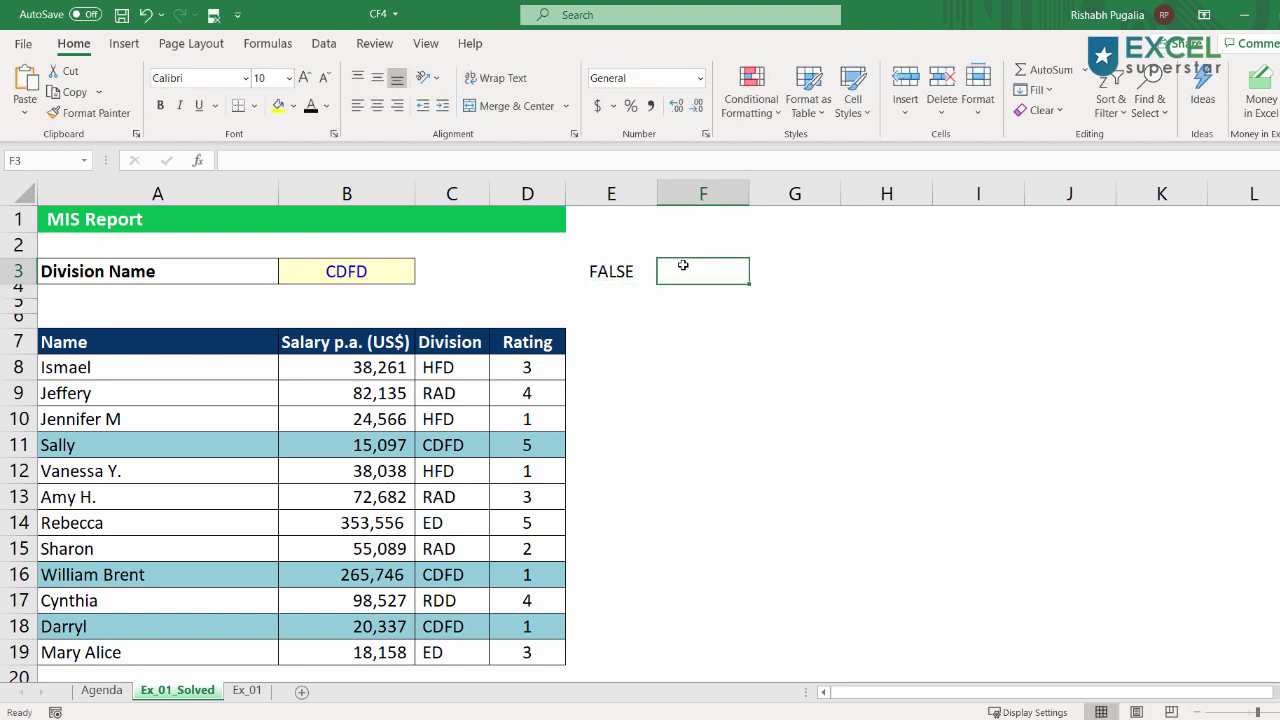
{"action": "type", "text": "IF, AND,"}
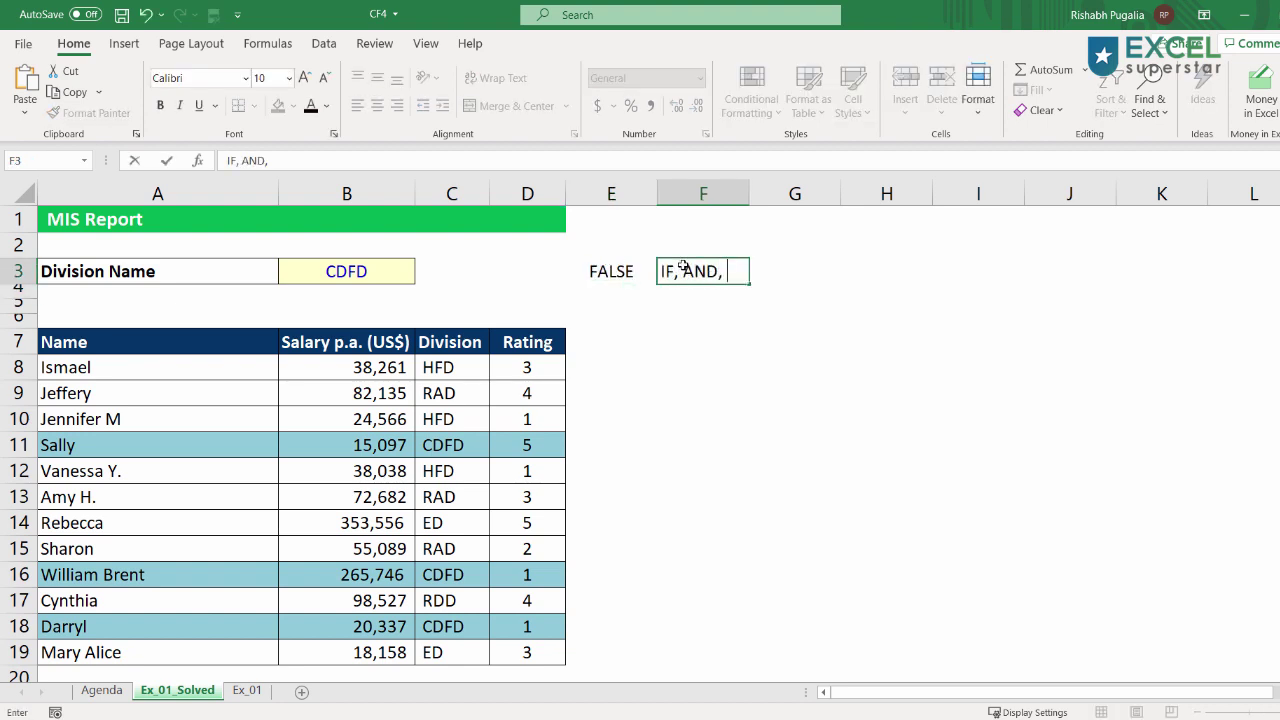
{"action": "type", "text": " Or"}
{"action": "key", "text": "Tab"}
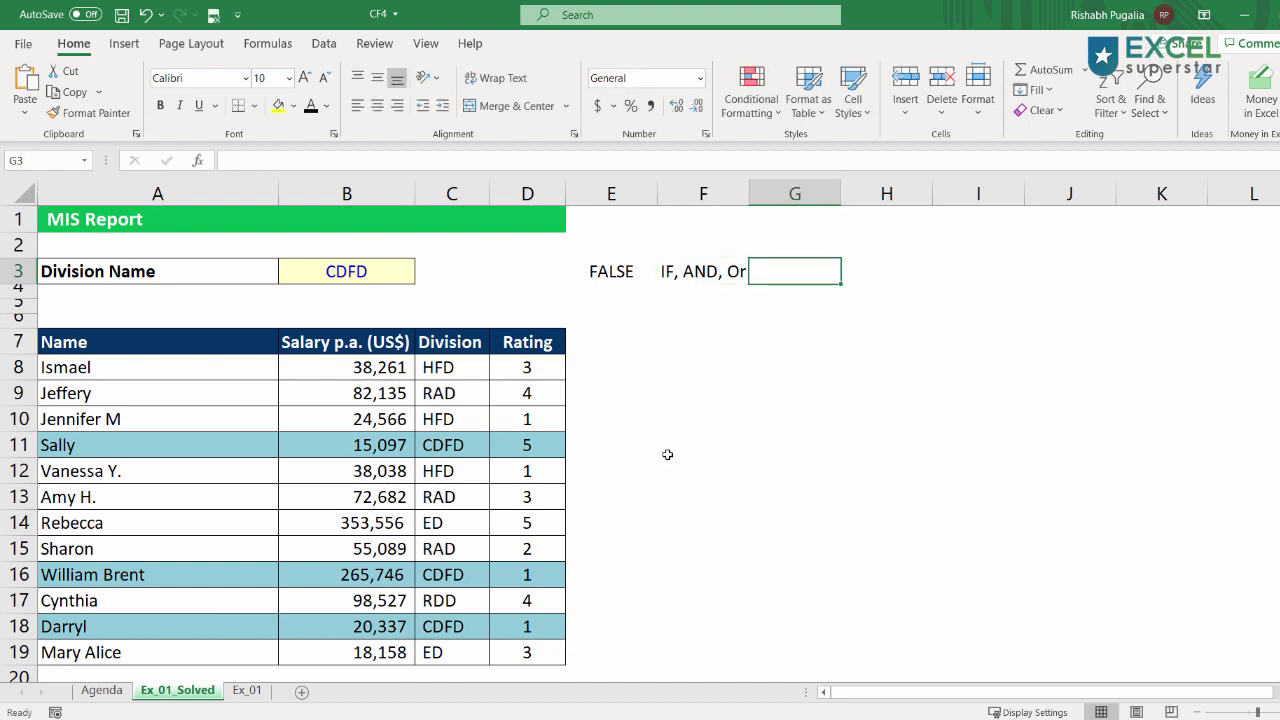
{"action": "left_click_drag", "start_coordinate": [612, 278], "coordinate": [705, 277]}
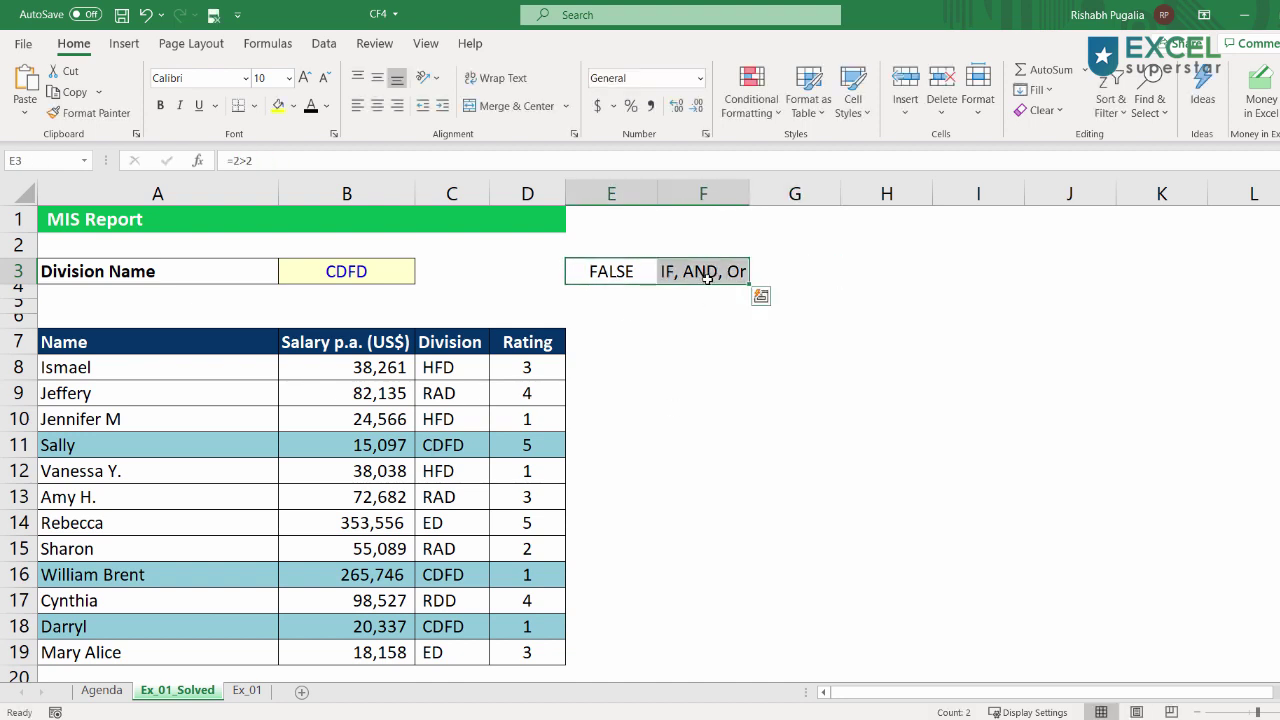
{"action": "key", "text": "Delete"}
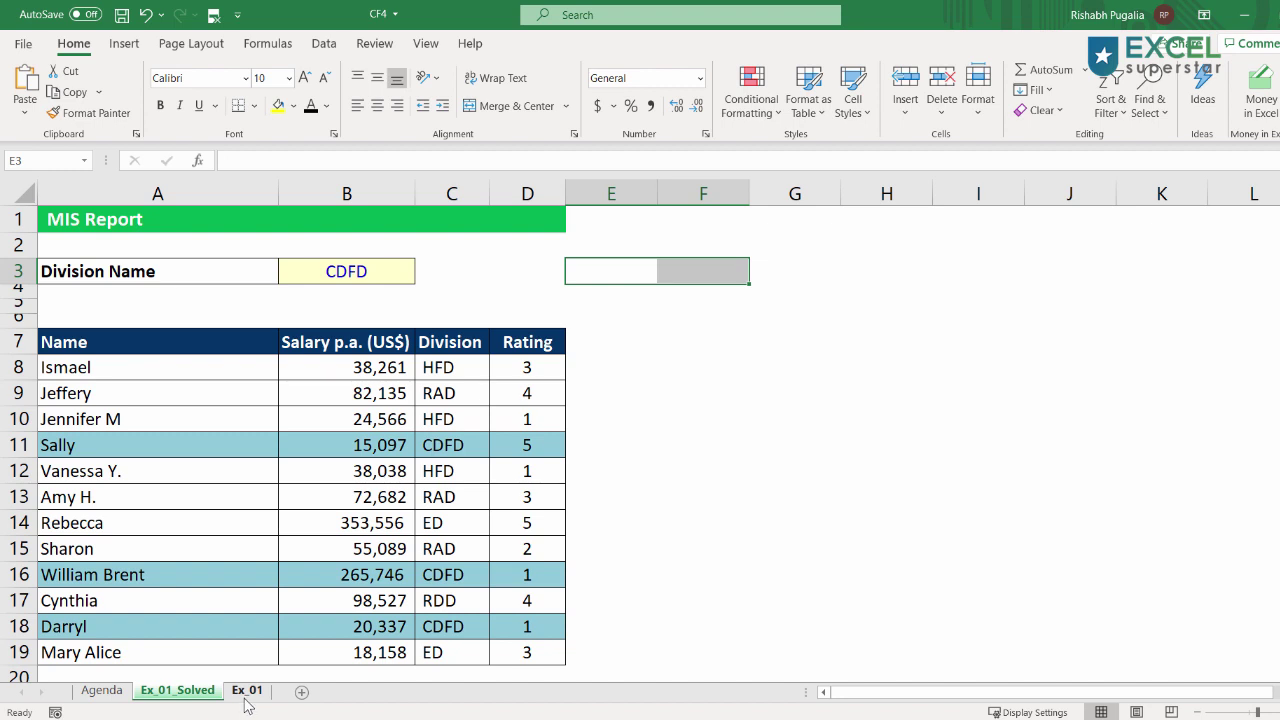
Switch to the Ex_01 sheet and look over its unhighlighted table with RAD in B3.
{"action": "left_click", "coordinate": [247, 692]}
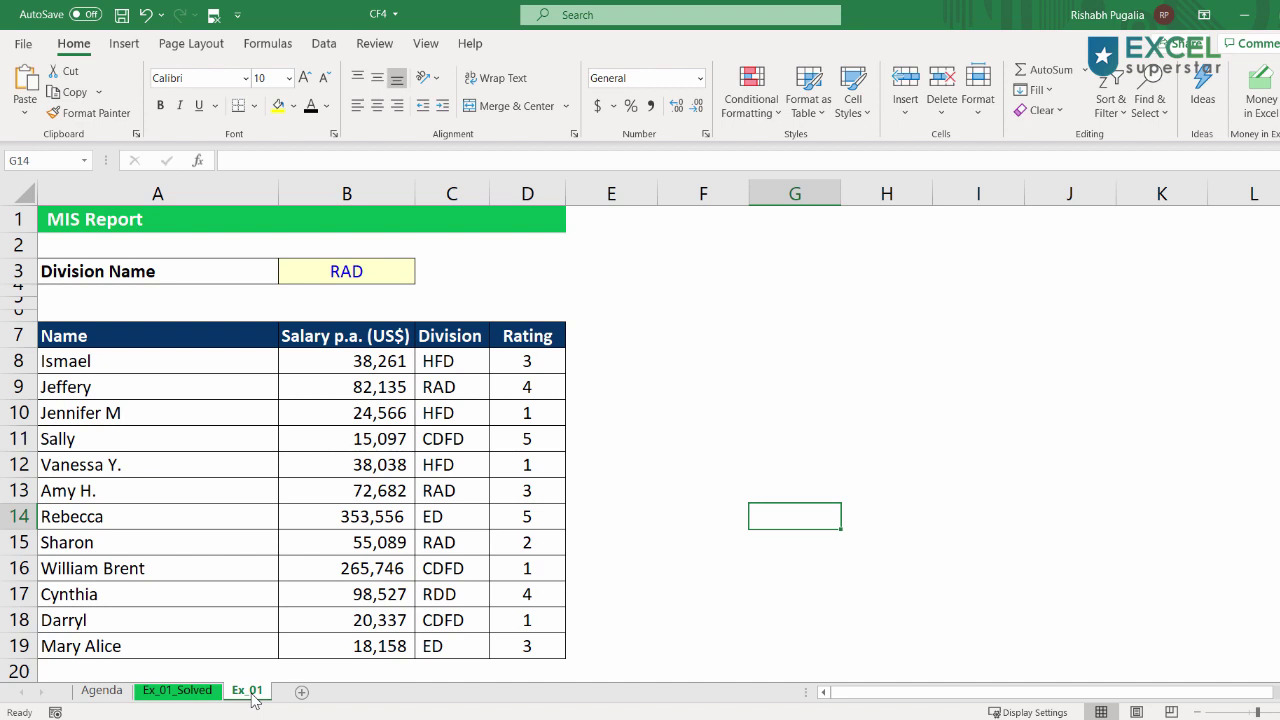
{"action": "mouse_move", "coordinate": [416, 349]}
{"action": "left_mouse_down"}
{"action": "mouse_move", "coordinate": [491, 374]}
{"action": "mouse_move", "coordinate": [487, 658]}
{"action": "left_mouse_up"}
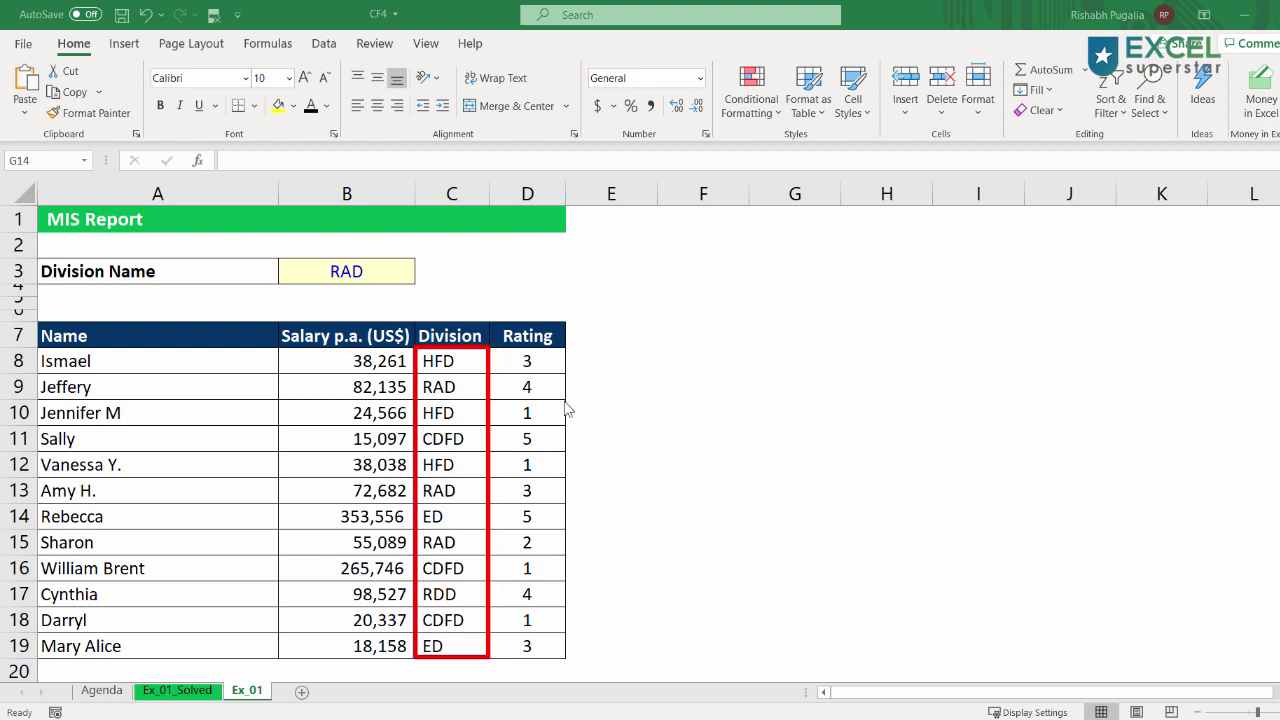
{"action": "left_click_drag", "start_coordinate": [570, 400], "coordinate": [38, 379]}
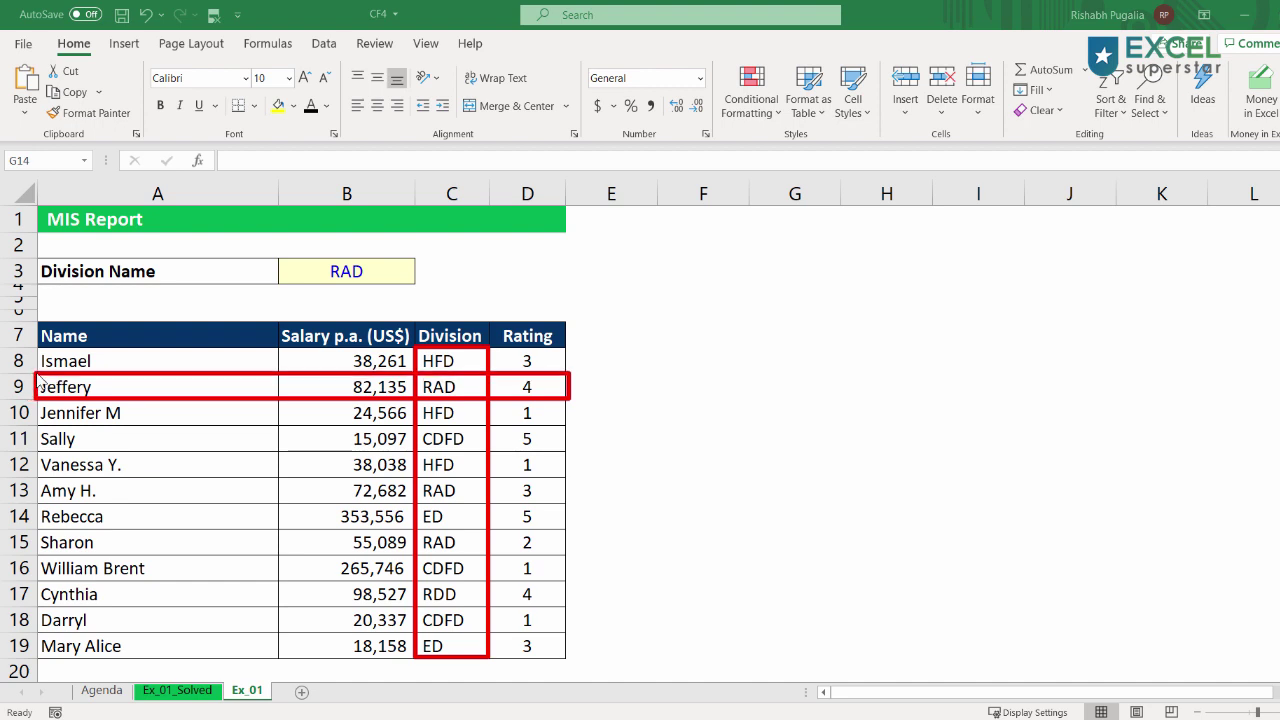
{"action": "key", "text": "Escape"}
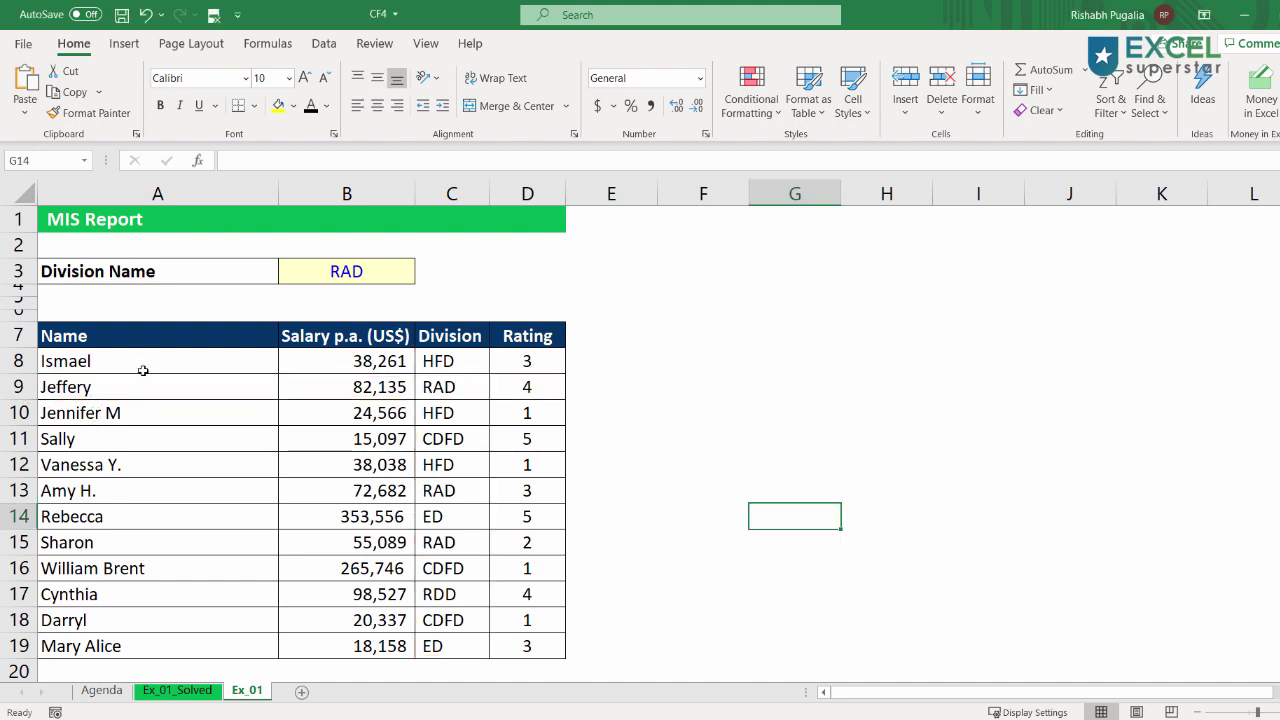
Select data rows A8:D19 and start a new 'Format only cells that contain' rule.
{"action": "left_click_drag", "start_coordinate": [133, 361], "coordinate": [522, 646]}
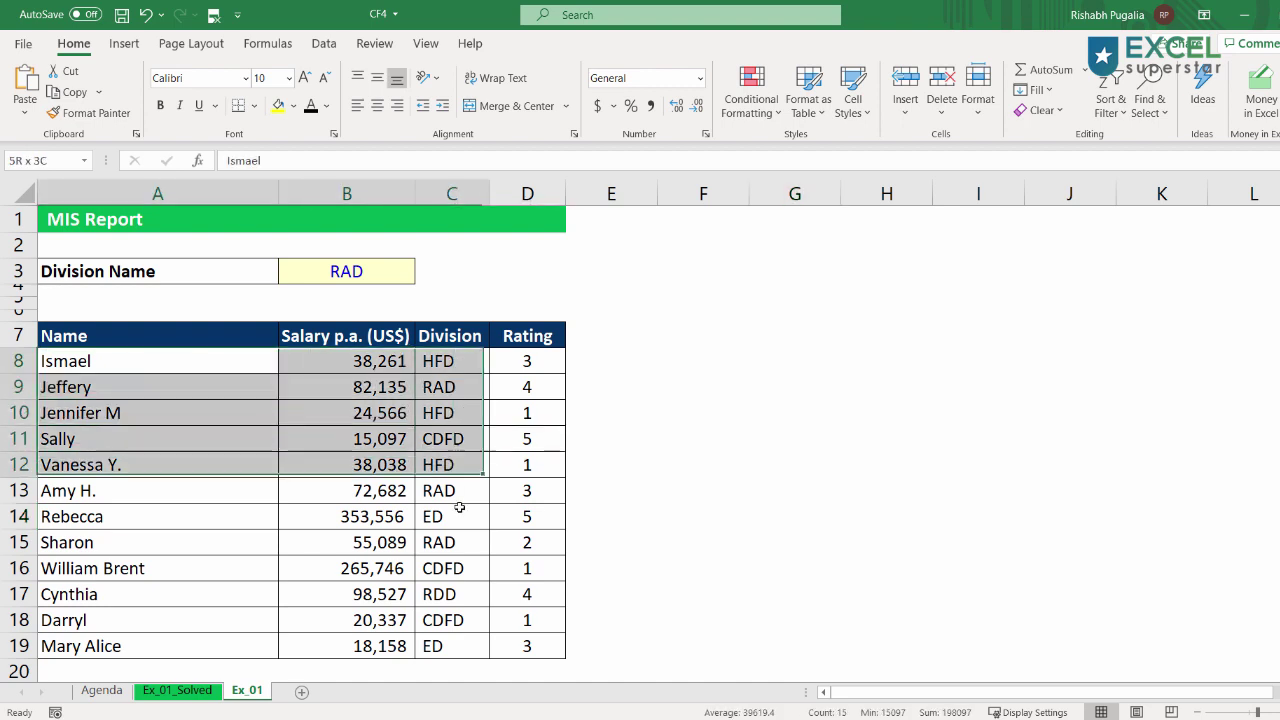
{"action": "left_click", "coordinate": [753, 104]}
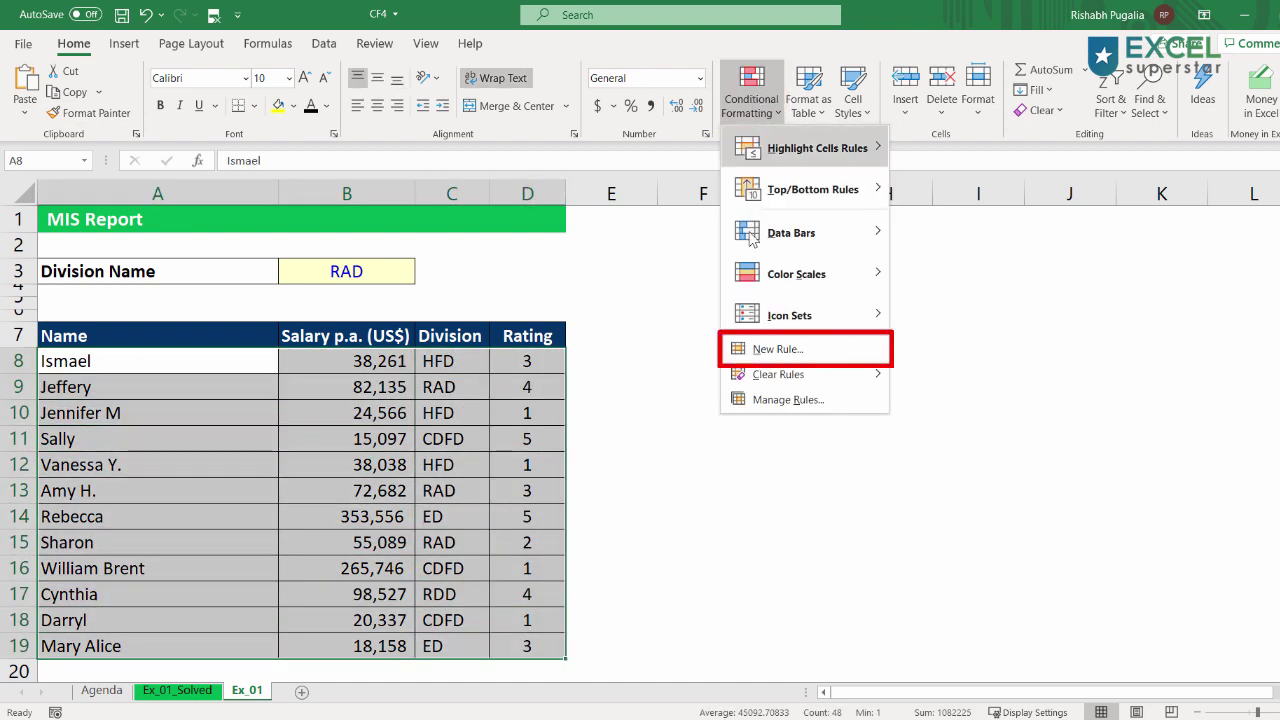
{"action": "left_click", "coordinate": [777, 349]}
{"action": "left_click", "coordinate": [567, 201]}
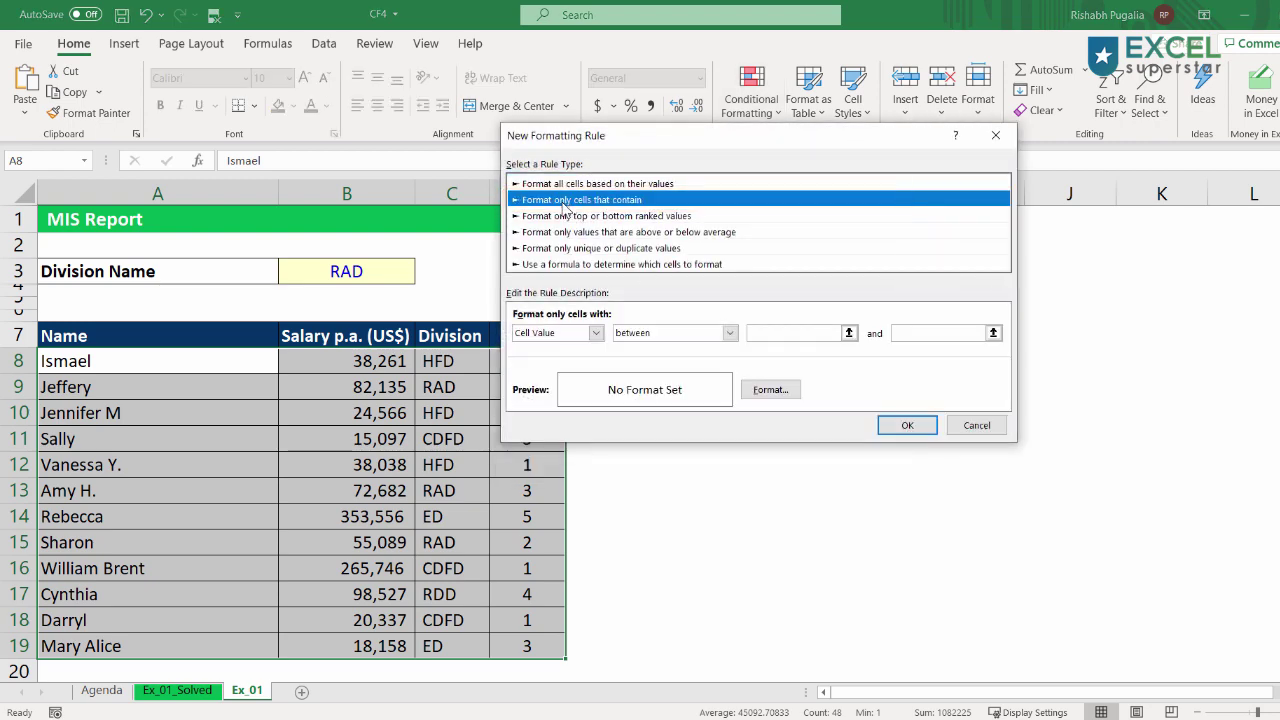
Set the rule to cell value equal to =$B$3 with a light blue fill.
{"action": "left_click", "coordinate": [646, 334]}
{"action": "left_click", "coordinate": [643, 370]}
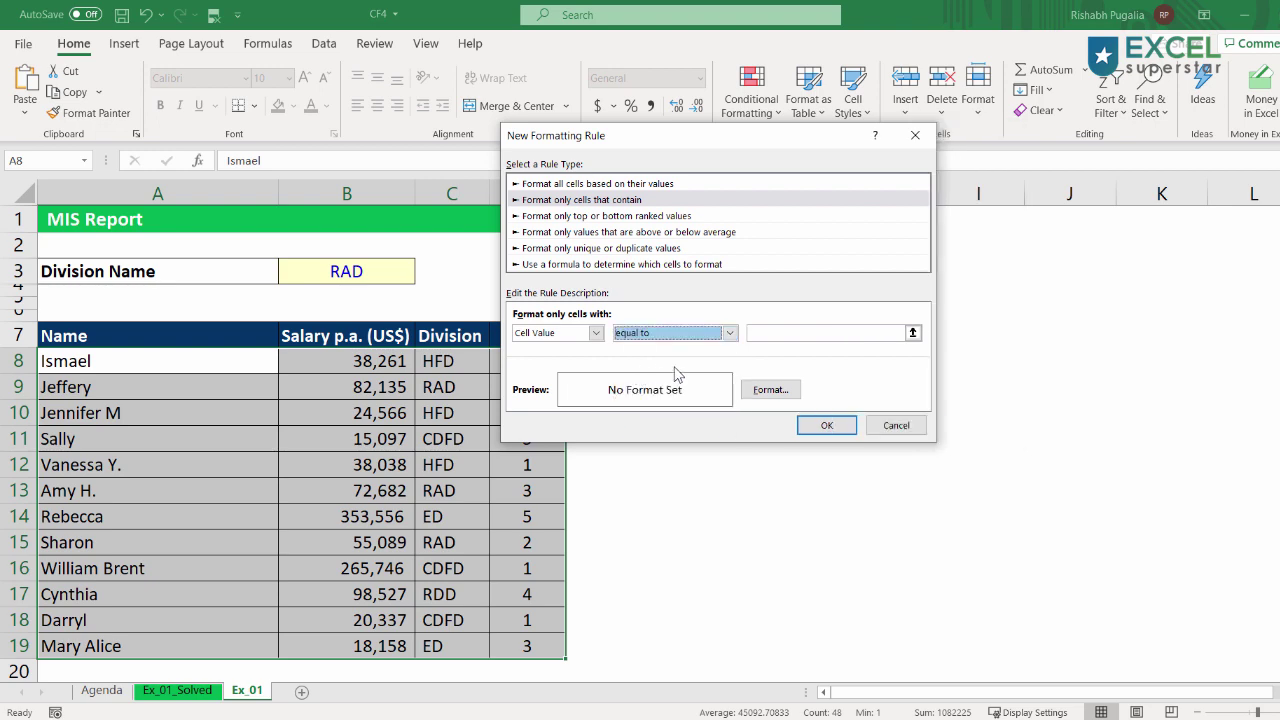
{"action": "left_click", "coordinate": [825, 333]}
{"action": "left_click", "coordinate": [367, 270]}
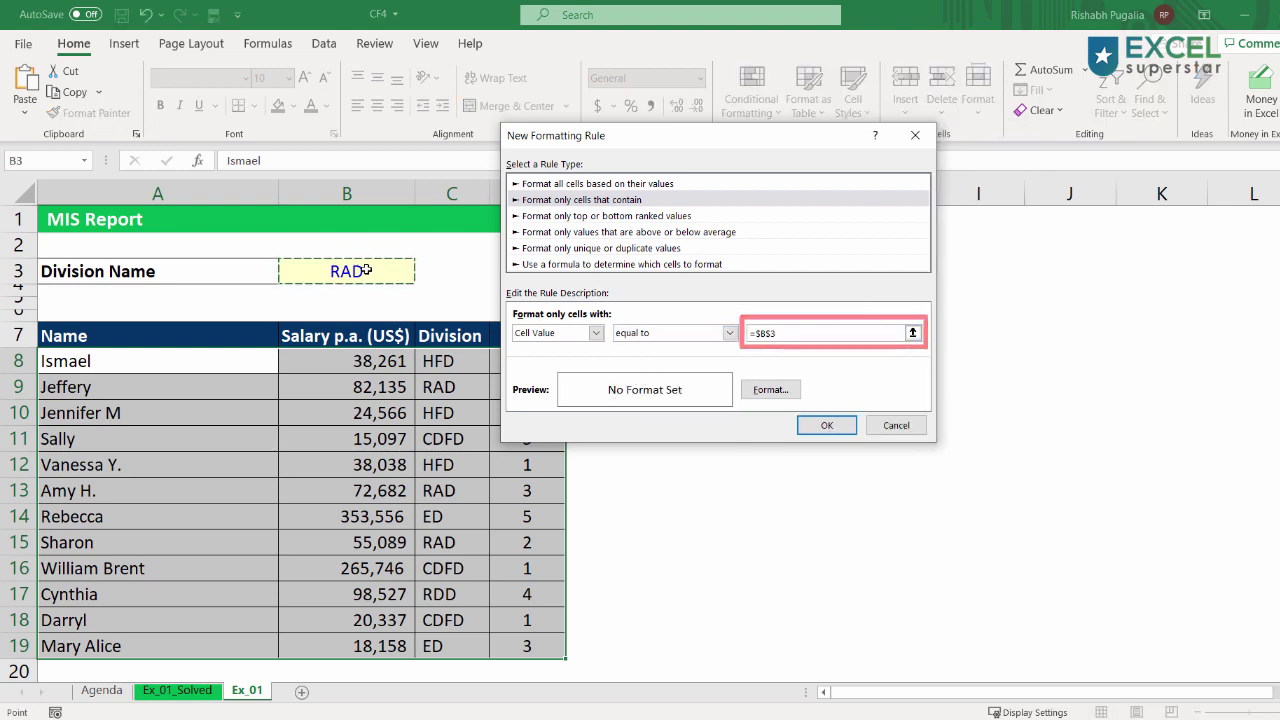
{"action": "left_click", "coordinate": [770, 390]}
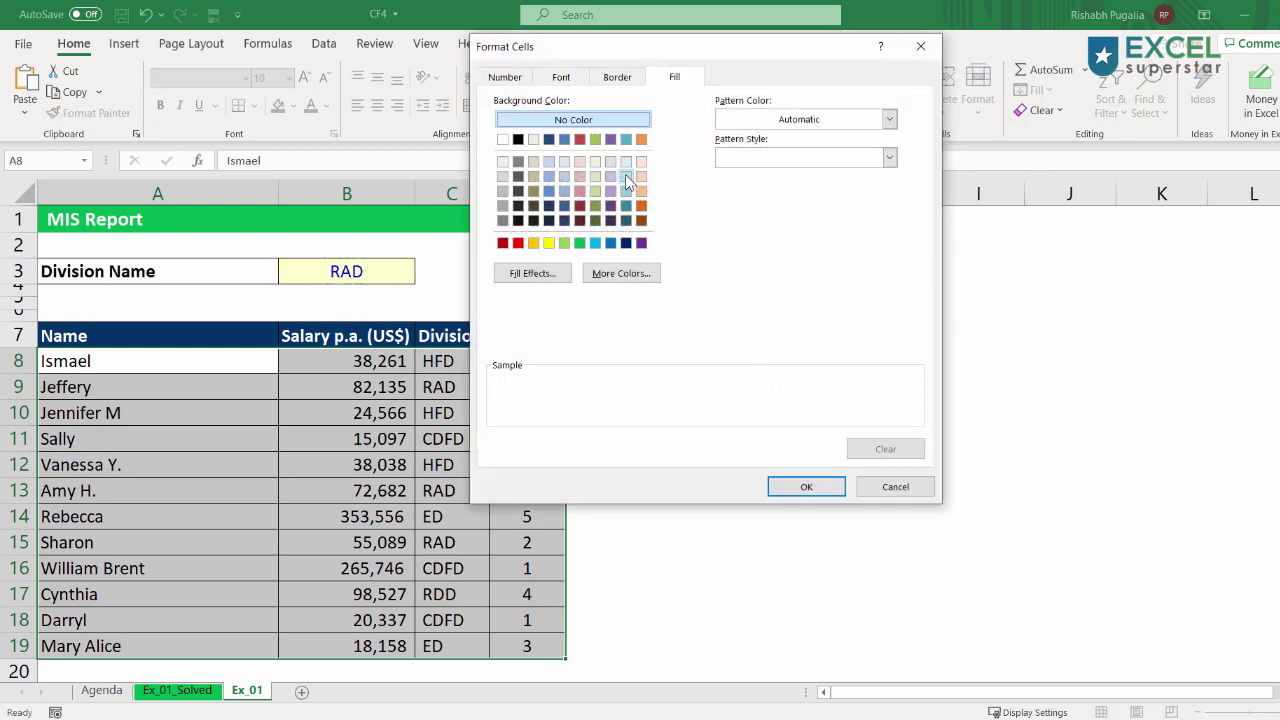
{"action": "left_click", "coordinate": [626, 177]}
{"action": "left_click", "coordinate": [818, 485]}
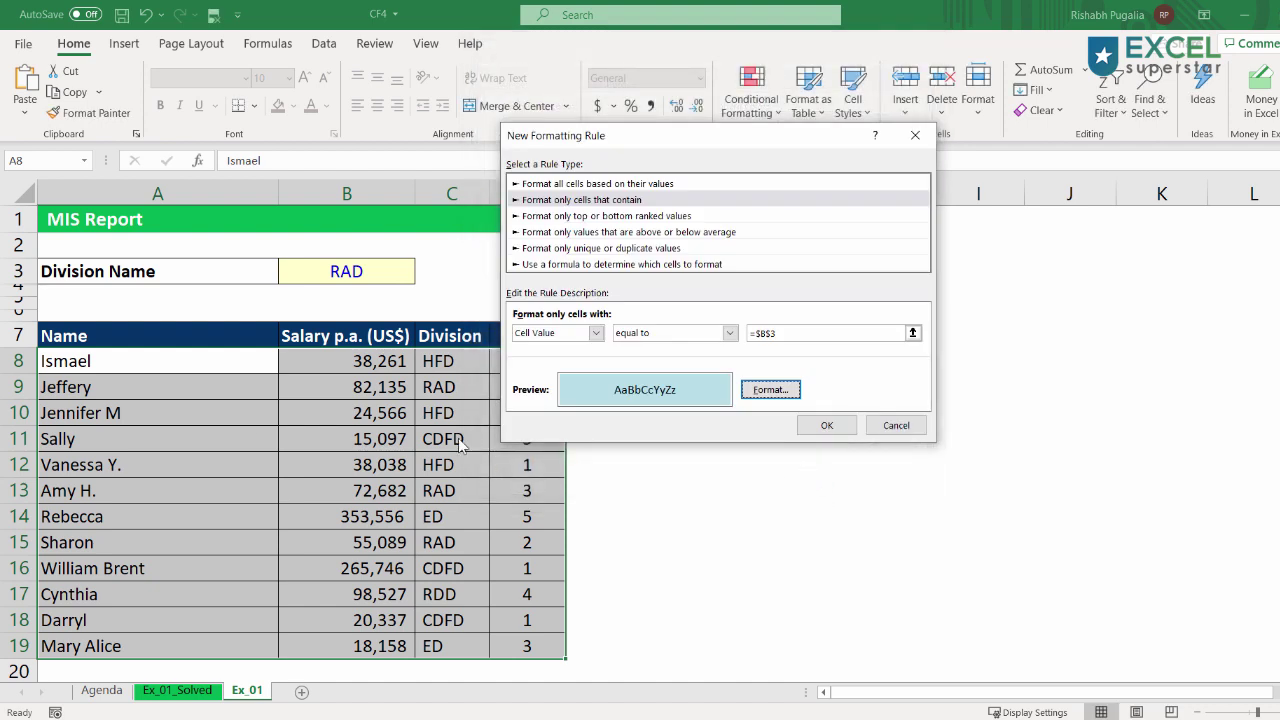
{"action": "mouse_move", "coordinate": [36, 349]}
{"action": "left_mouse_down"}
{"action": "mouse_move", "coordinate": [276, 376]}
{"action": "mouse_move", "coordinate": [487, 375]}
{"action": "left_mouse_up"}
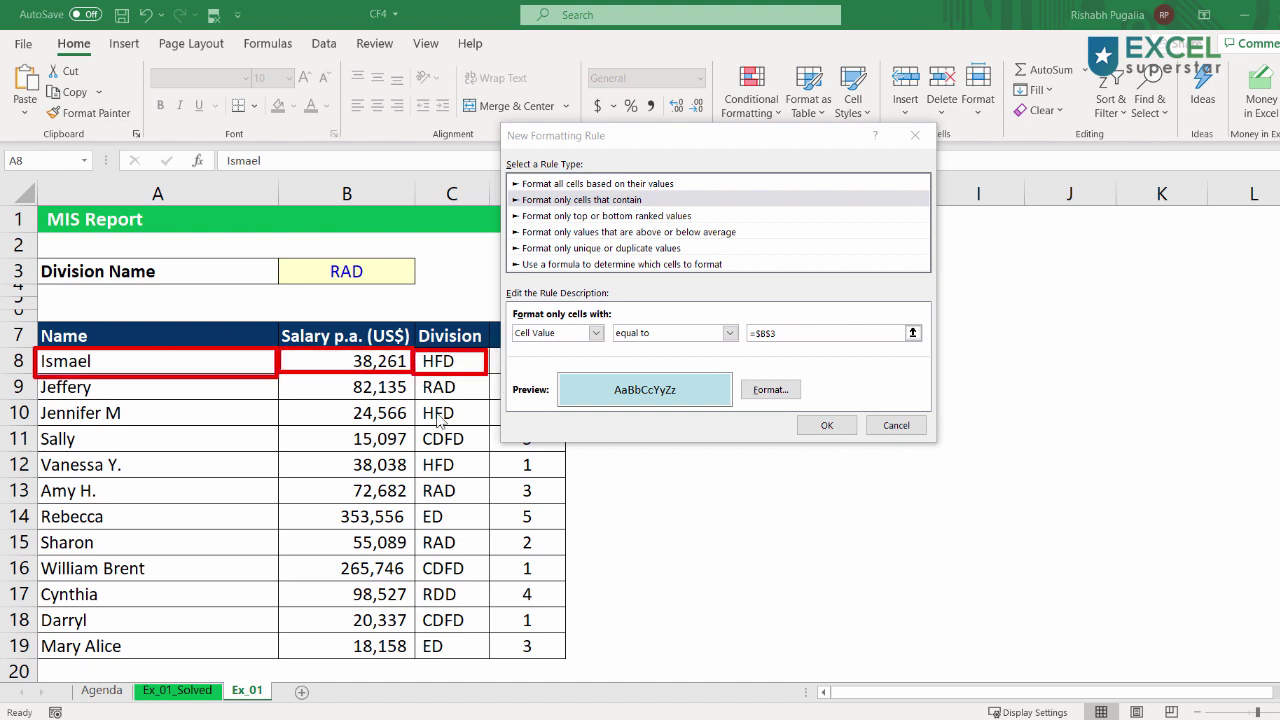
{"action": "left_click_drag", "start_coordinate": [389, 336], "coordinate": [364, 280]}
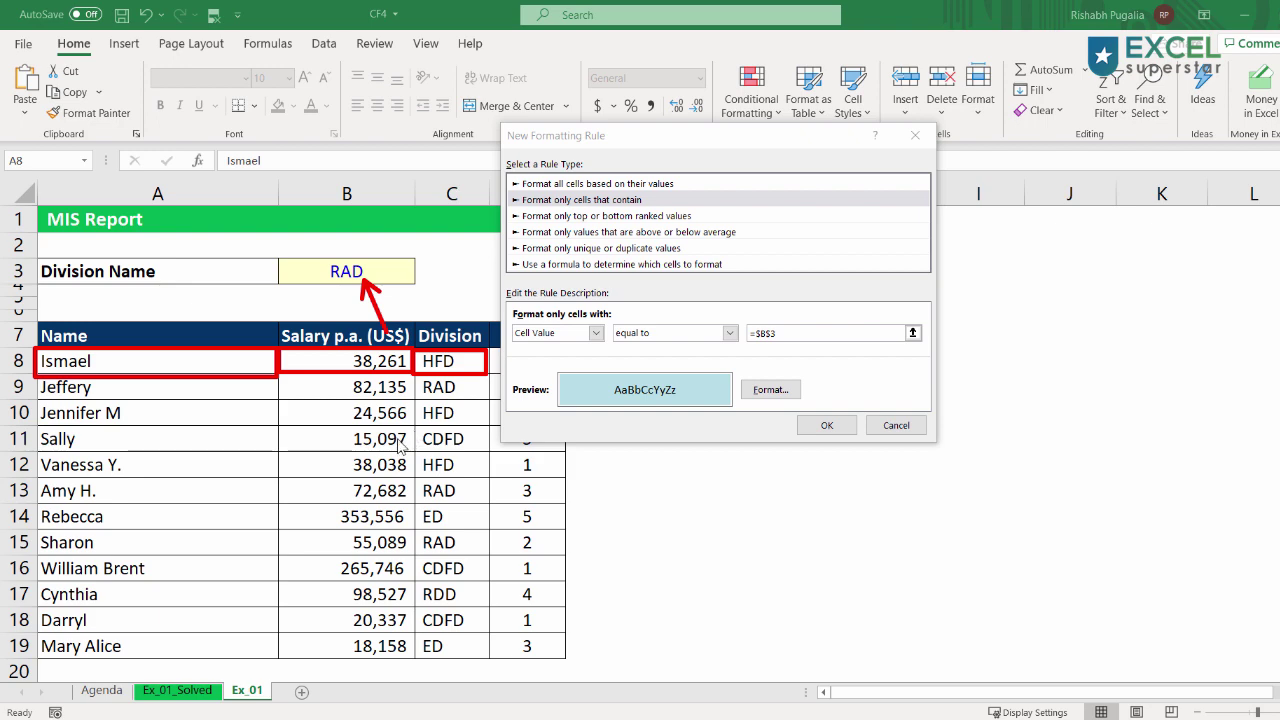
{"action": "key", "text": "Escape"}
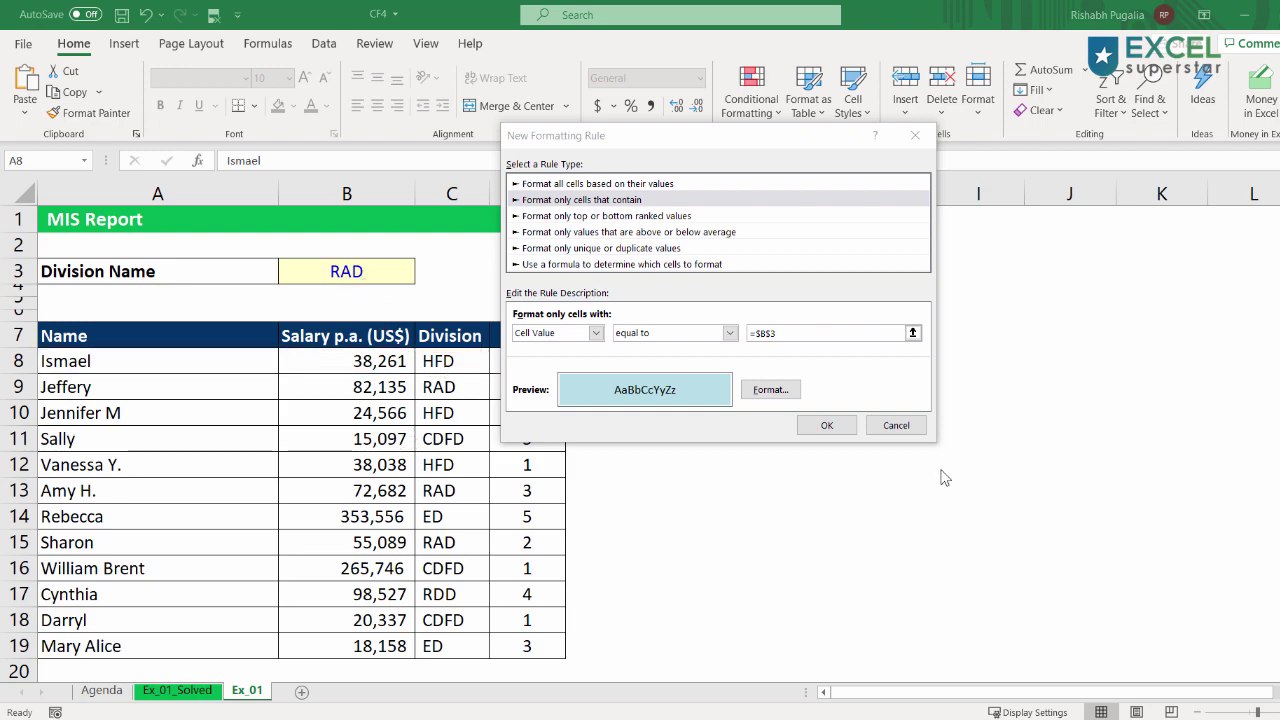
{"action": "left_click", "coordinate": [836, 430]}
Apply the rule and select the light blue RAD cells in the Division column.
{"action": "left_click", "coordinate": [828, 426]}
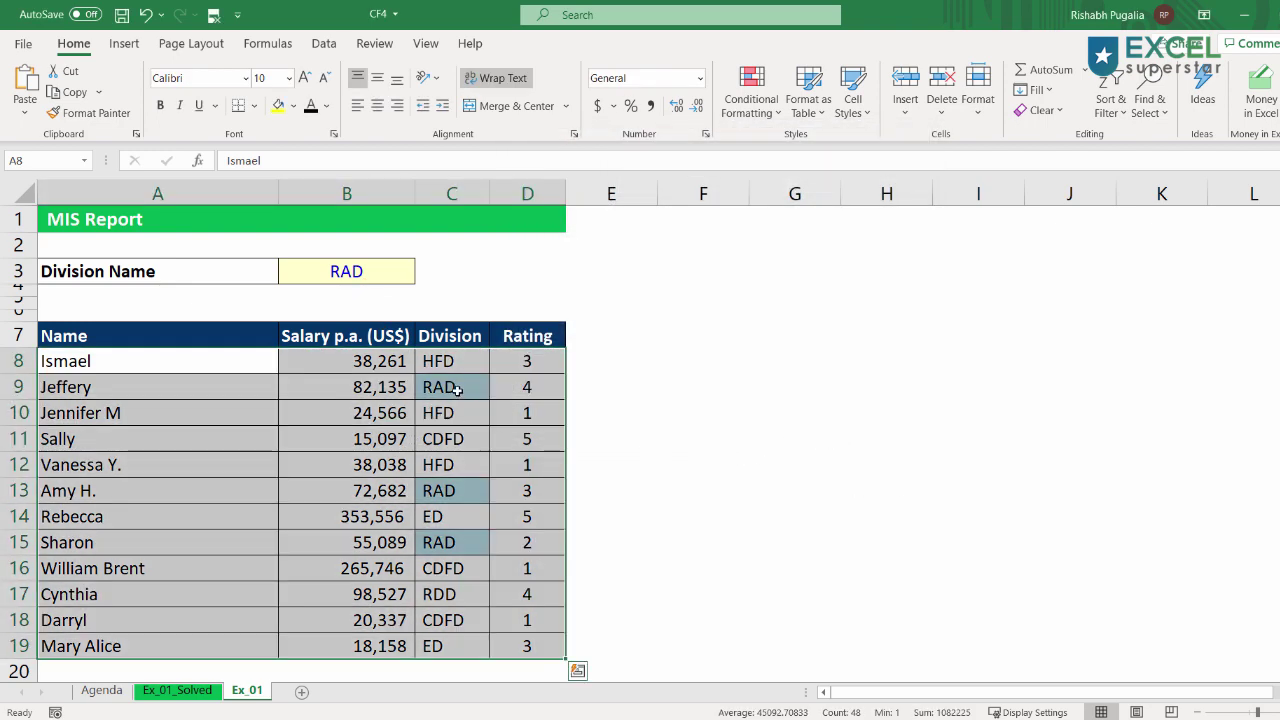
{"action": "left_click", "coordinate": [457, 390]}
{"action": "left_click_drag", "start_coordinate": [457, 390], "coordinate": [445, 546]}
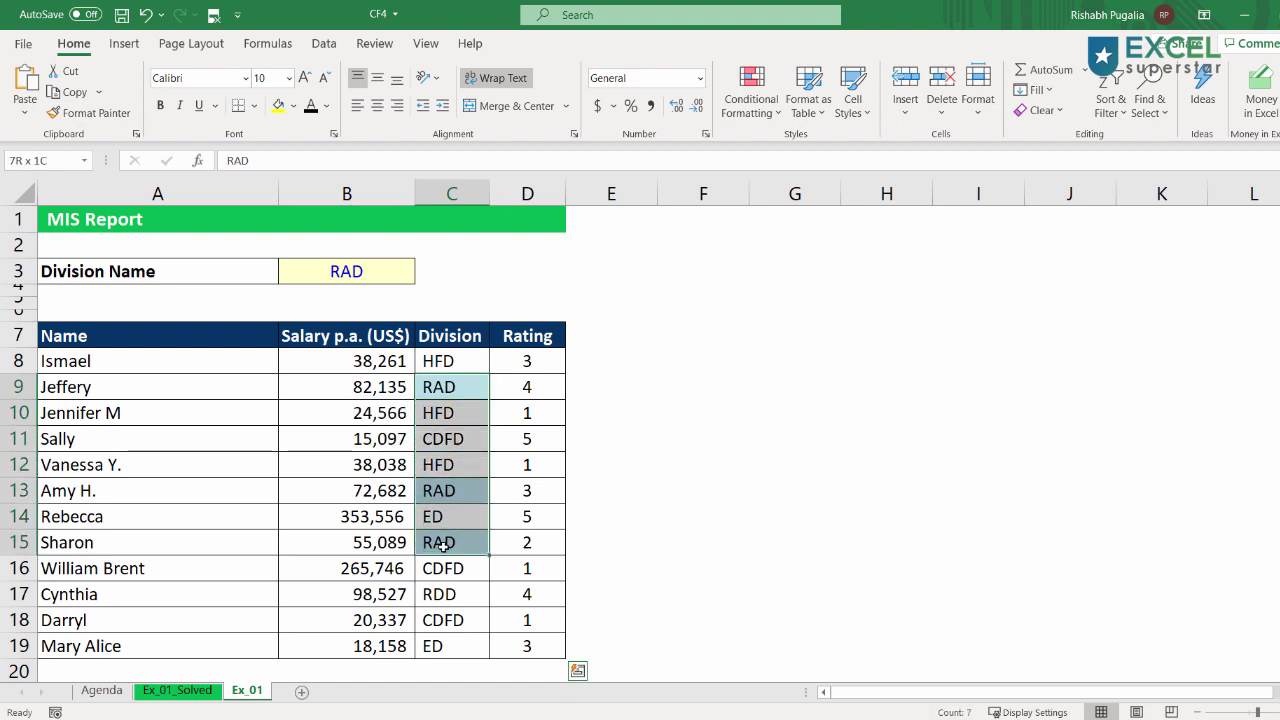
Test the rule by entering RAD in A12, then undo the entry.
{"action": "left_click", "coordinate": [118, 464]}
{"action": "type", "text": "RAD"}
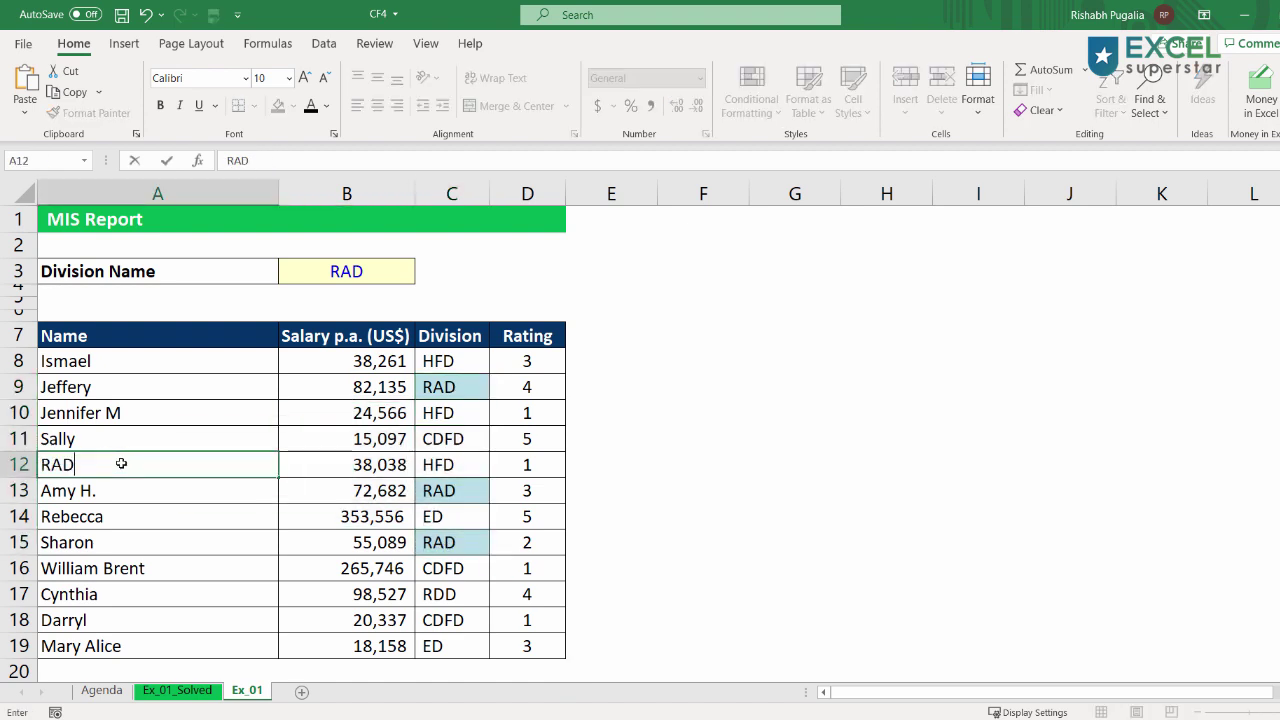
{"action": "key", "text": "Tab"}
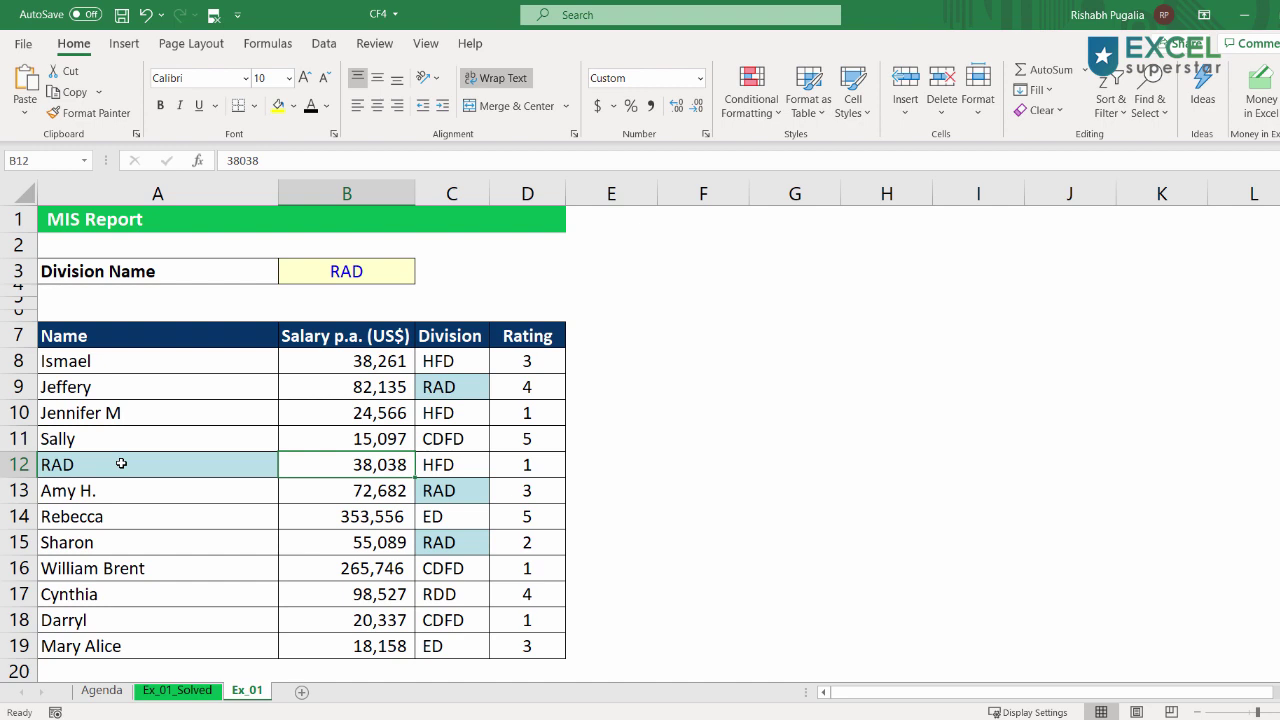
{"action": "key", "text": "ctrl+z"}
{"action": "key", "text": "ctrl+z"}
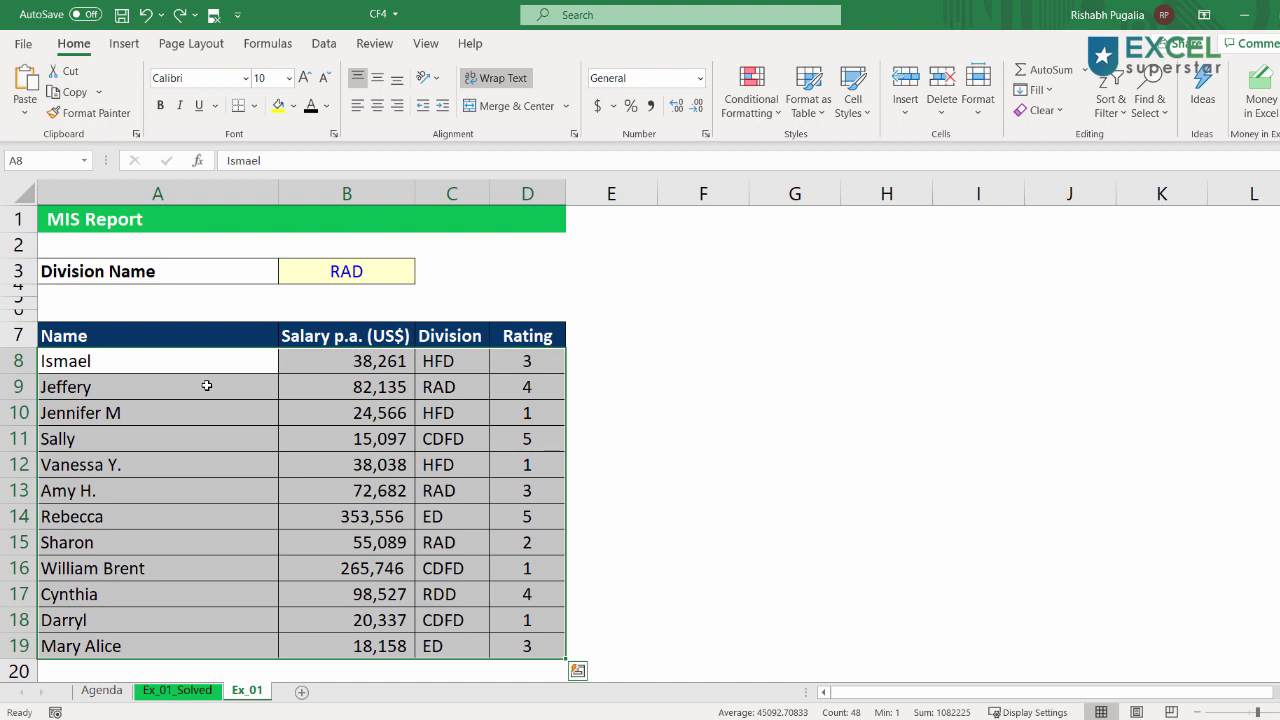
Reselect only the data rows A8:D19, excluding the table headers.
{"action": "left_click", "coordinate": [133, 380]}
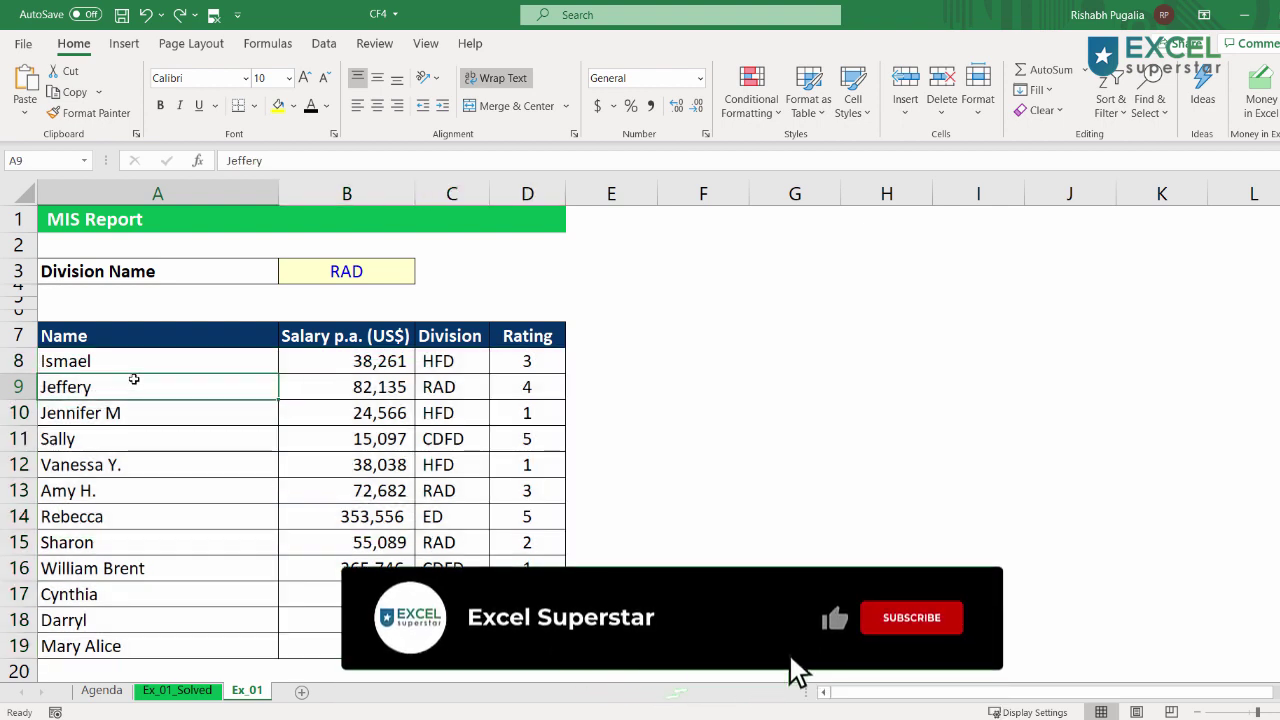
{"action": "left_click_drag", "start_coordinate": [62, 362], "coordinate": [527, 646]}
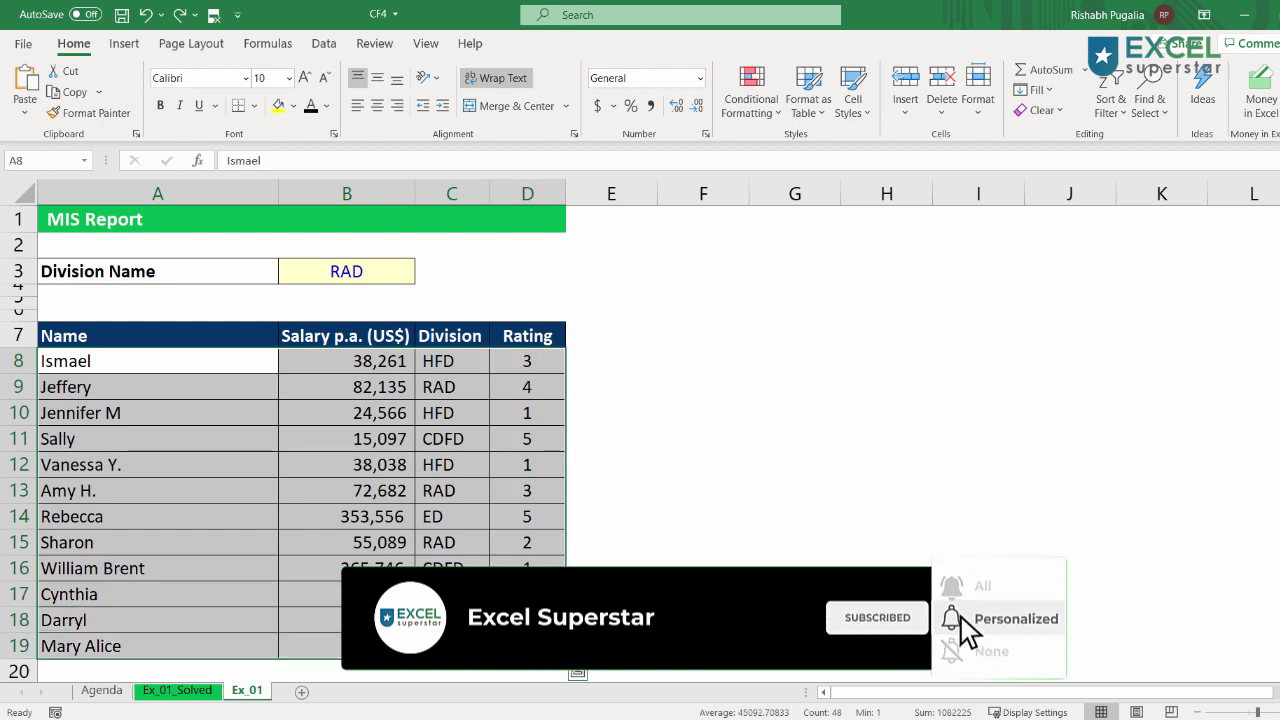
{"action": "left_click", "coordinate": [246, 438]}
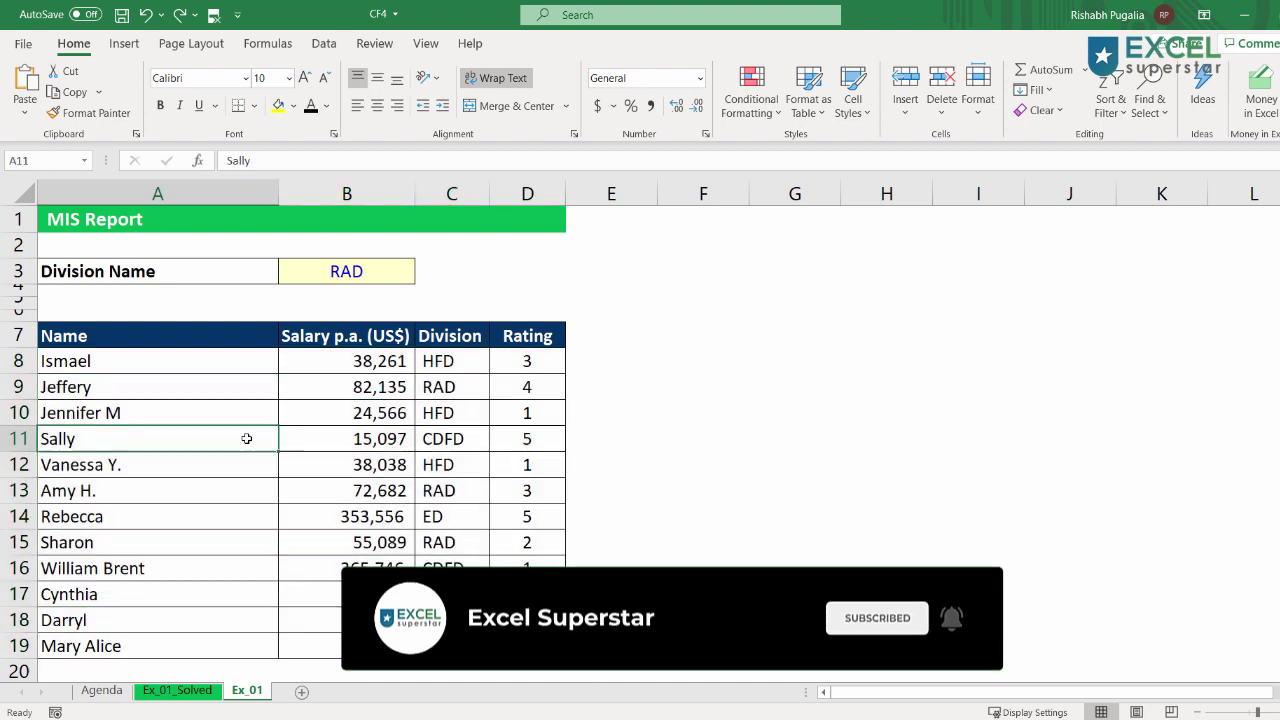
{"action": "key", "text": "ctrl+a"}
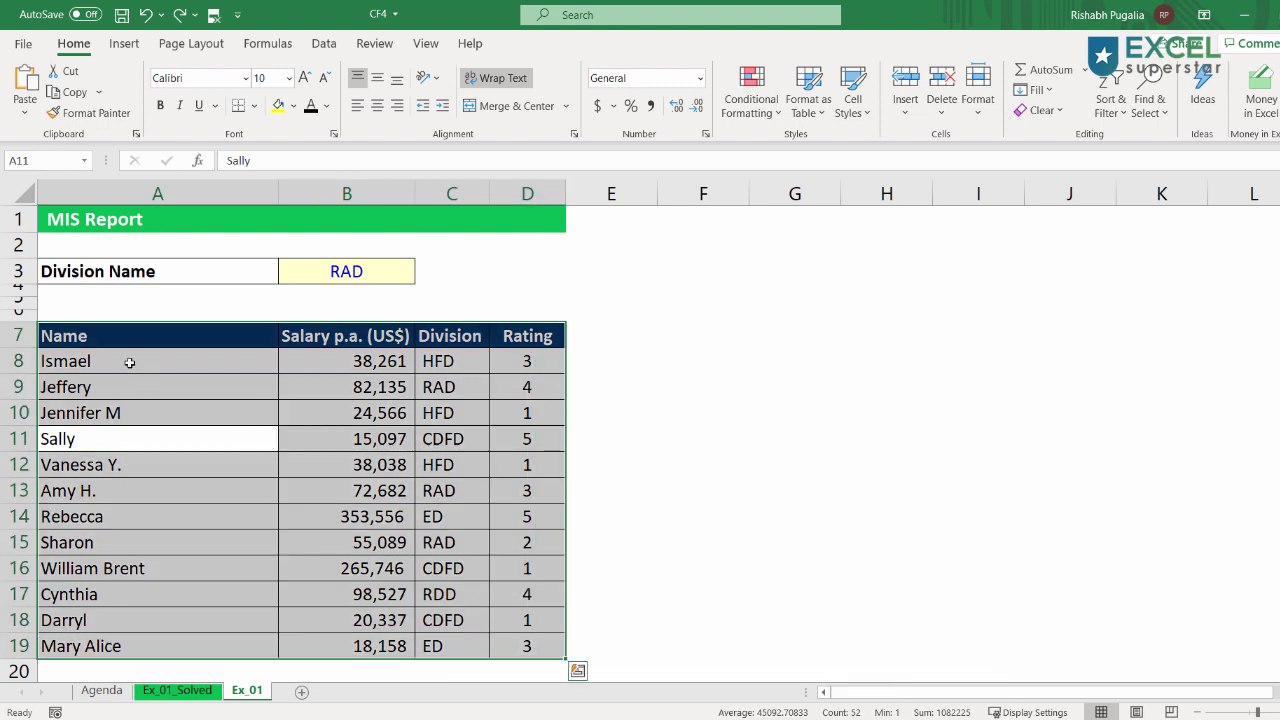
{"action": "left_click_drag", "start_coordinate": [129, 362], "coordinate": [522, 645]}
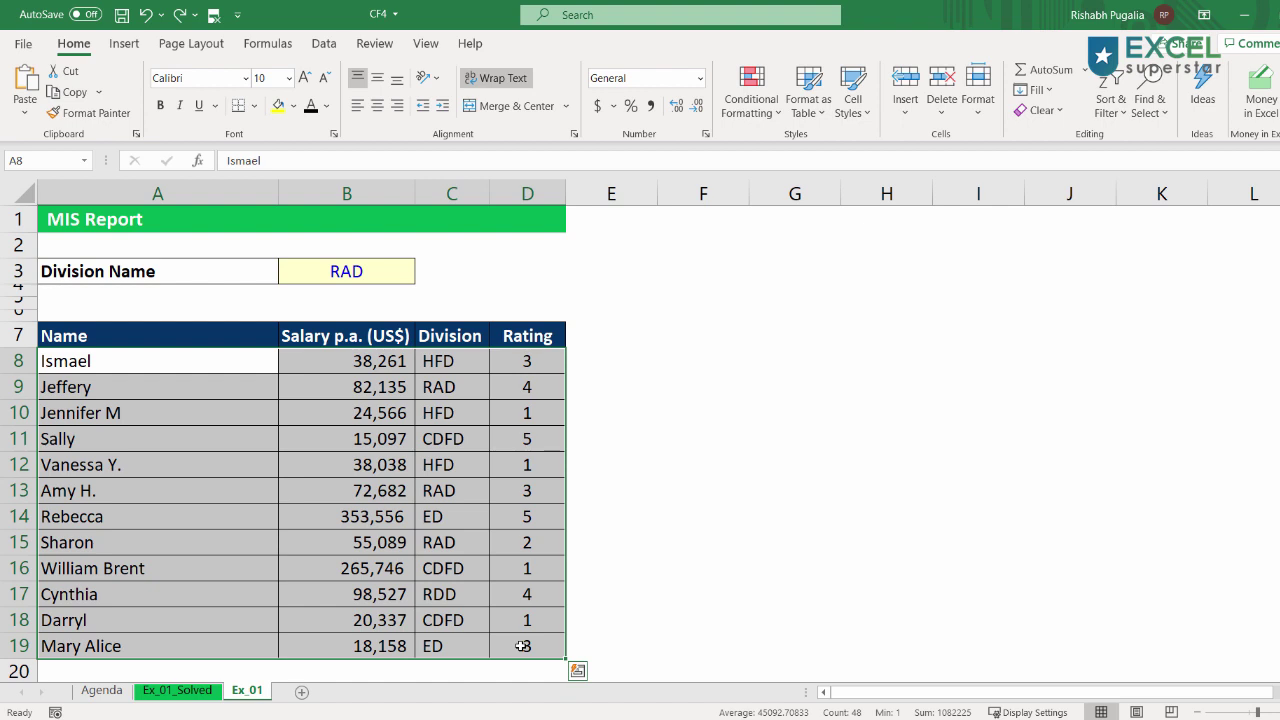
Create a new 'Use a formula to determine which cells to format' rule and focus its formula box.
{"action": "left_click", "coordinate": [751, 98]}
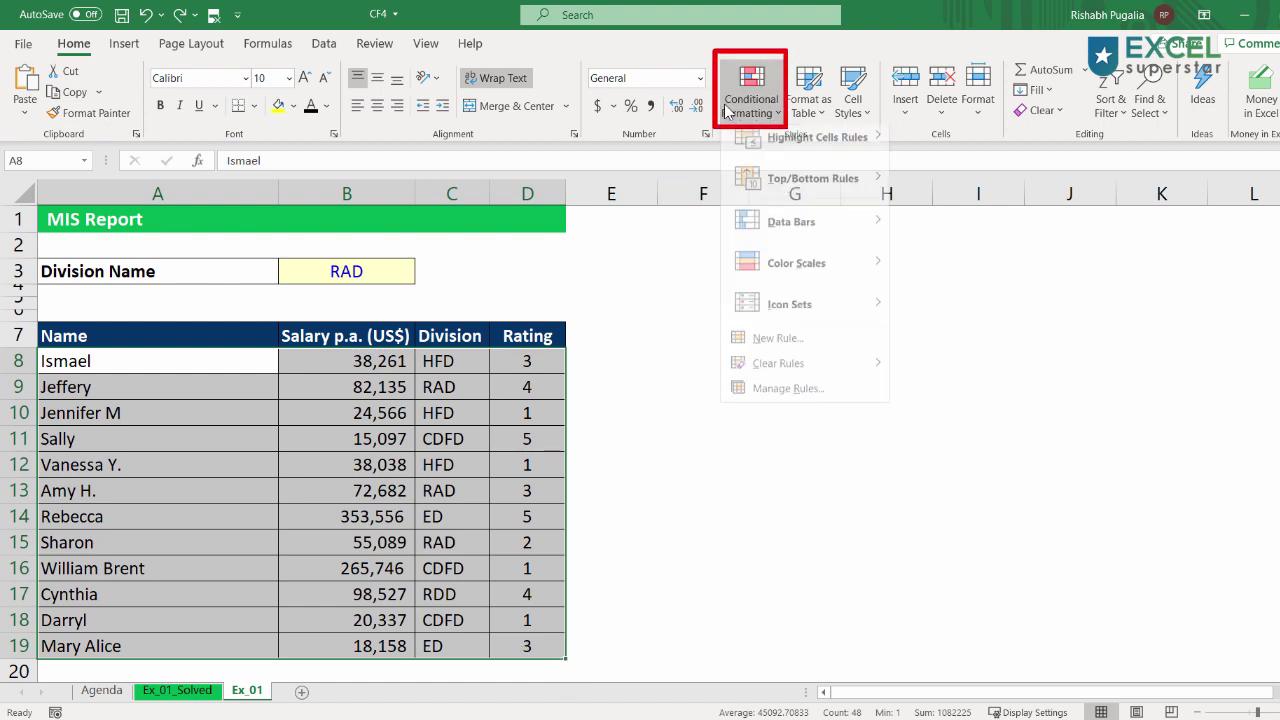
{"action": "left_click", "coordinate": [778, 349]}
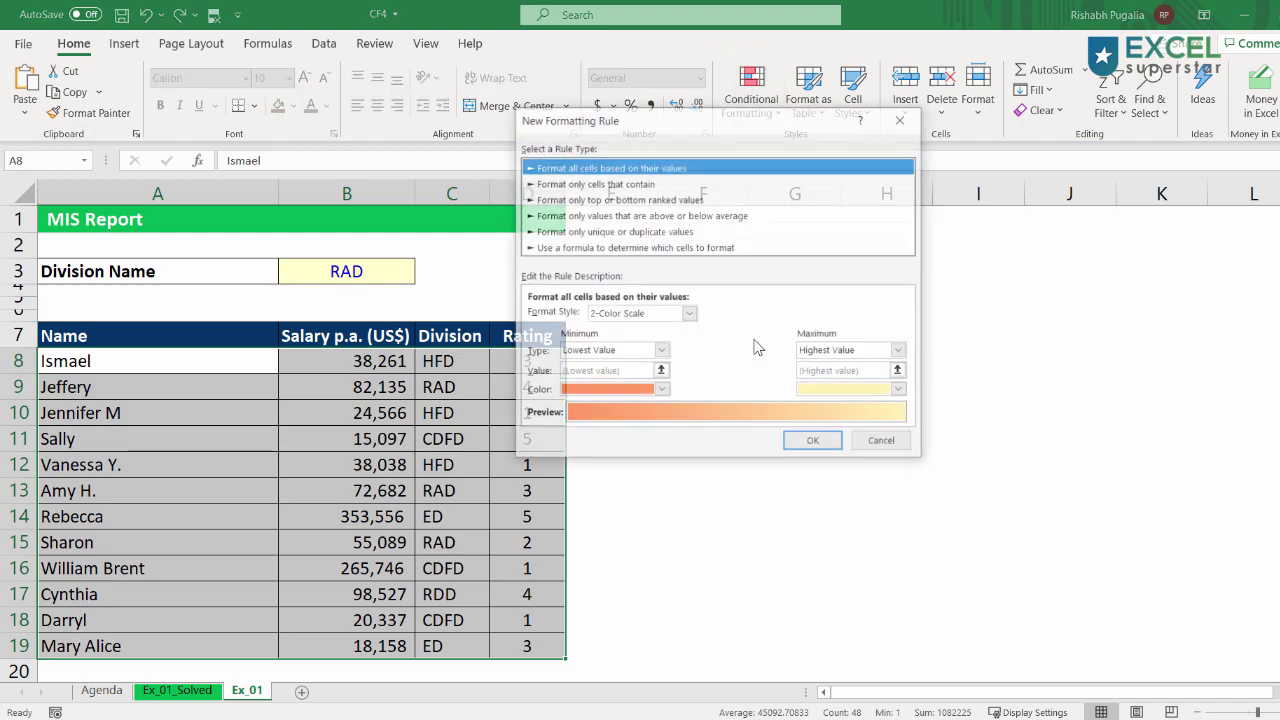
{"action": "left_click", "coordinate": [578, 248]}
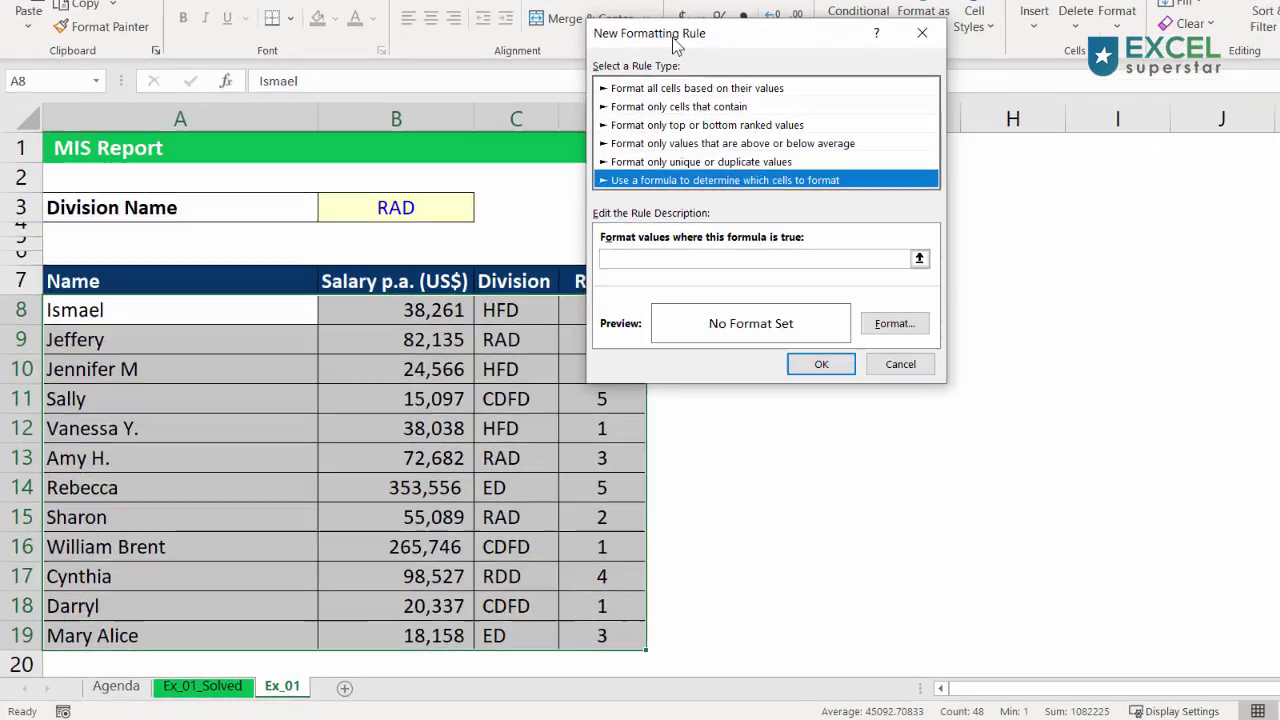
{"action": "left_click_drag", "start_coordinate": [590, 119], "coordinate": [651, 202]}
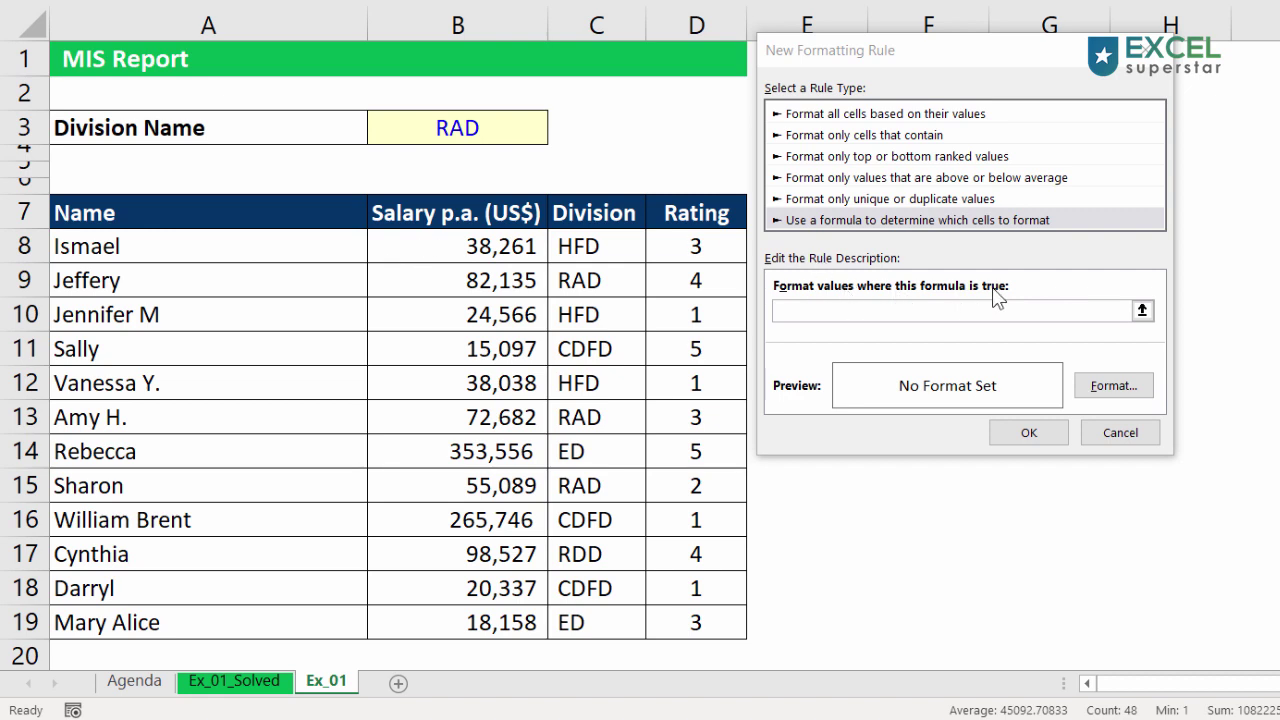
{"action": "left_click", "coordinate": [804, 313]}
{"action": "type", "text": "="}
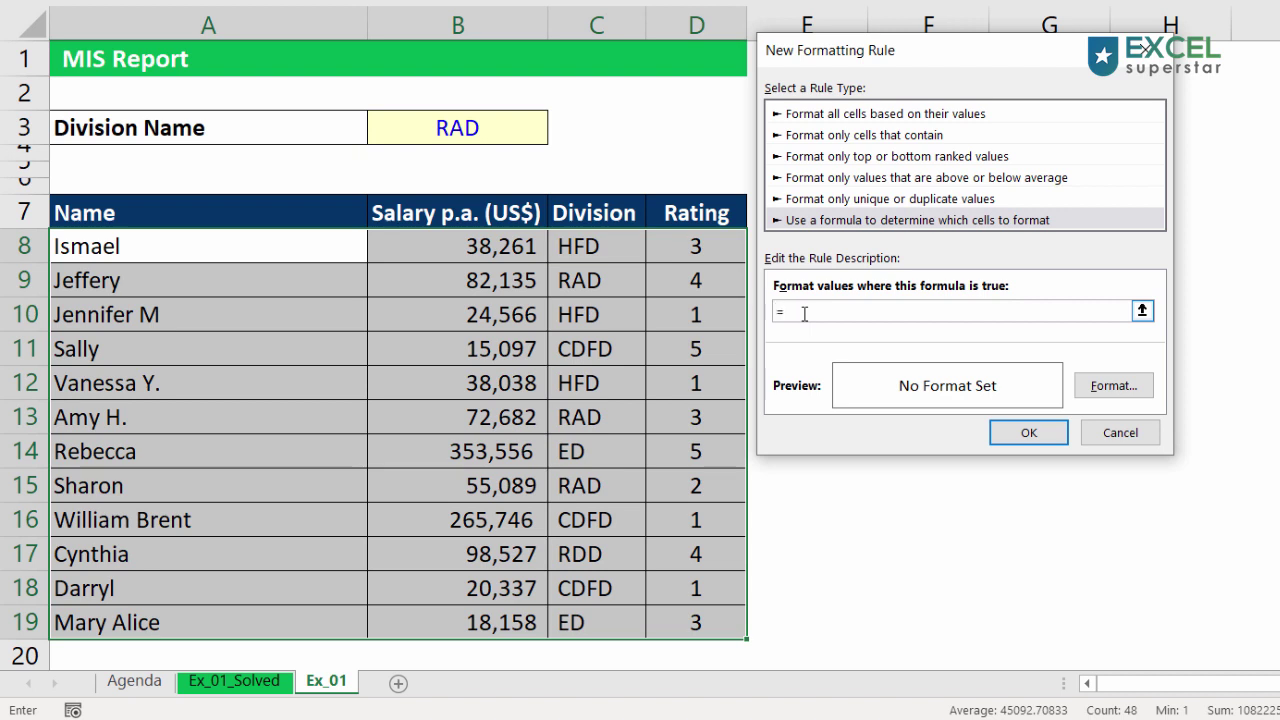
Reference cell B3 so the rule formula reads =$B$3.
{"action": "left_click", "coordinate": [463, 126]}
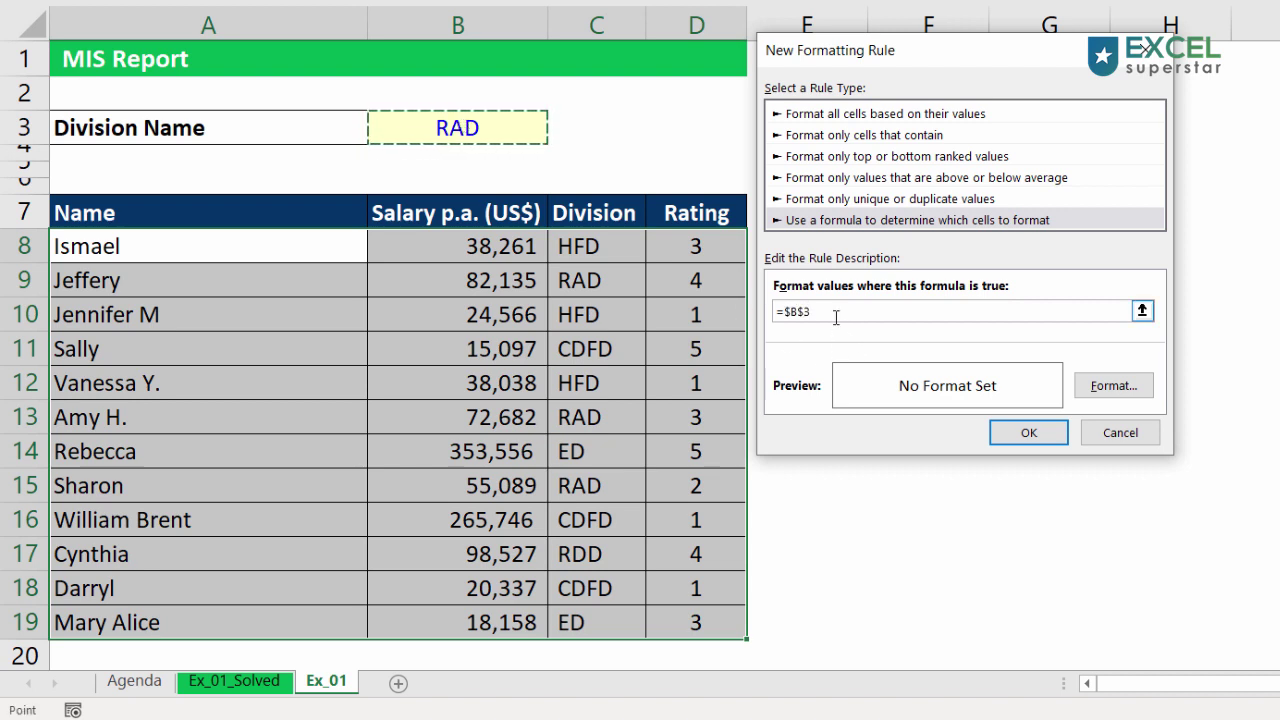
{"action": "left_click_drag", "start_coordinate": [826, 310], "coordinate": [787, 312]}
{"action": "left_click", "coordinate": [820, 313]}
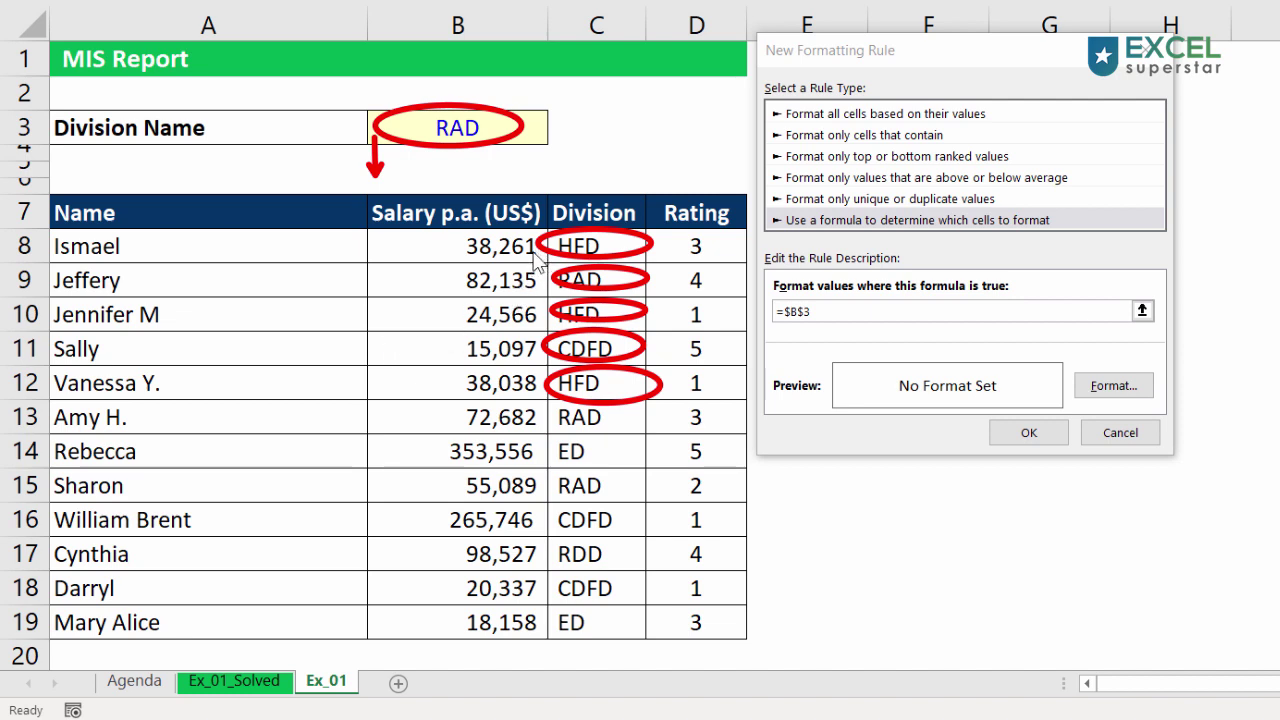
{"action": "mouse_move", "coordinate": [530, 256]}
{"action": "left_mouse_down"}
{"action": "mouse_move", "coordinate": [520, 410]}
{"action": "mouse_move", "coordinate": [533, 655]}
{"action": "left_mouse_up"}
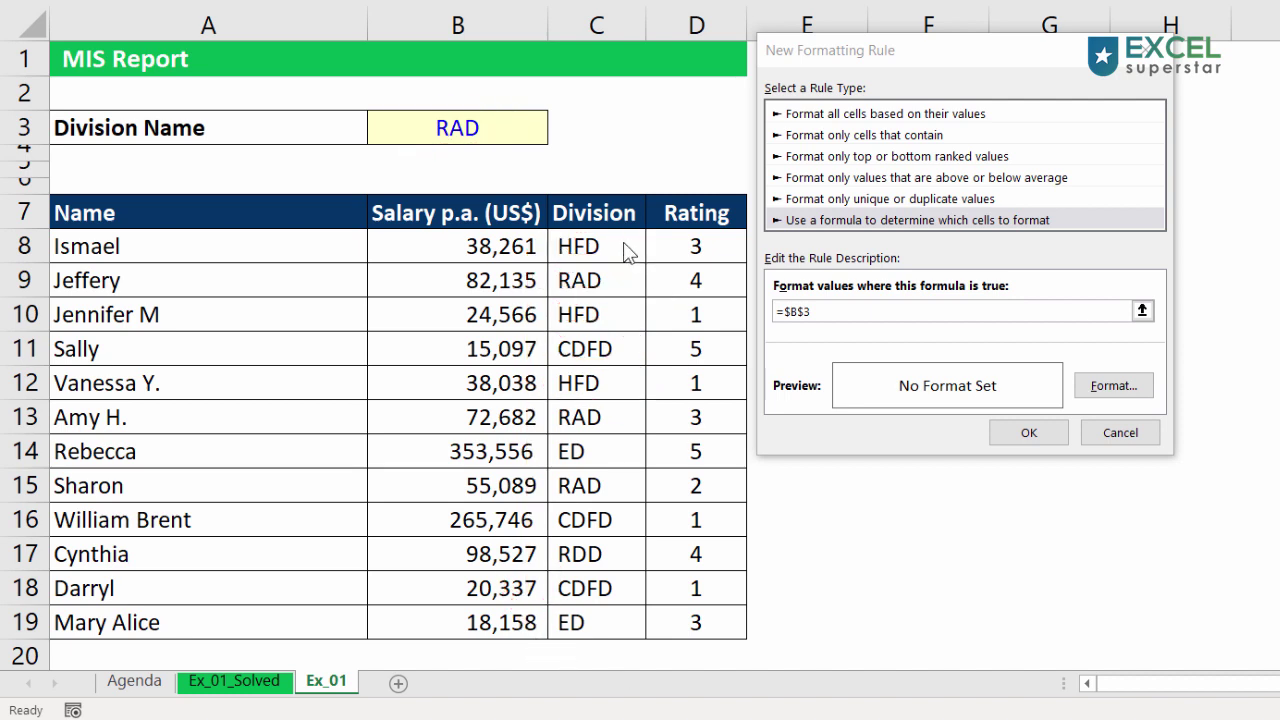
{"action": "left_click_drag", "start_coordinate": [621, 240], "coordinate": [512, 130]}
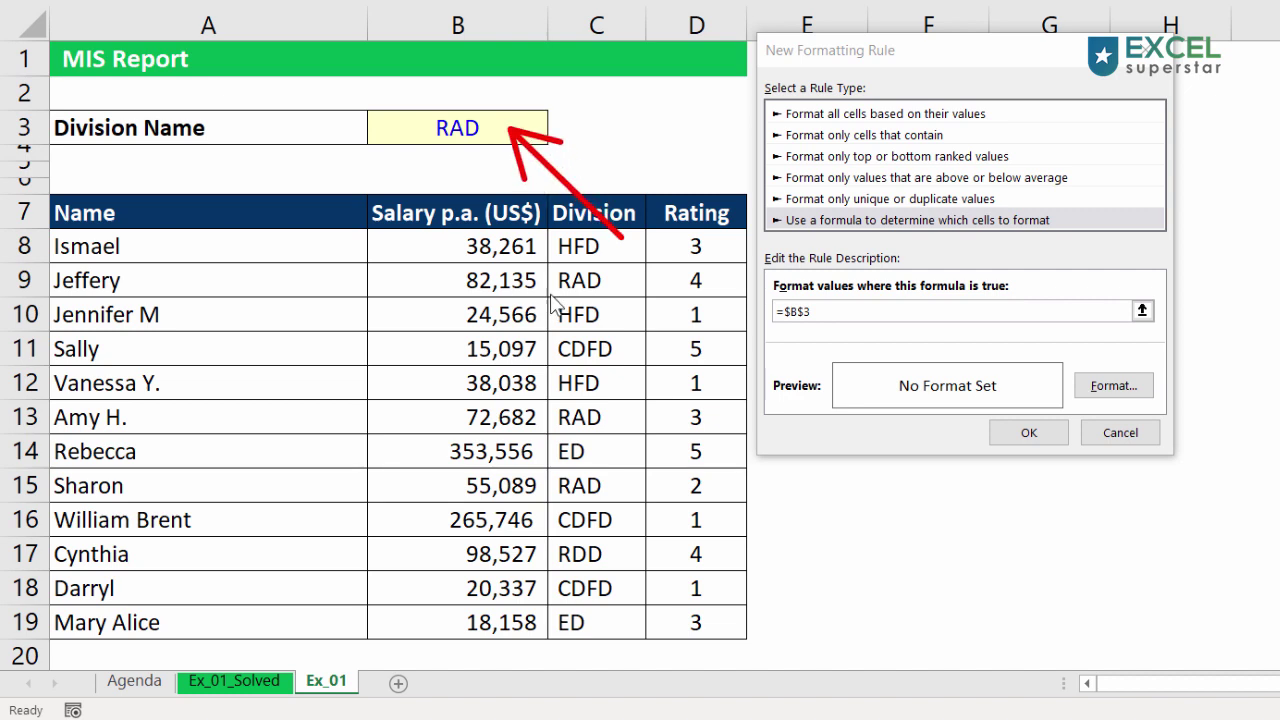
{"action": "left_click_drag", "start_coordinate": [555, 292], "coordinate": [455, 145]}
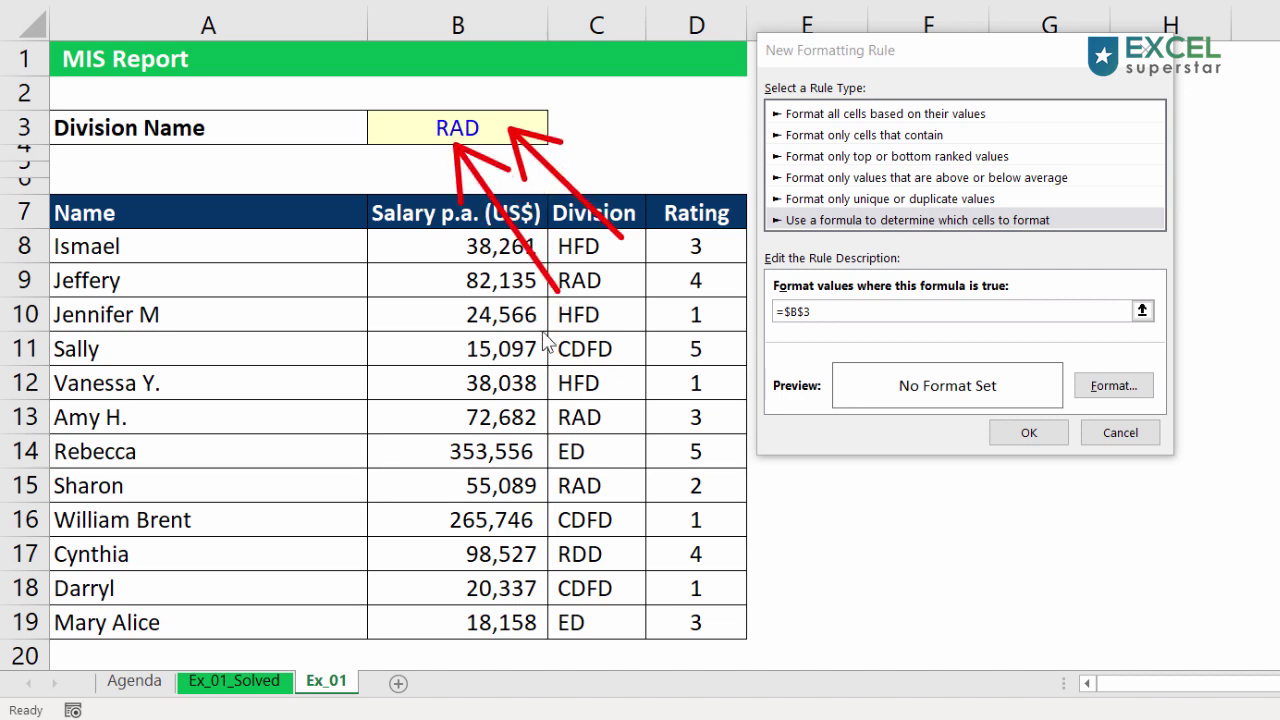
{"action": "left_click_drag", "start_coordinate": [558, 320], "coordinate": [398, 135]}
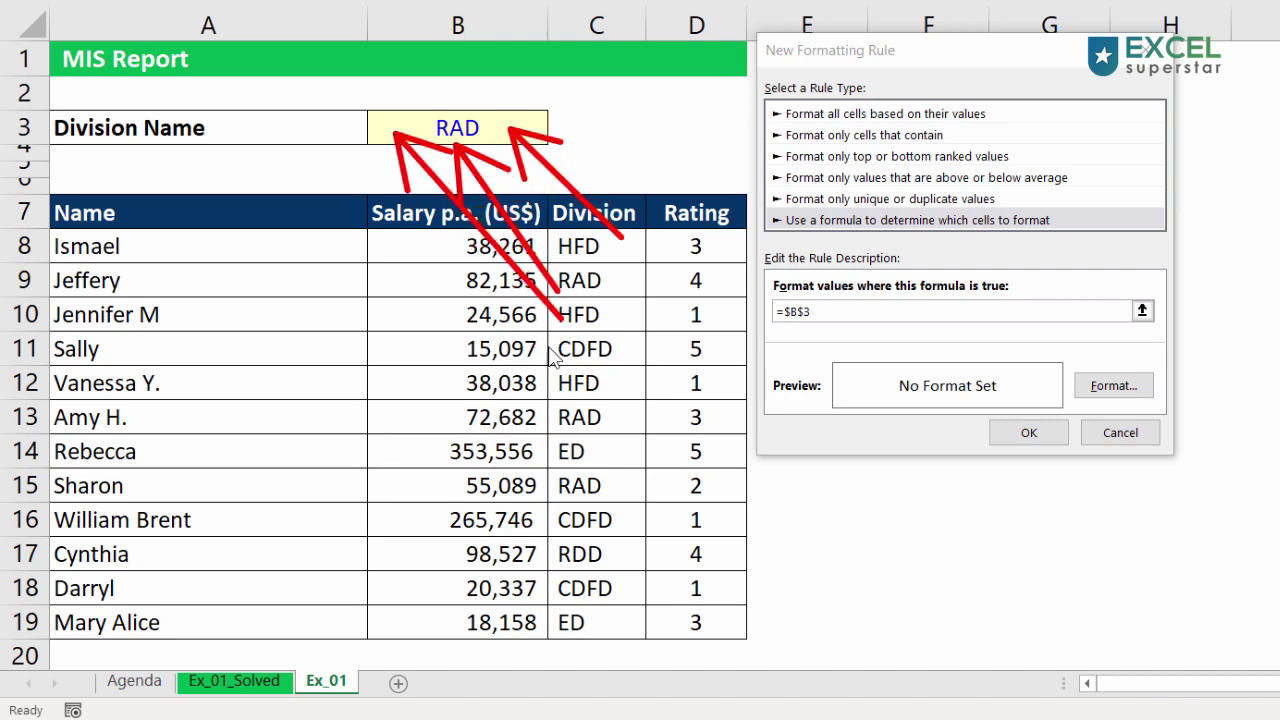
{"action": "left_click_drag", "start_coordinate": [572, 362], "coordinate": [465, 200]}
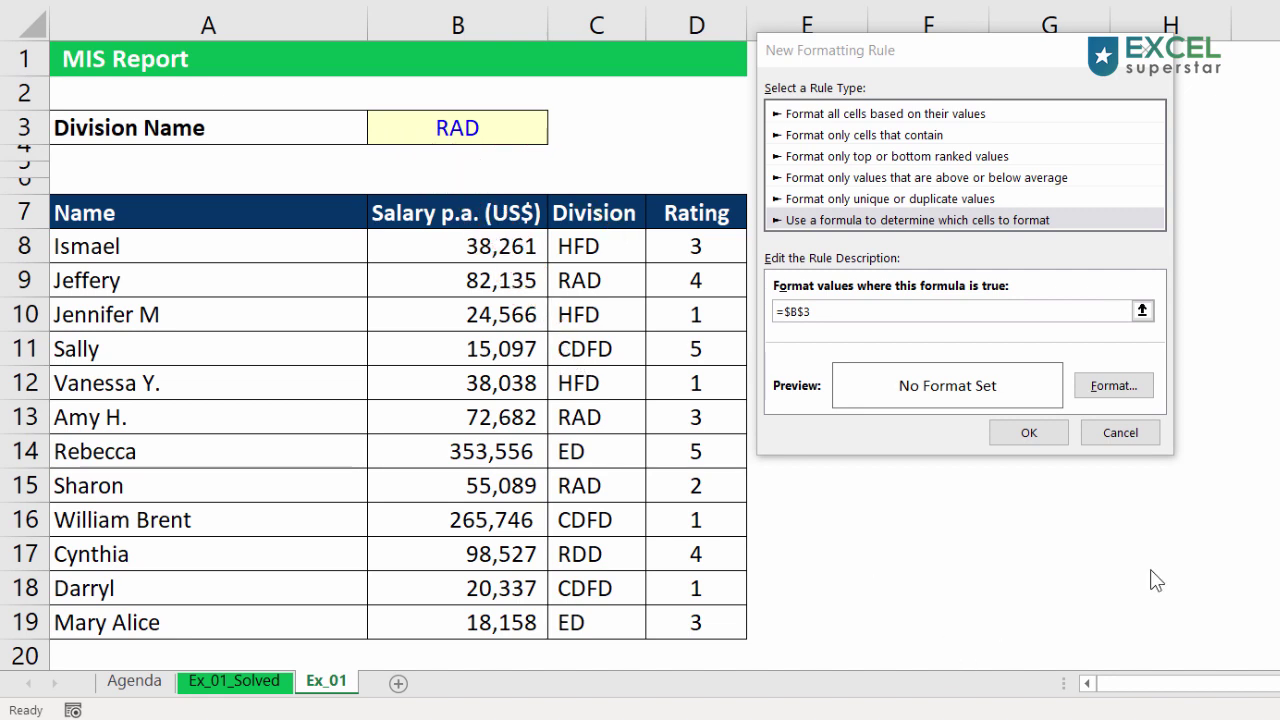
Extend the rule formula to compare $B$3 with the Division cell C8.
{"action": "left_click", "coordinate": [846, 314]}
{"action": "type", "text": "="}
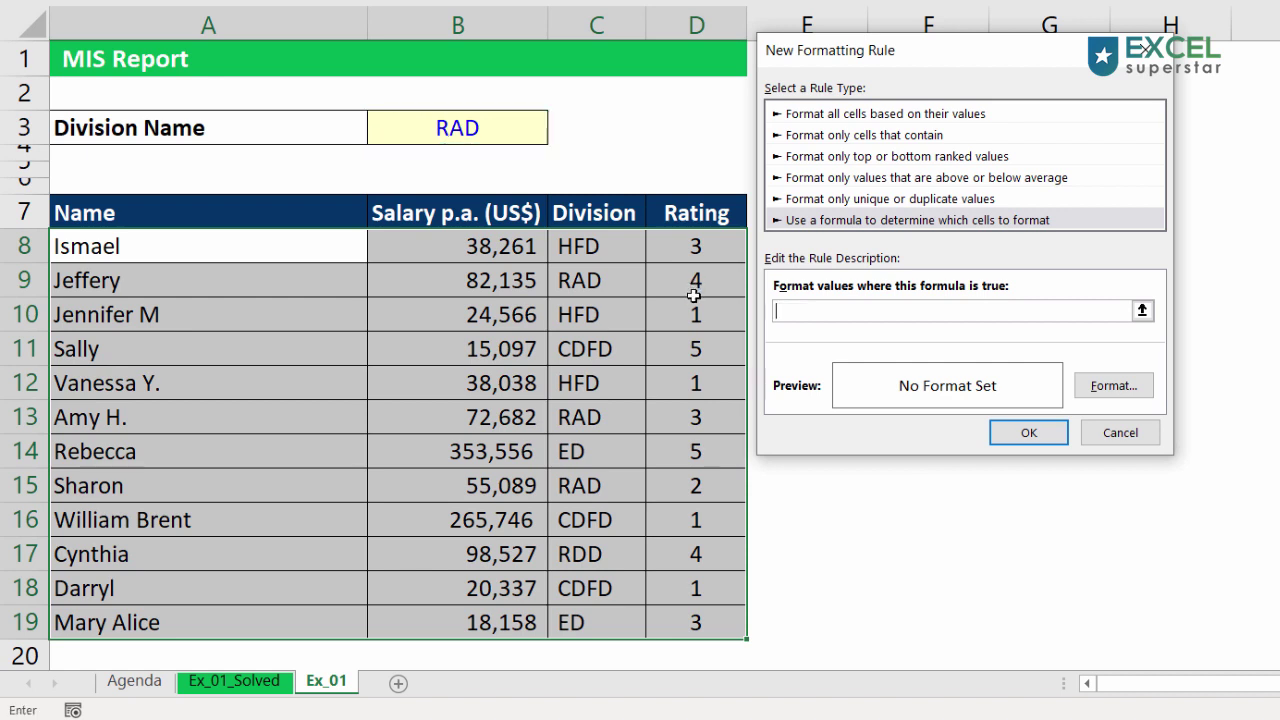
{"action": "left_click", "coordinate": [499, 116]}
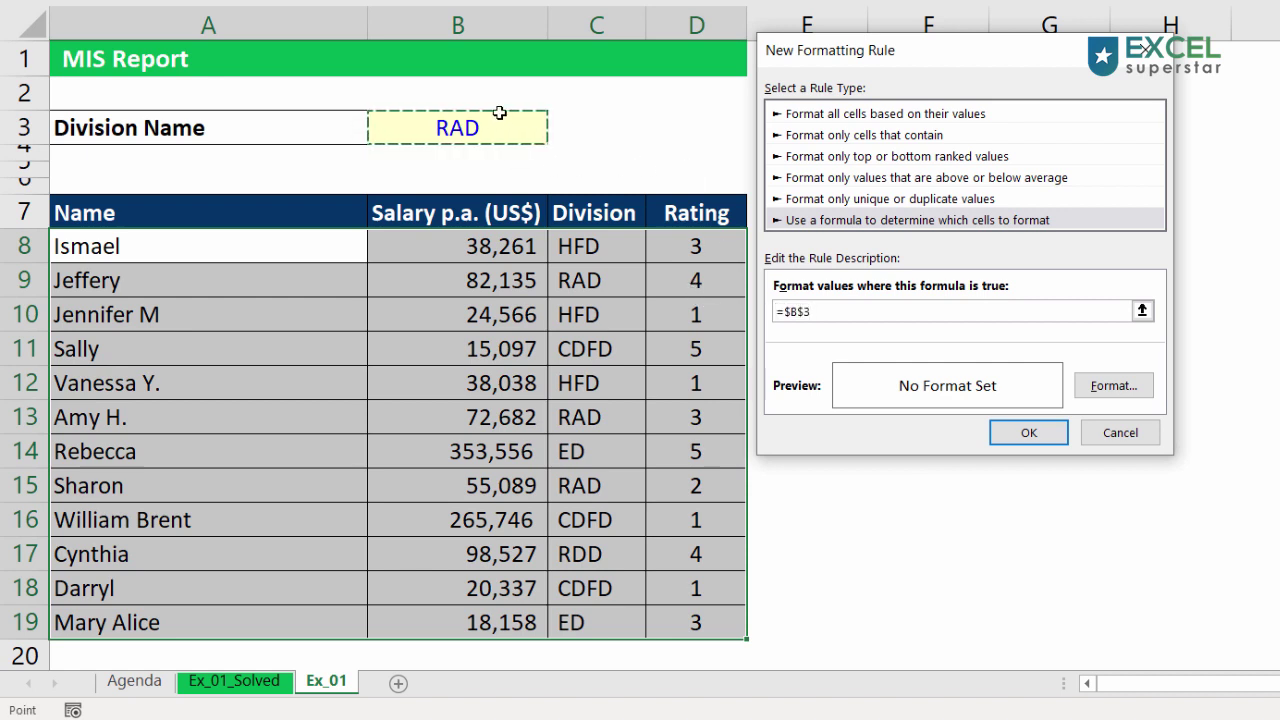
{"action": "type", "text": "="}
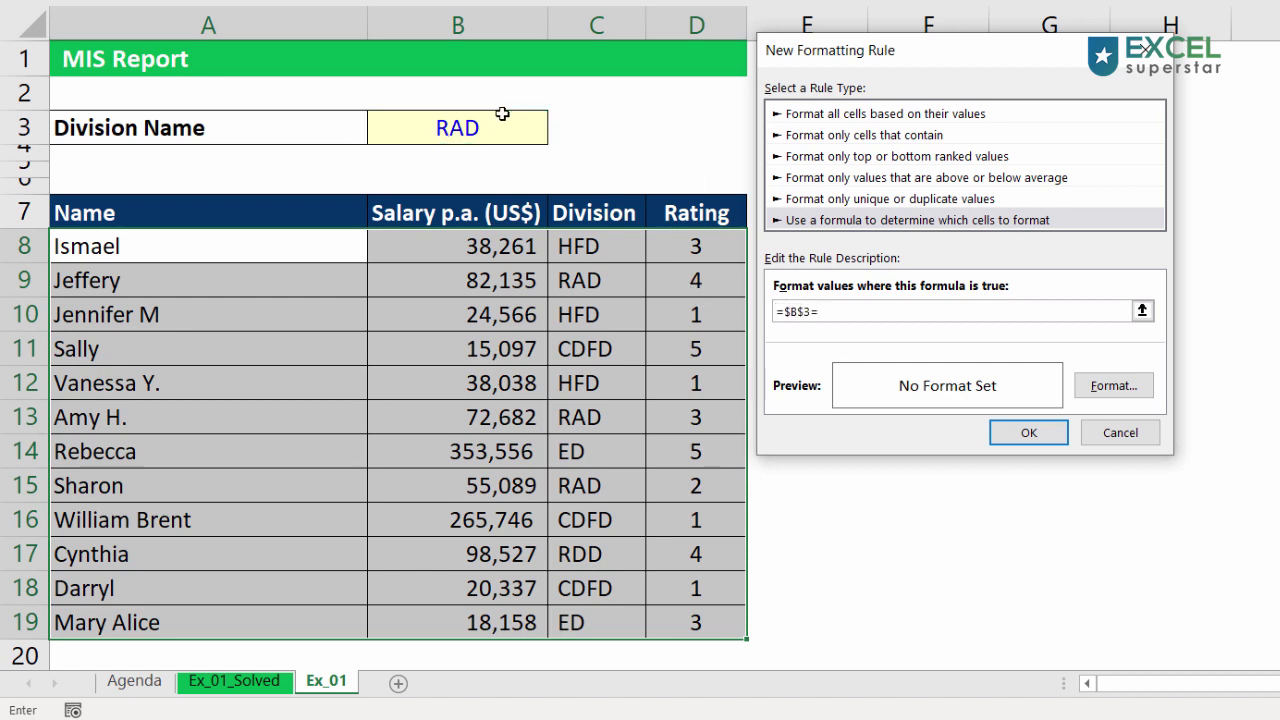
{"action": "left_click", "coordinate": [595, 246]}
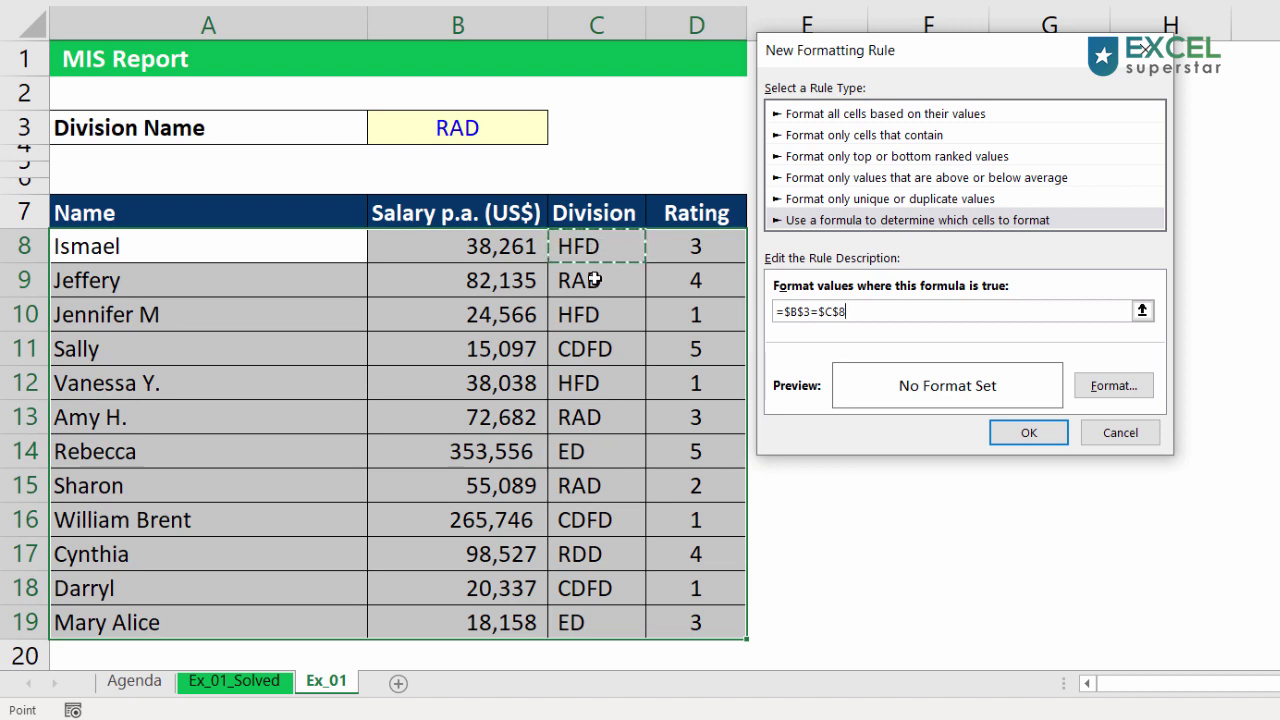
{"action": "left_click", "coordinate": [595, 315]}
{"action": "left_click", "coordinate": [595, 348]}
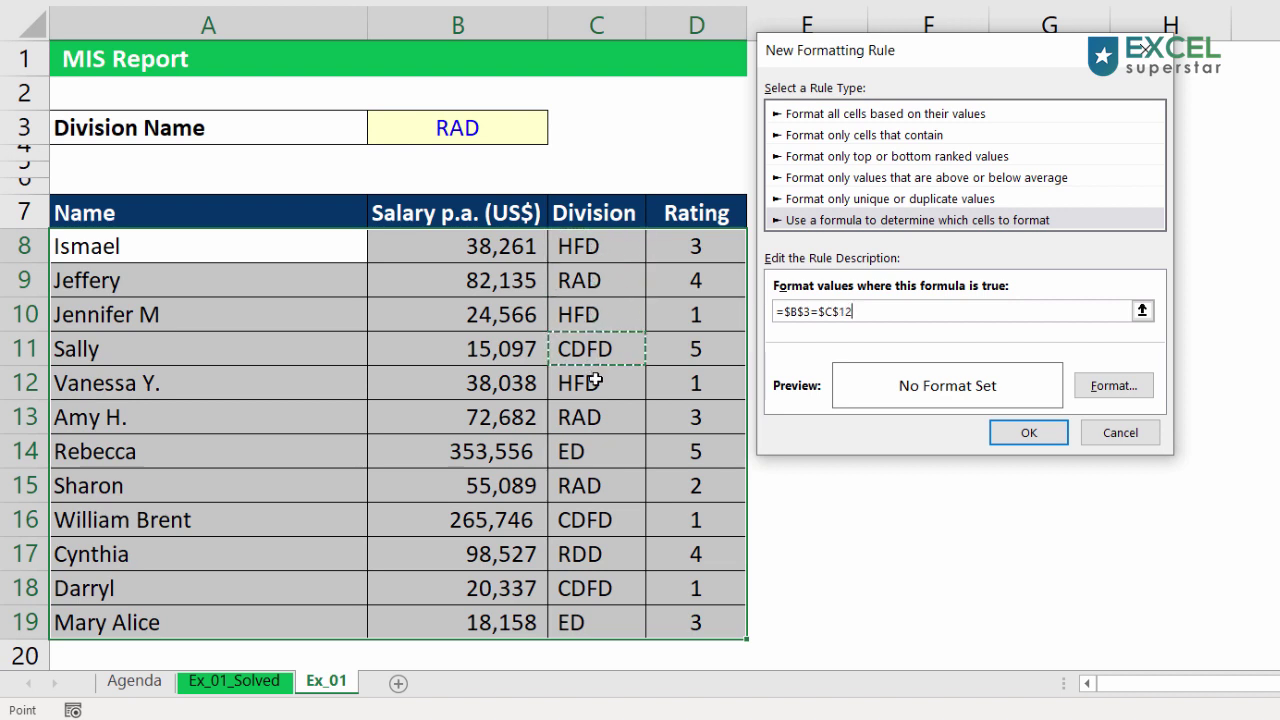
{"action": "left_click", "coordinate": [595, 382]}
{"action": "left_click", "coordinate": [595, 417]}
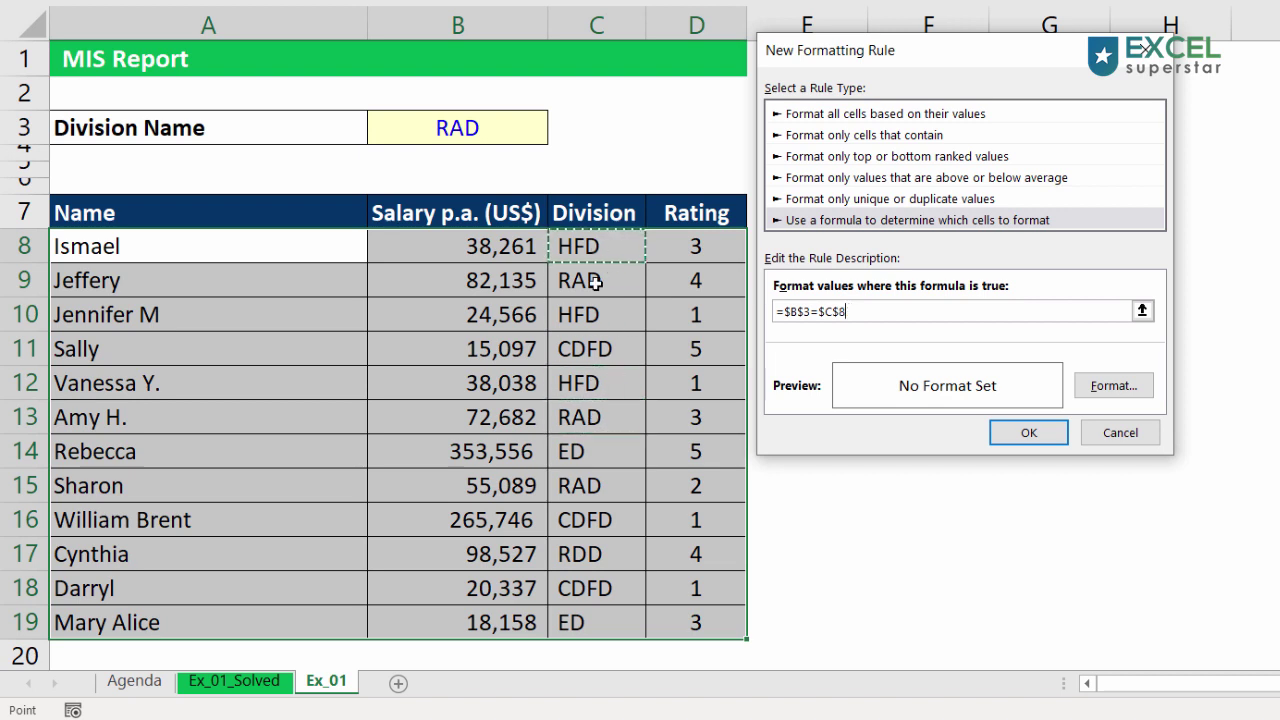
{"action": "left_click", "coordinate": [595, 315]}
{"action": "left_click", "coordinate": [592, 247]}
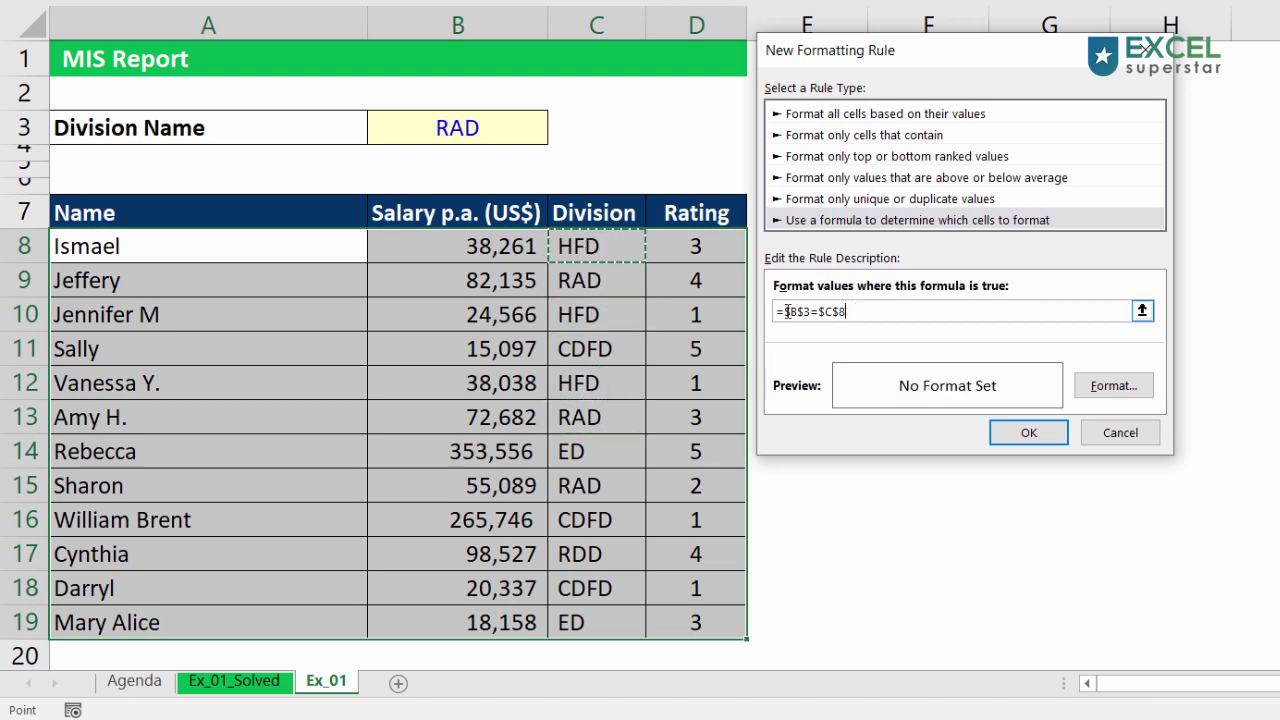
{"action": "left_click", "coordinate": [841, 311]}
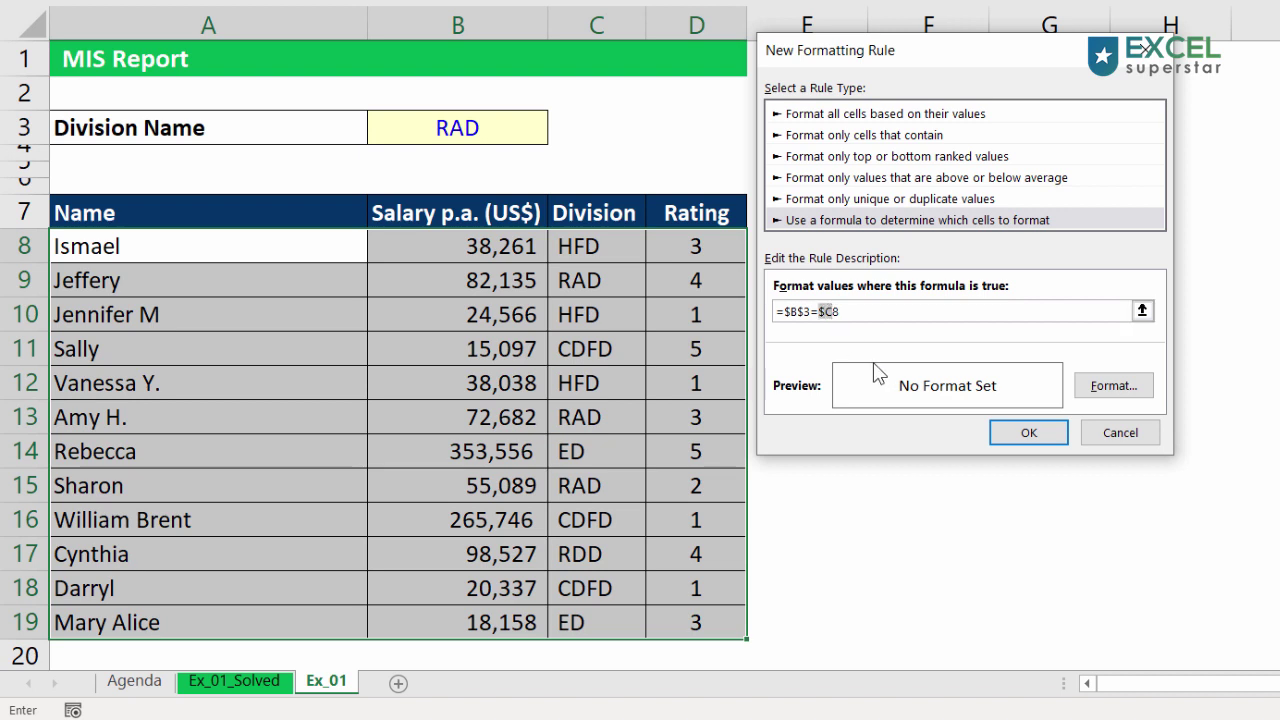
Review the finished =$B$3=$C8 formula and select it in the rule box.
{"action": "left_click_drag", "start_coordinate": [430, 104], "coordinate": [492, 150]}
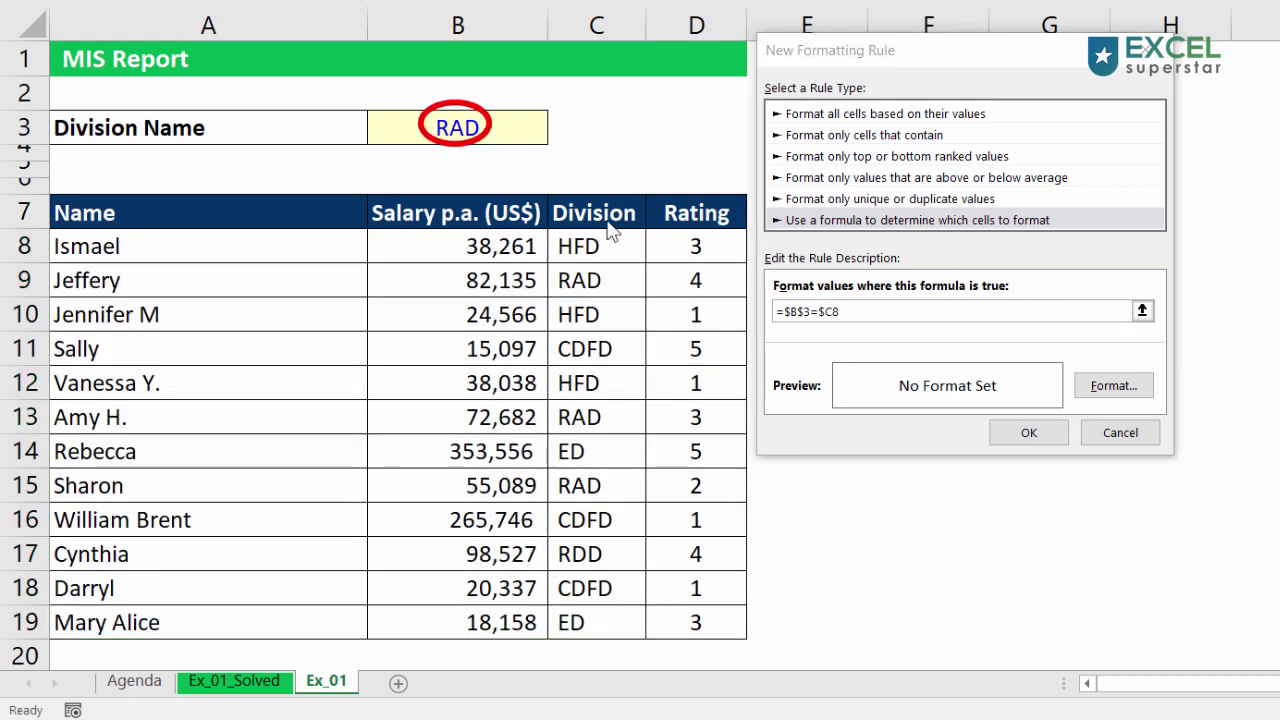
{"action": "left_click_drag", "start_coordinate": [670, 186], "coordinate": [726, 292]}
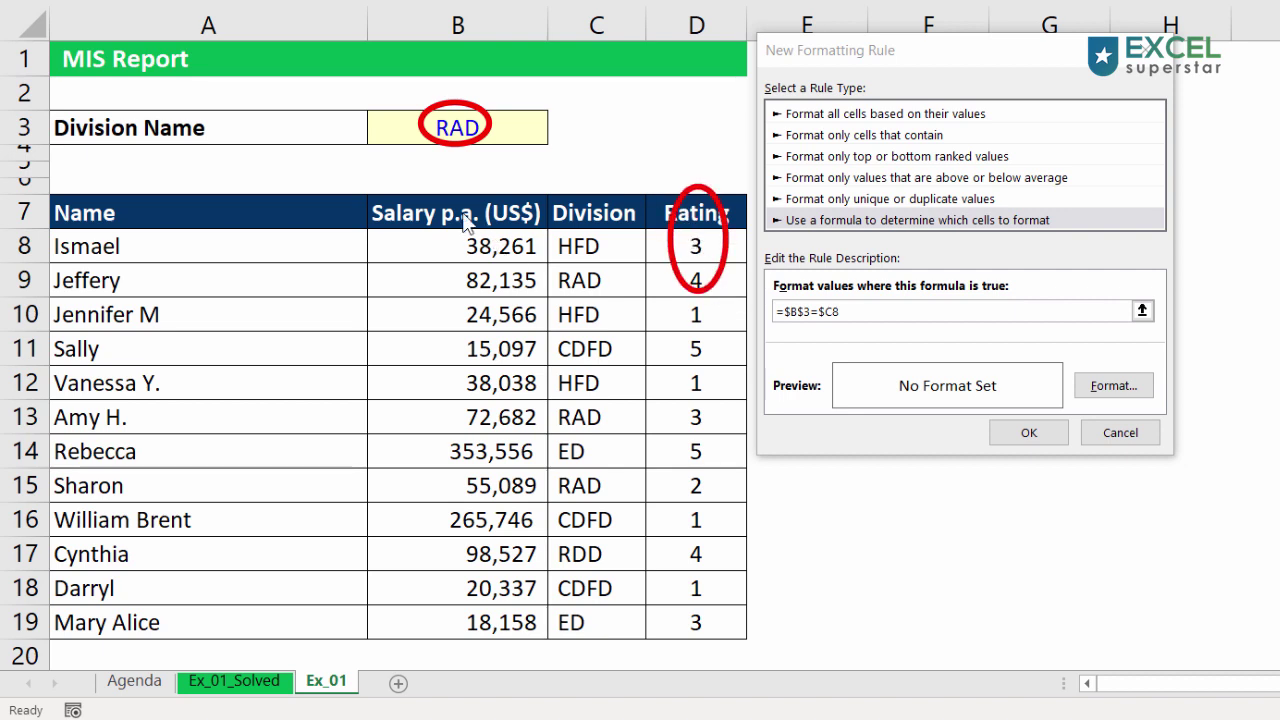
{"action": "left_click_drag", "start_coordinate": [462, 190], "coordinate": [522, 230]}
{"action": "left_click_drag", "start_coordinate": [188, 270], "coordinate": [276, 298]}
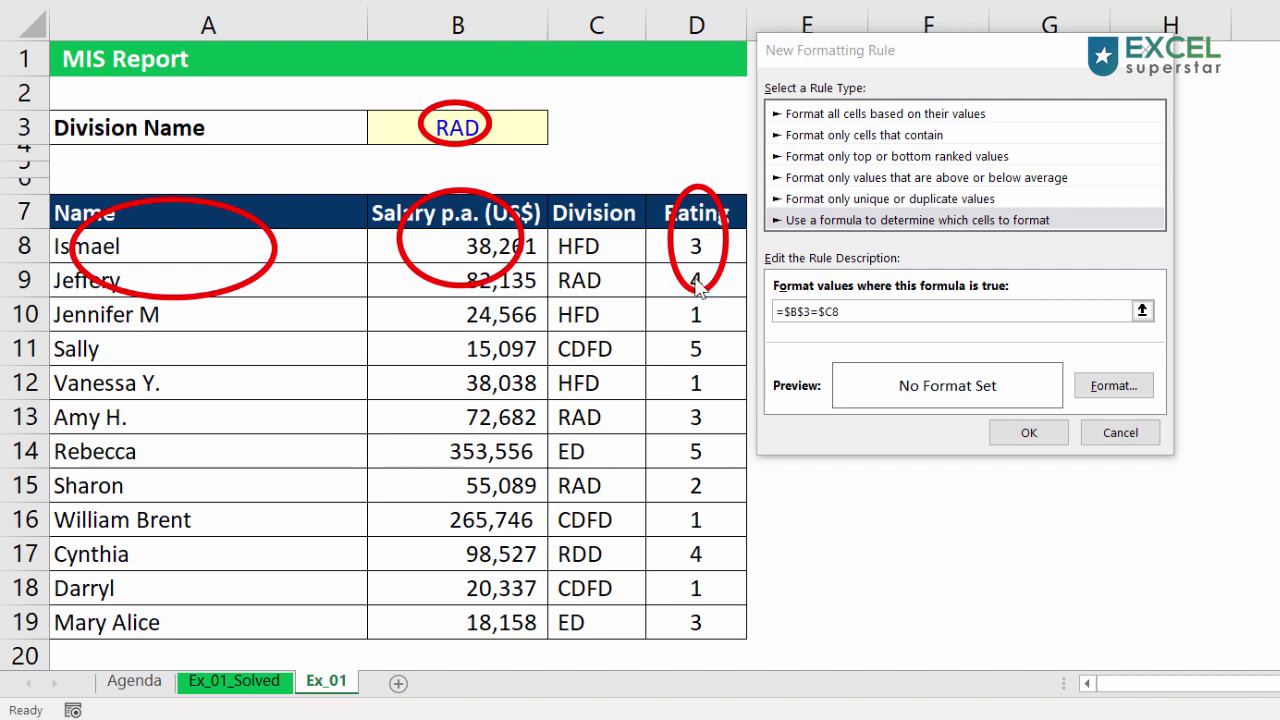
{"action": "left_click_drag", "start_coordinate": [552, 200], "coordinate": [664, 648]}
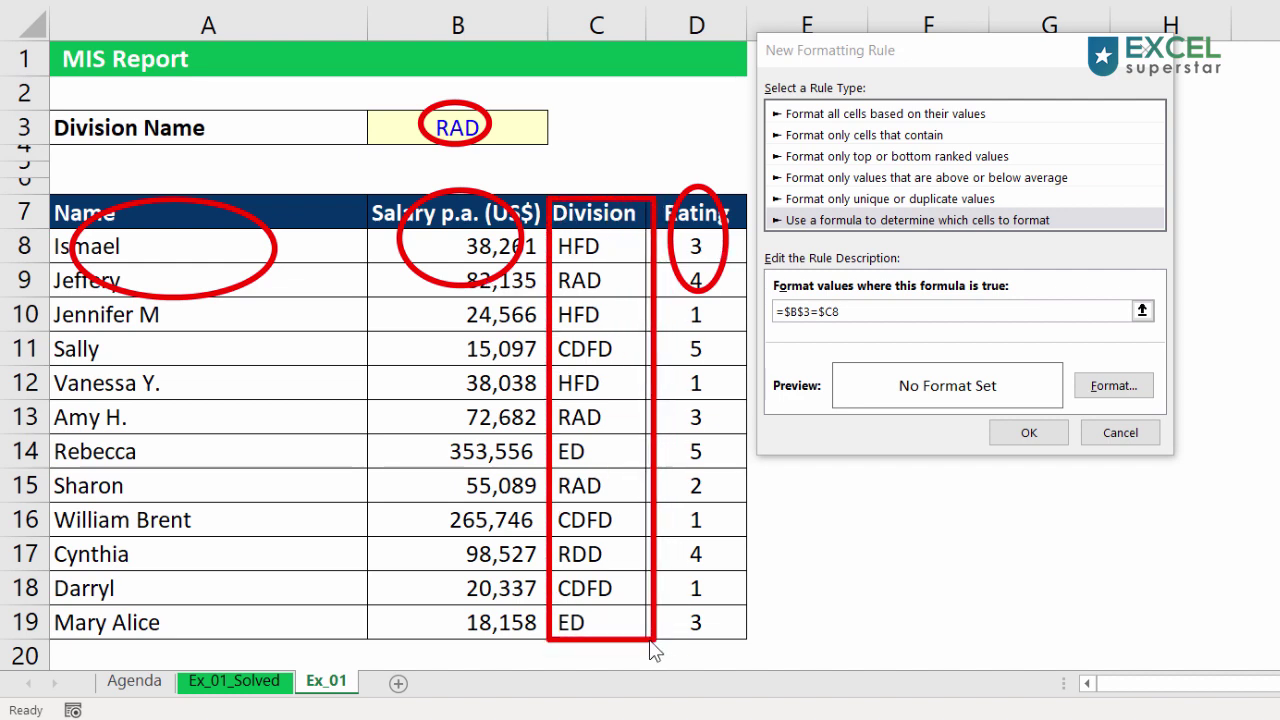
{"action": "key", "text": "Escape"}
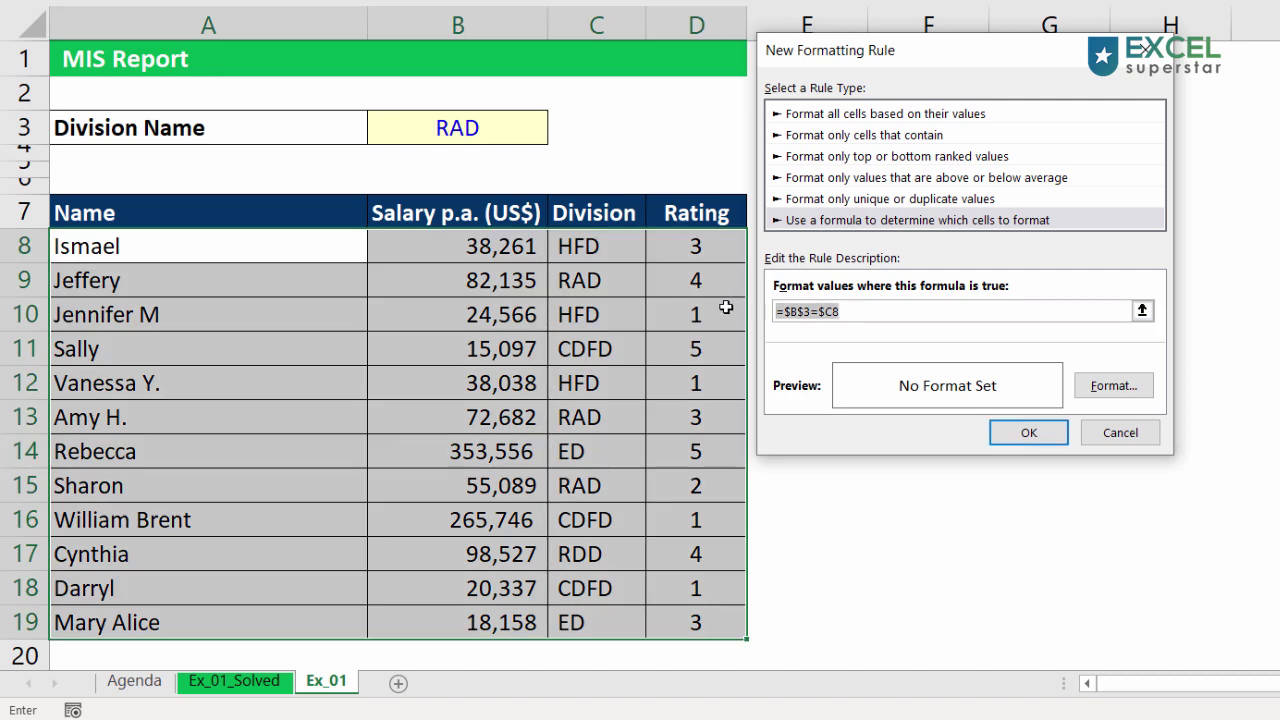
{"action": "left_click", "coordinate": [874, 315]}
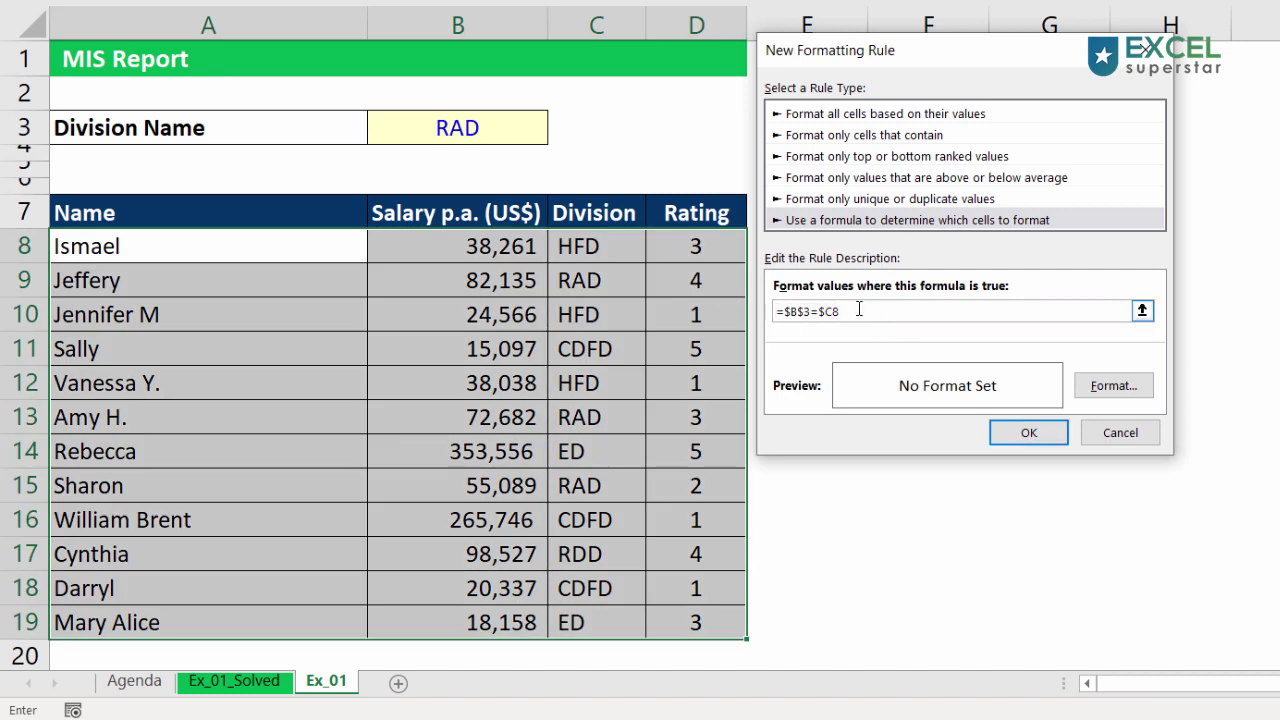
{"action": "double_click", "coordinate": [859, 310]}
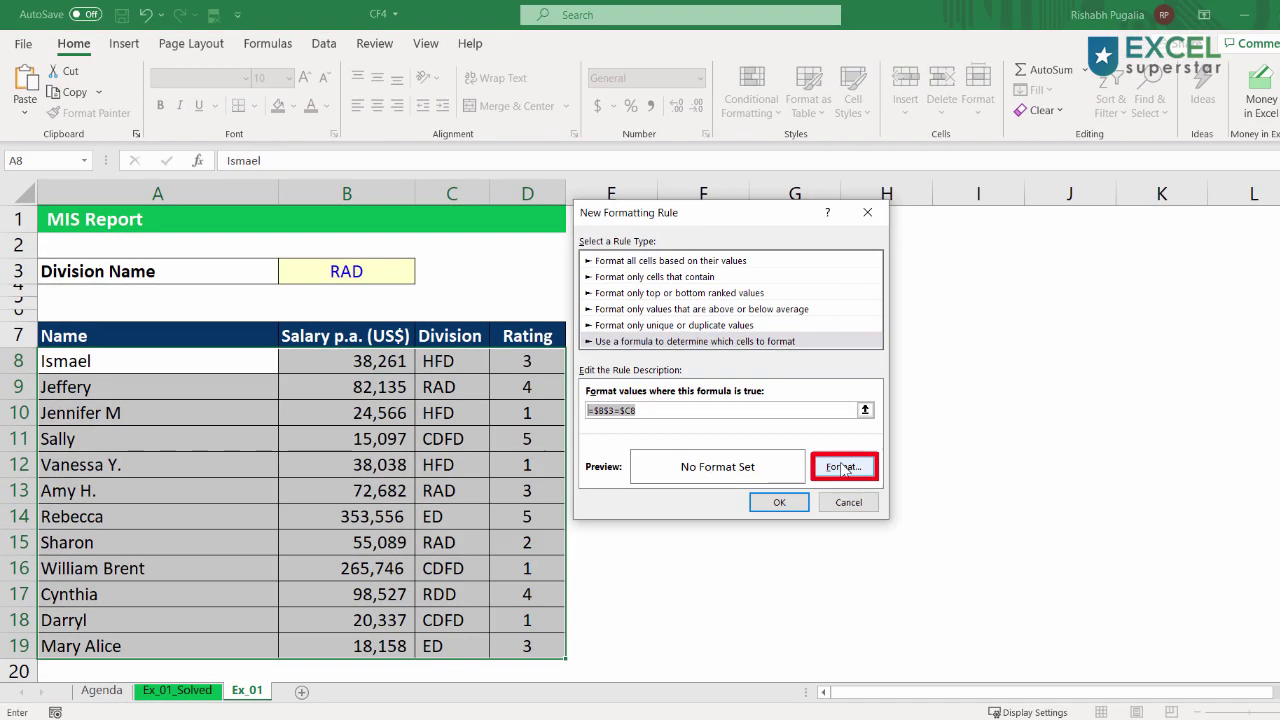
{"action": "left_click", "coordinate": [845, 470]}
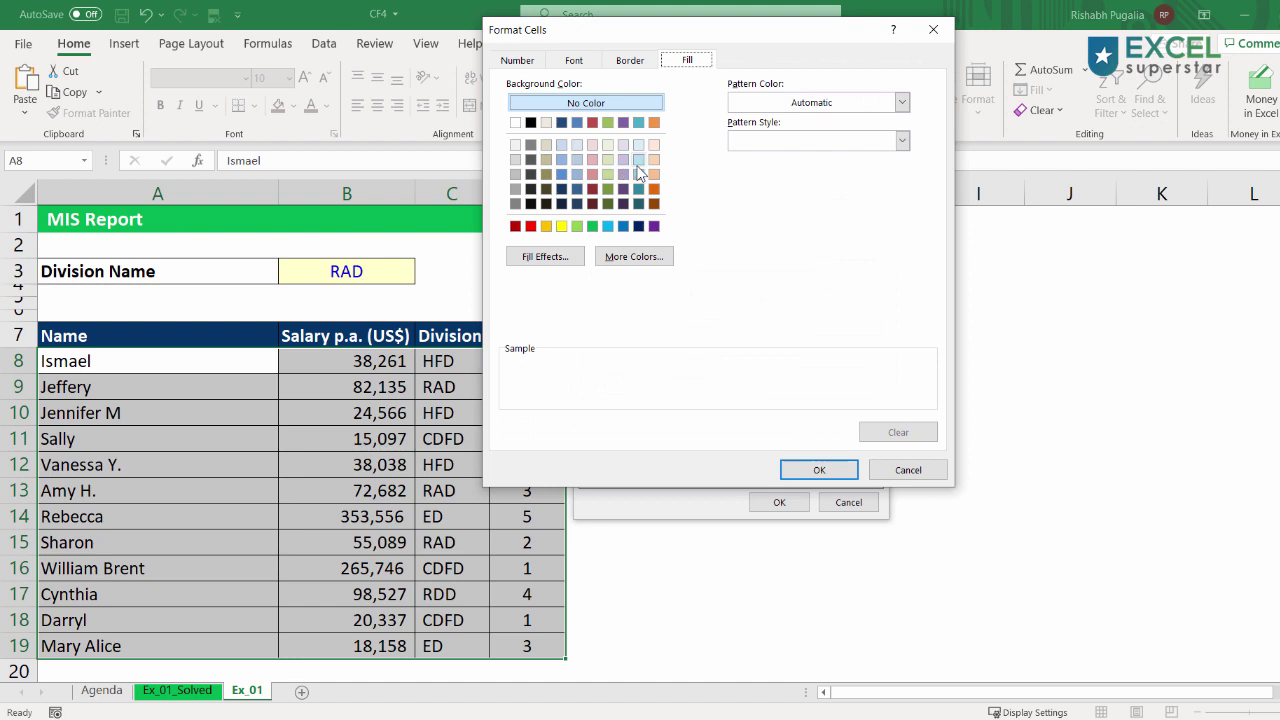
{"action": "left_click", "coordinate": [639, 160]}
{"action": "left_click", "coordinate": [819, 470]}
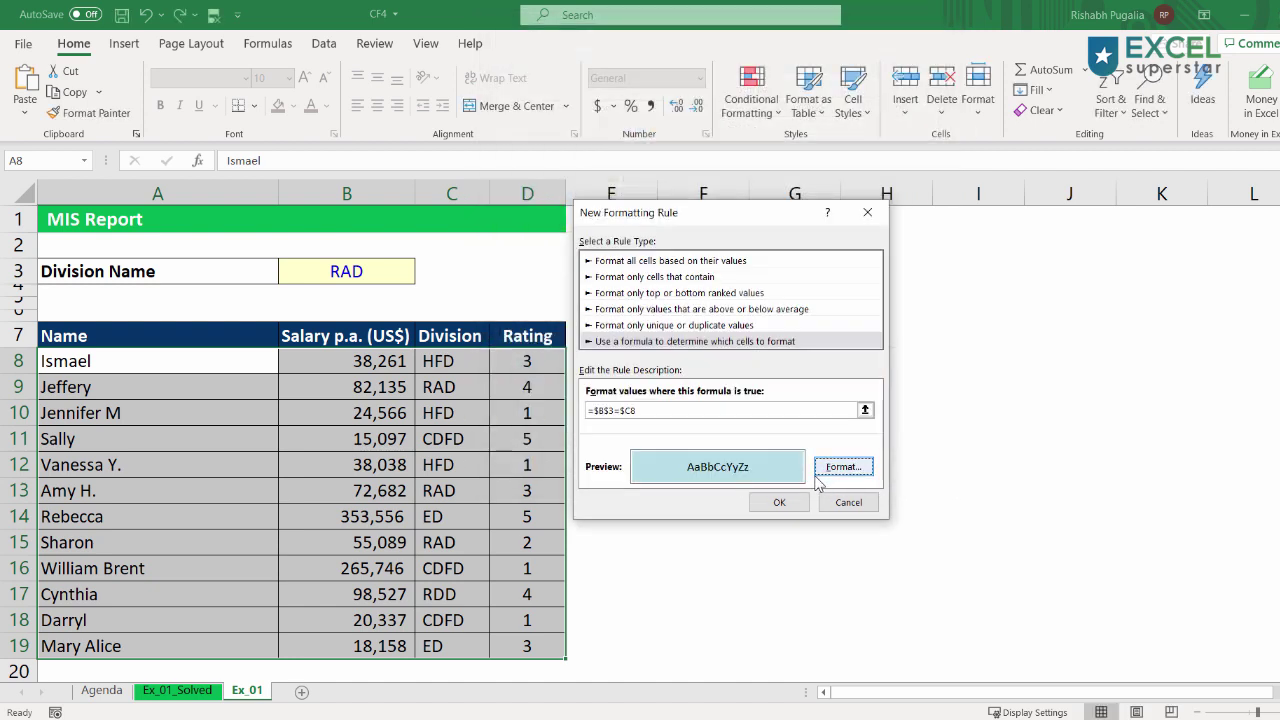
{"action": "left_click", "coordinate": [777, 503]}
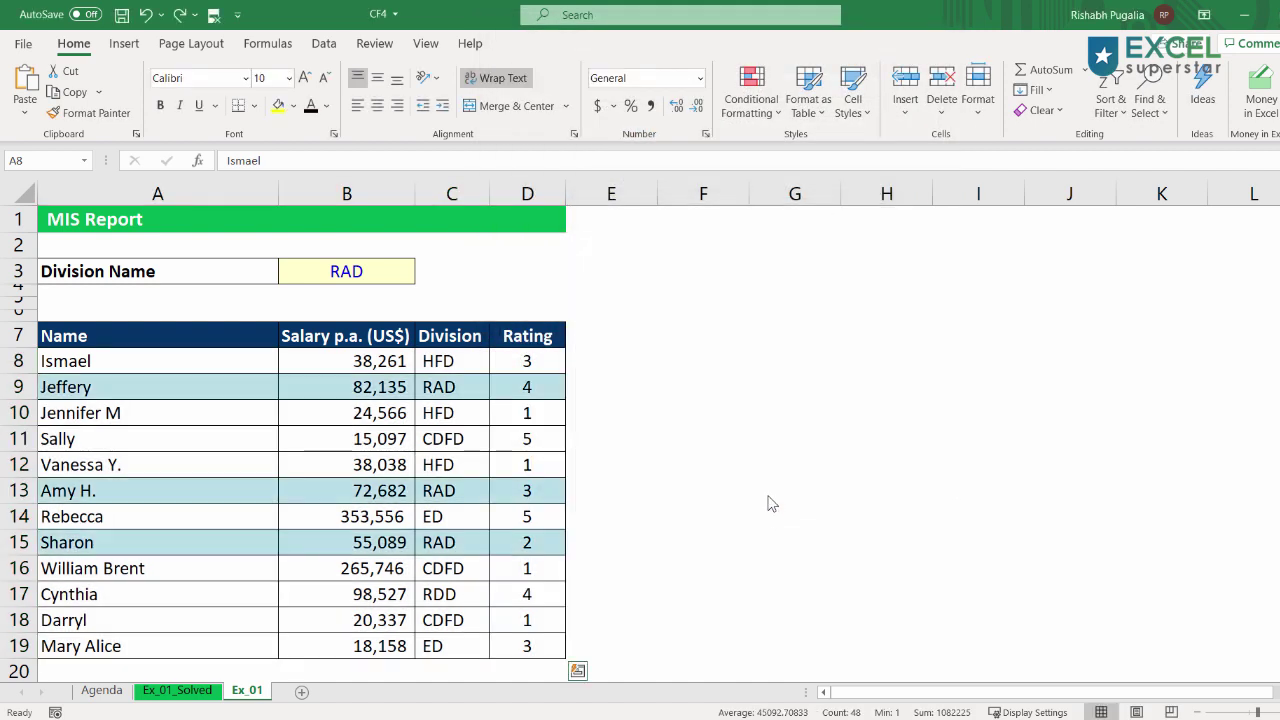
{"action": "left_click", "coordinate": [348, 266]}
{"action": "type", "text": "CD"}
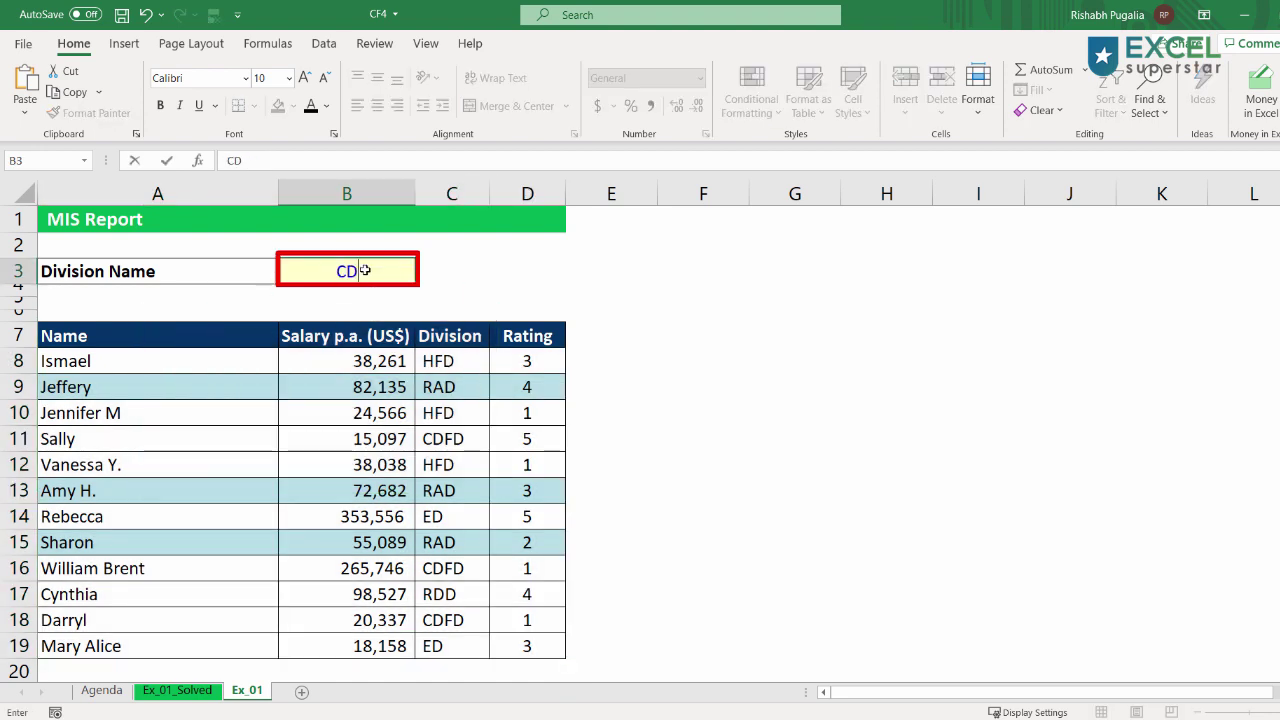
{"action": "type", "text": "FD"}
{"action": "left_click", "coordinate": [578, 298]}
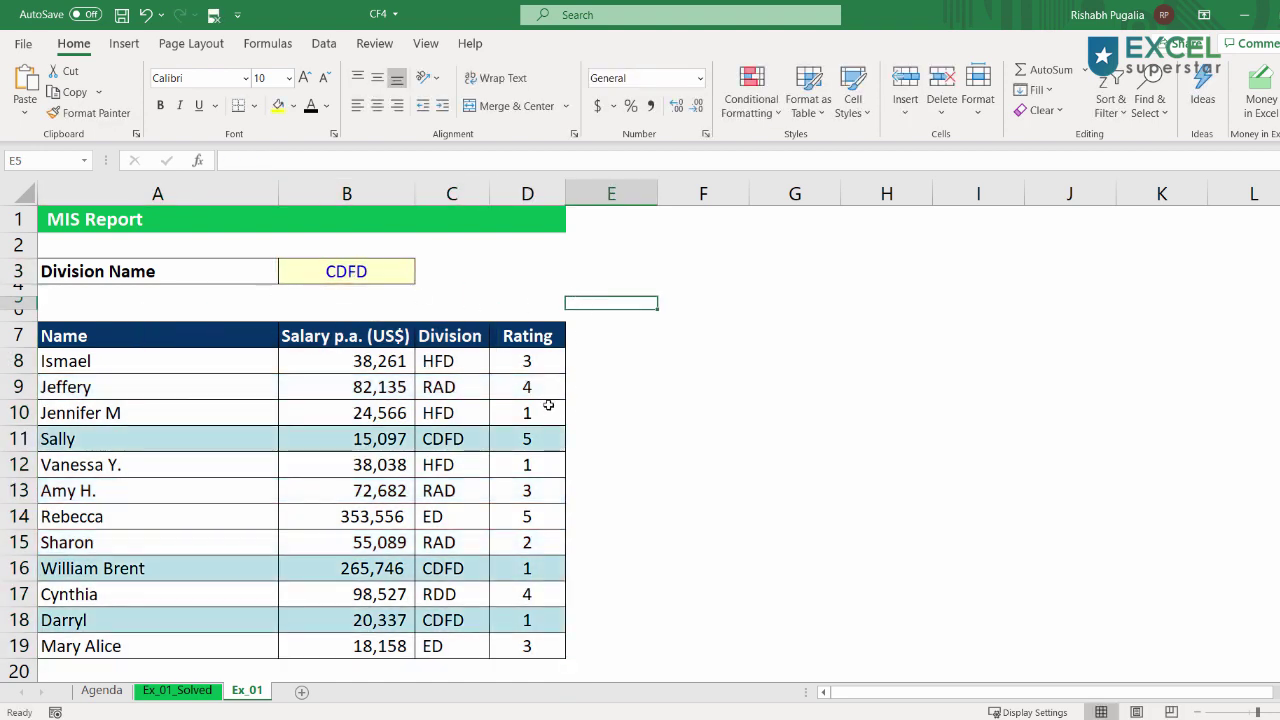
{"action": "left_click", "coordinate": [530, 390]}
{"action": "left_click", "coordinate": [455, 441]}
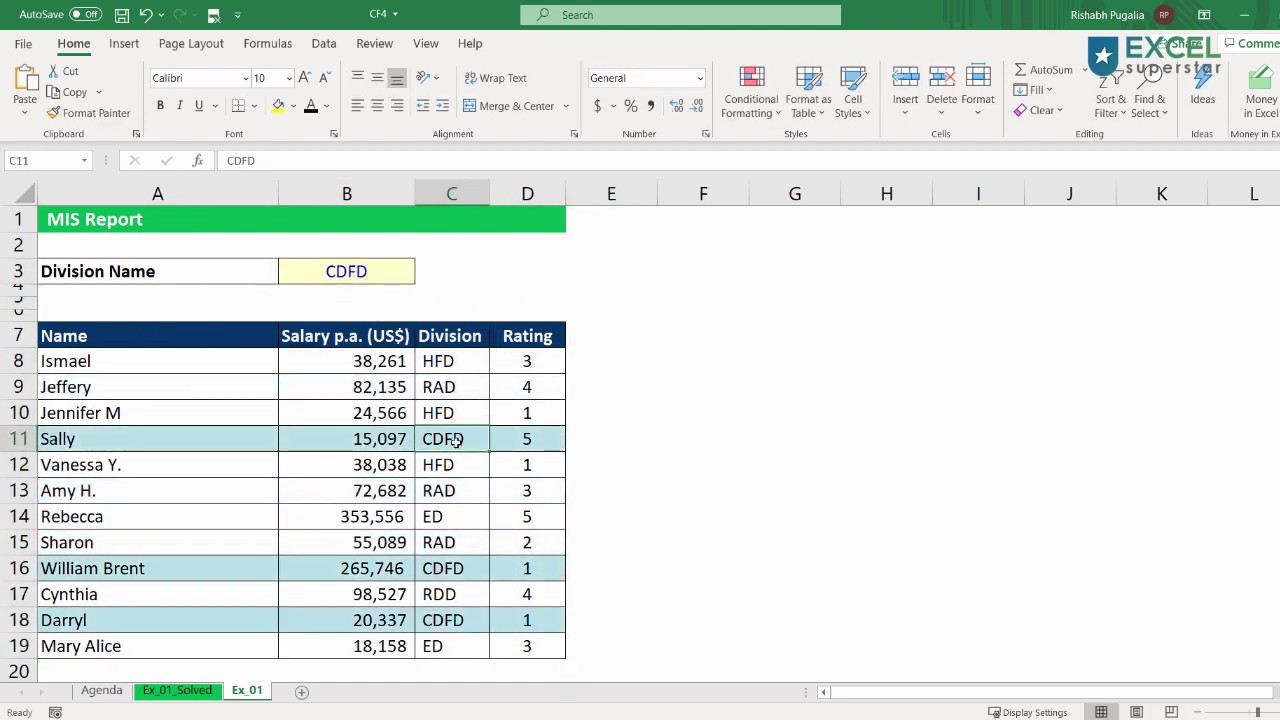
{"action": "left_click", "coordinate": [443, 568], "text": "ctrl"}
{"action": "left_click", "coordinate": [443, 626], "text": "ctrl"}
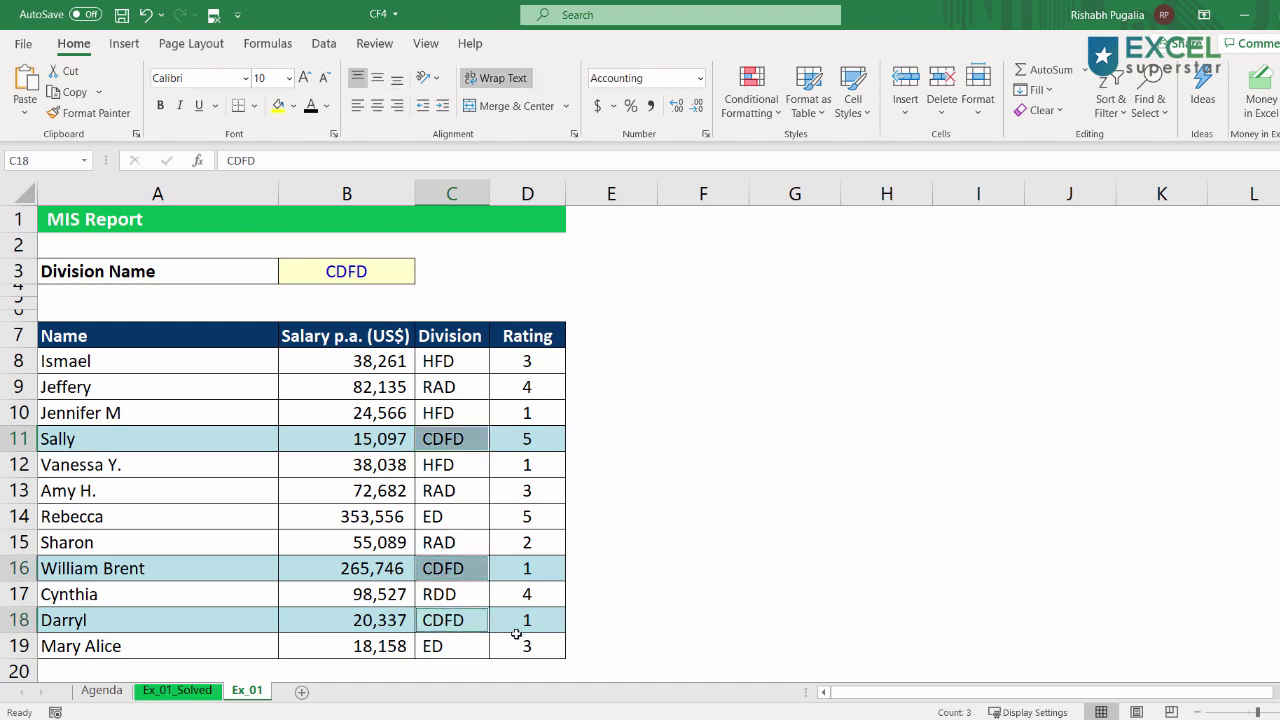
{"action": "left_click", "coordinate": [535, 624]}
{"action": "left_click_drag", "start_coordinate": [536, 624], "coordinate": [162, 610]}
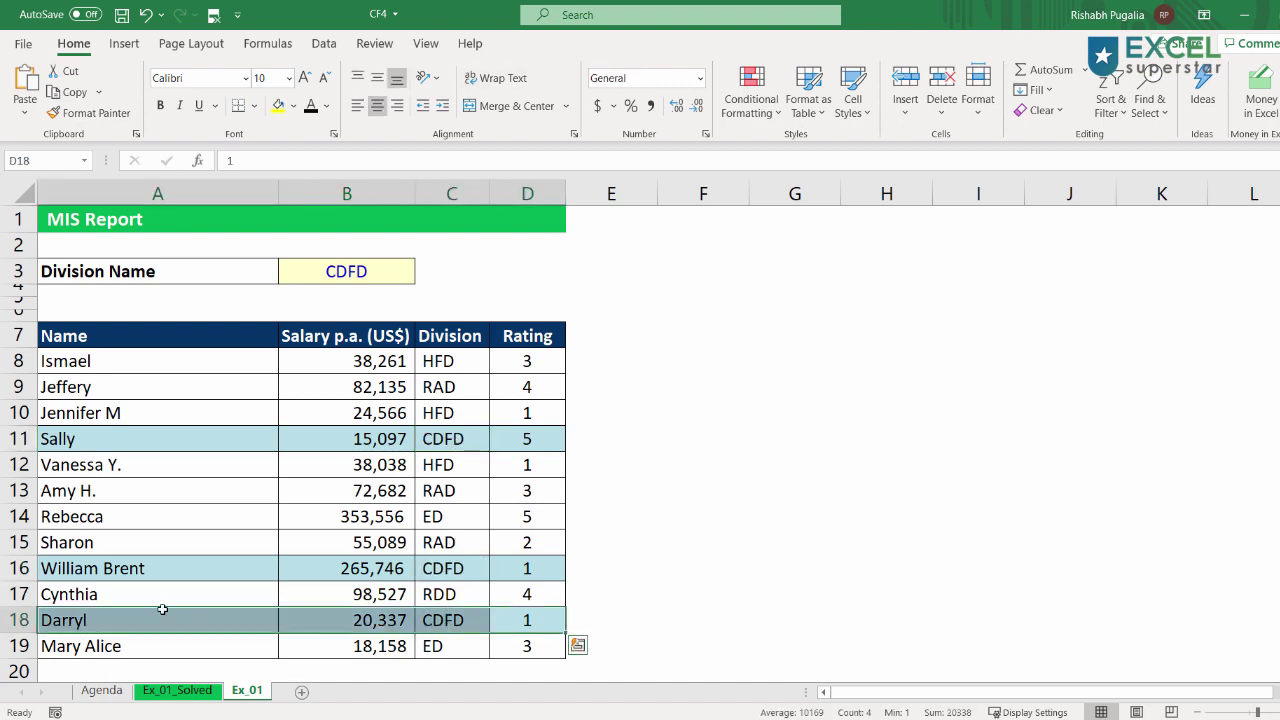
{"action": "left_click", "coordinate": [406, 405]}
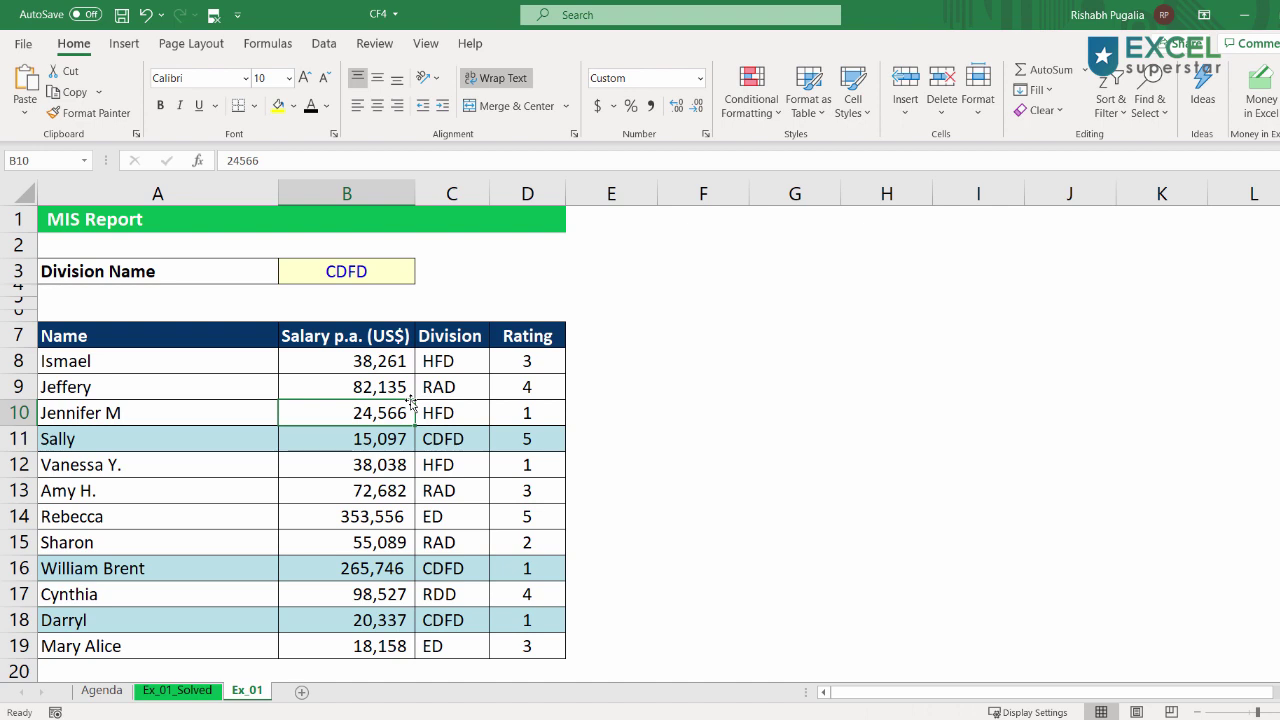
Clear the existing conditional formatting rules that shade the CDFD rows blue.
{"action": "left_click", "coordinate": [751, 100]}
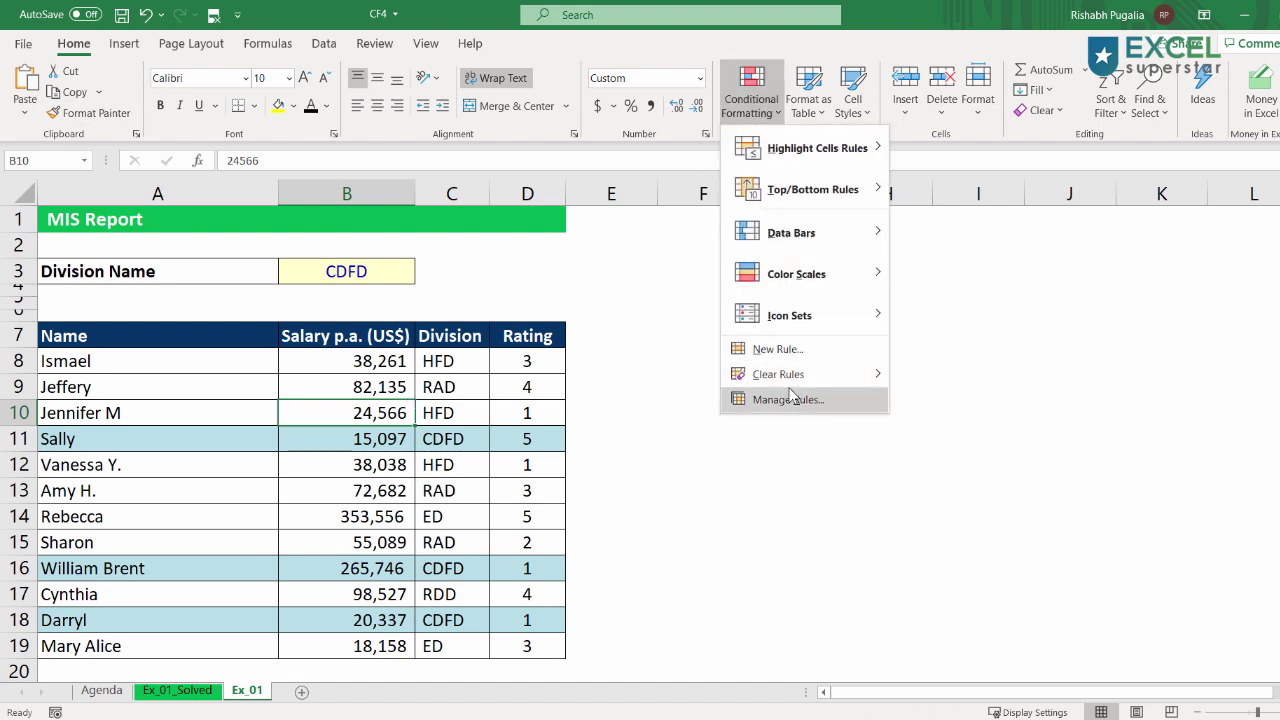
{"action": "mouse_move", "coordinate": [770, 374]}
{"action": "left_click", "coordinate": [988, 401]}
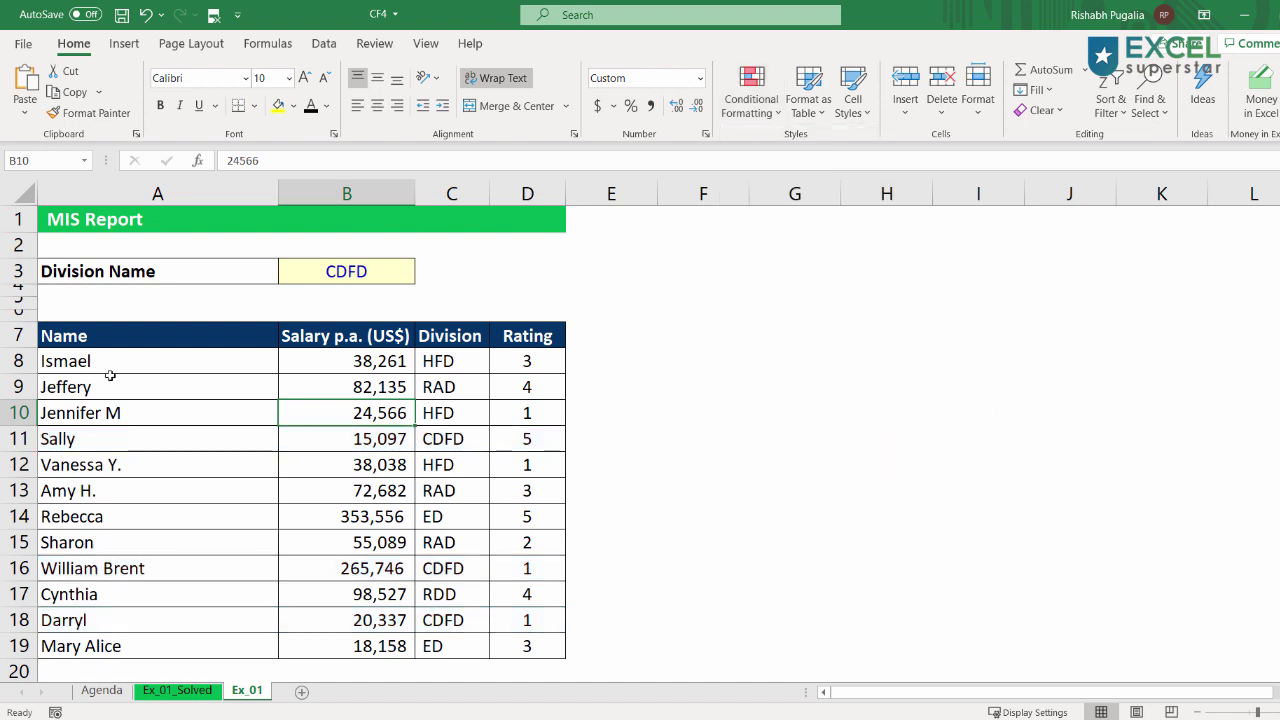
Select the table body A8:D19 and bring up the Conditional Formatting menu again.
{"action": "left_click", "coordinate": [80, 364]}
{"action": "left_click_drag", "start_coordinate": [234, 362], "coordinate": [518, 650]}
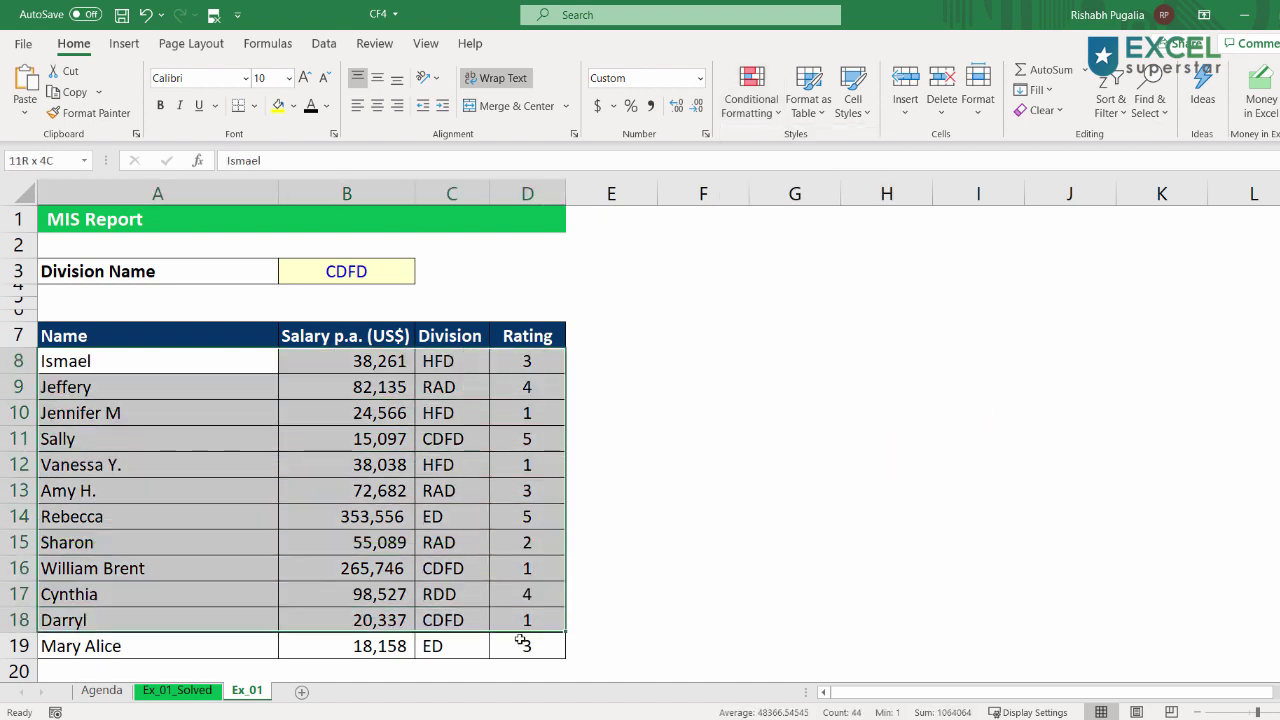
{"action": "left_click", "coordinate": [751, 90]}
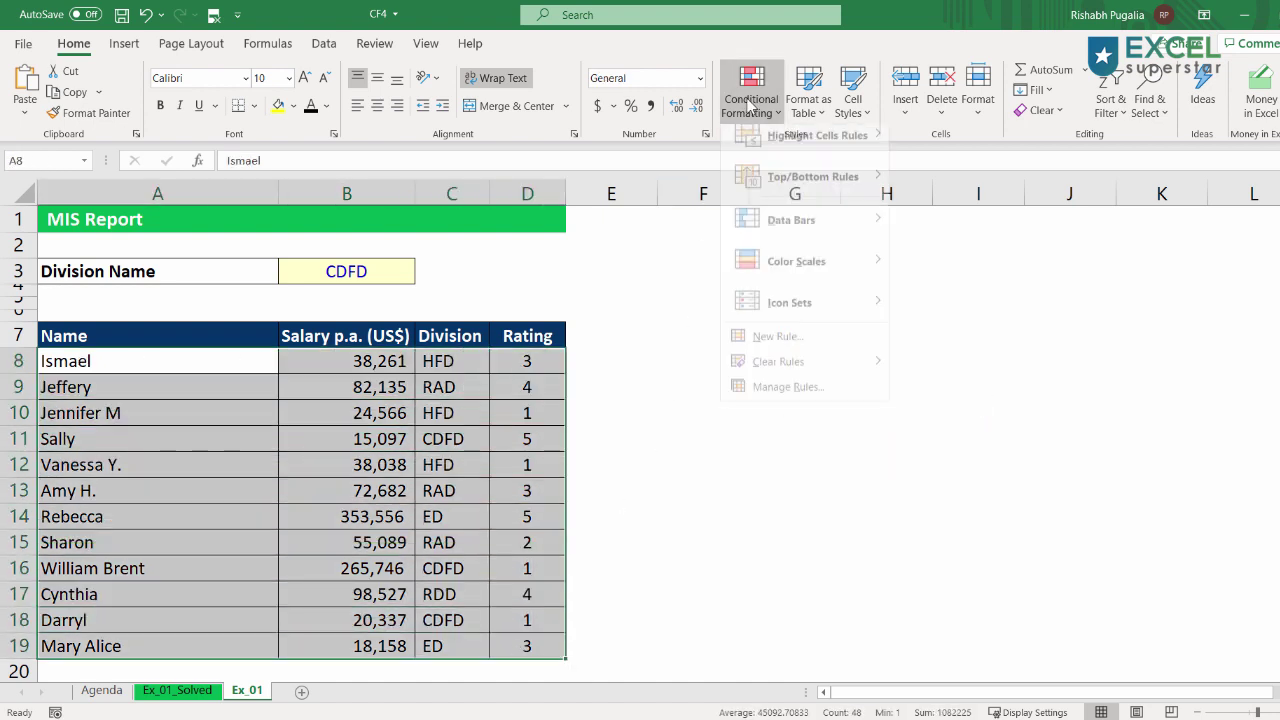
Start a new rule using a formula to determine which cells to format.
{"action": "left_click", "coordinate": [778, 349]}
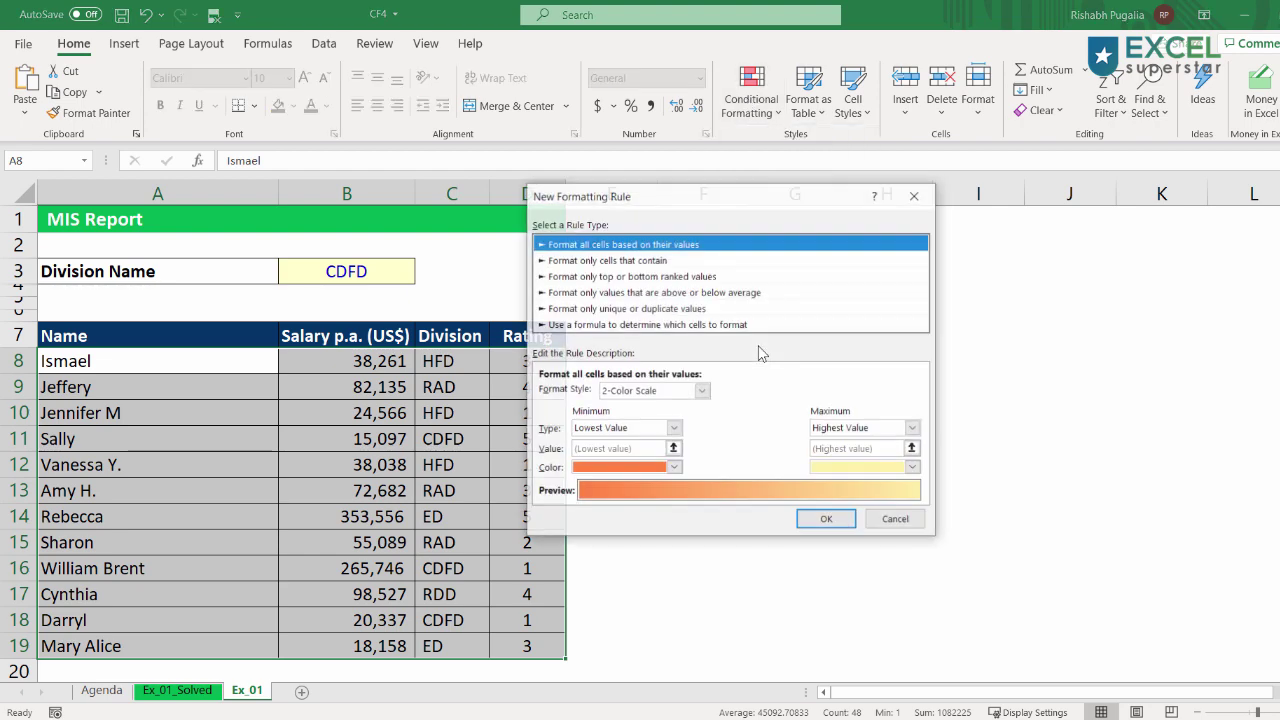
{"action": "left_click", "coordinate": [548, 325]}
{"action": "left_click", "coordinate": [571, 392]}
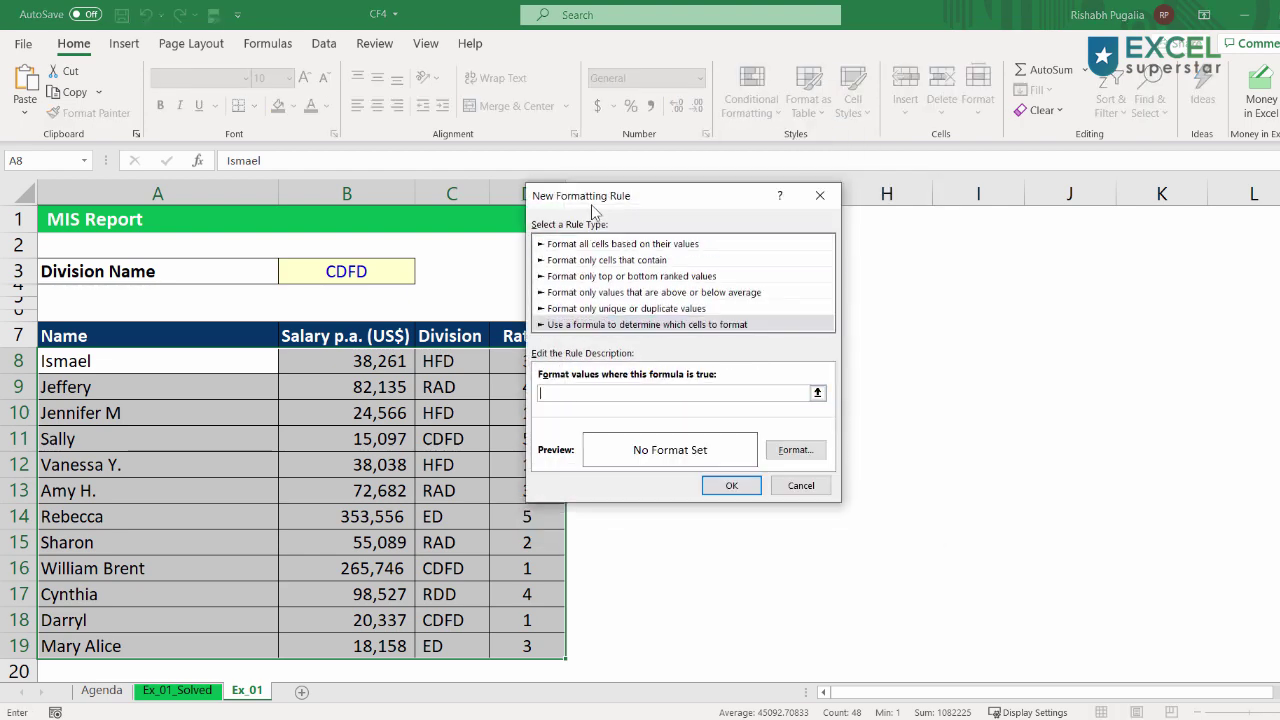
{"action": "left_click_drag", "start_coordinate": [597, 196], "coordinate": [683, 187]}
{"action": "type", "text": "="}
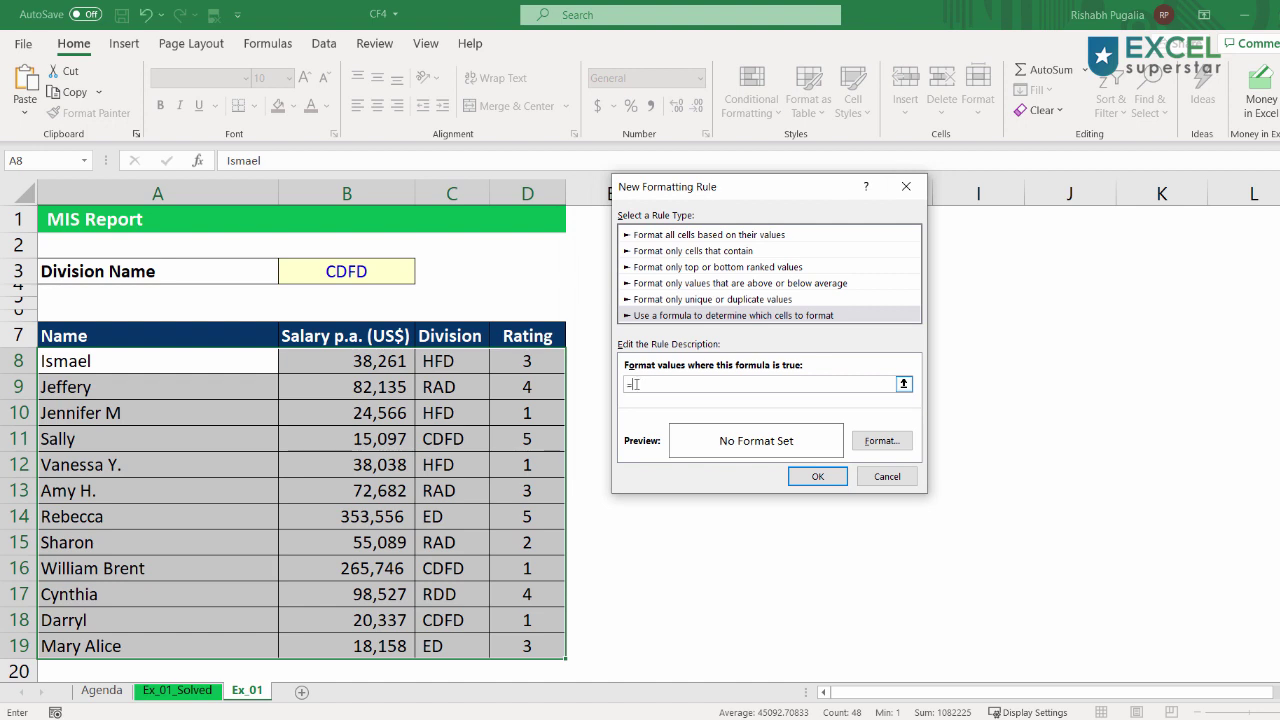
Enter the rule formula =$B$3=$C8, comparing B3 with each row's Division.
{"action": "left_click", "coordinate": [380, 270]}
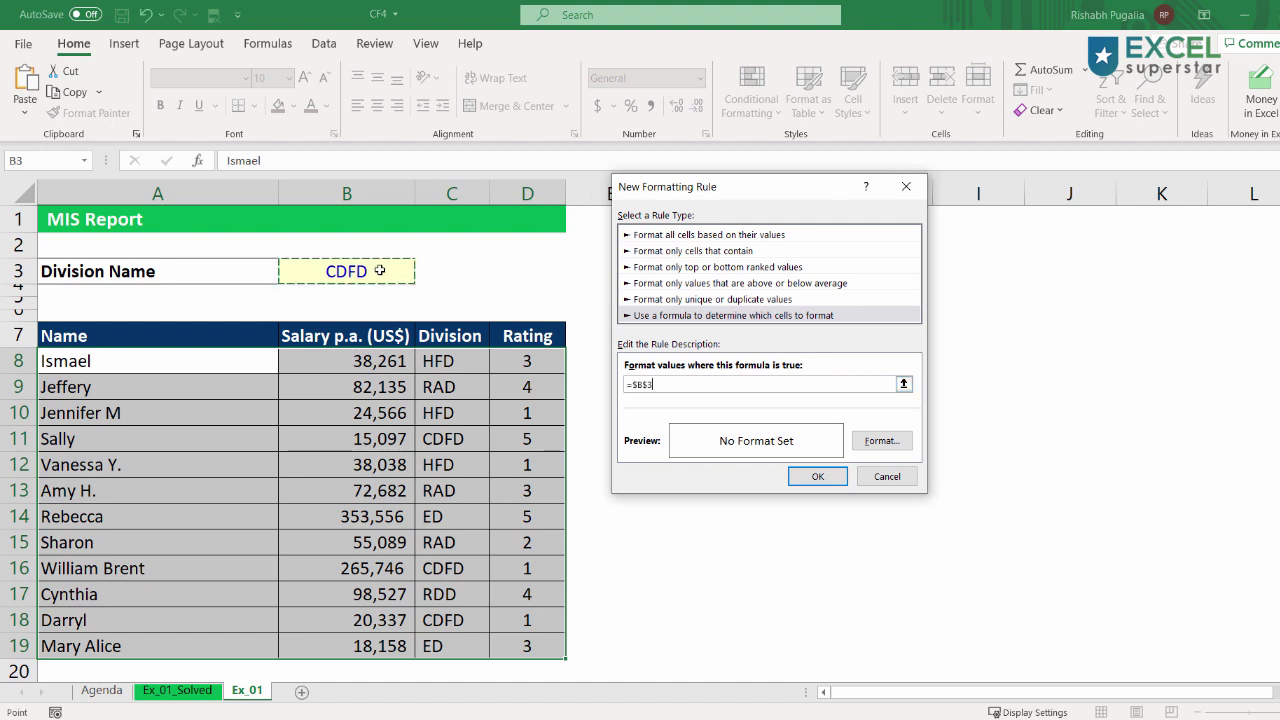
{"action": "type", "text": "="}
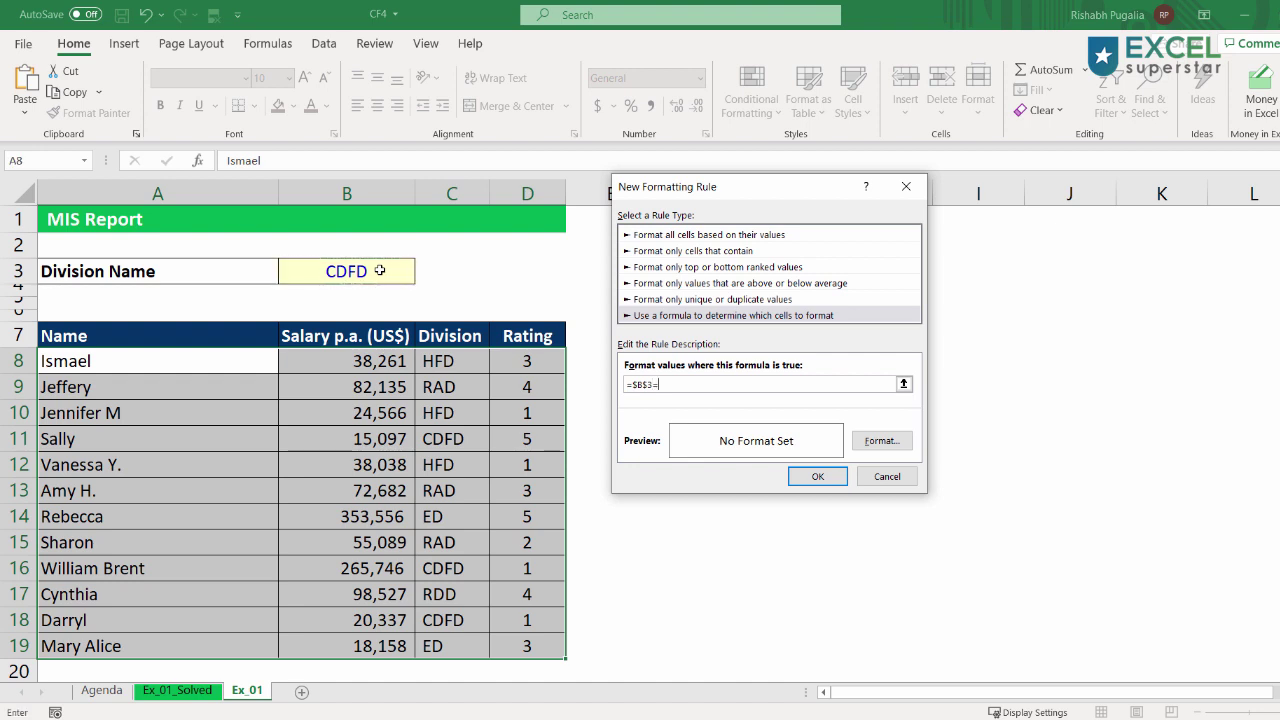
{"action": "left_click", "coordinate": [450, 365]}
{"action": "left_click", "coordinate": [459, 371]}
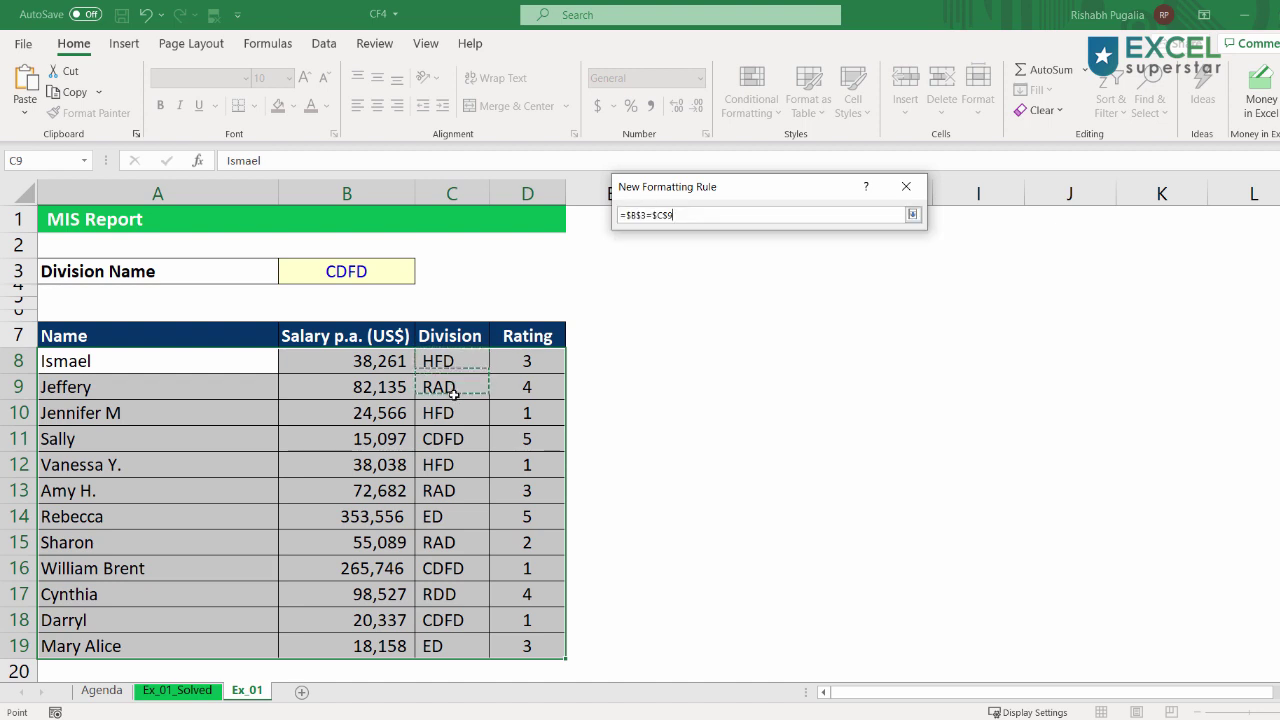
{"action": "left_click", "coordinate": [453, 342]}
{"action": "left_click", "coordinate": [450, 364]}
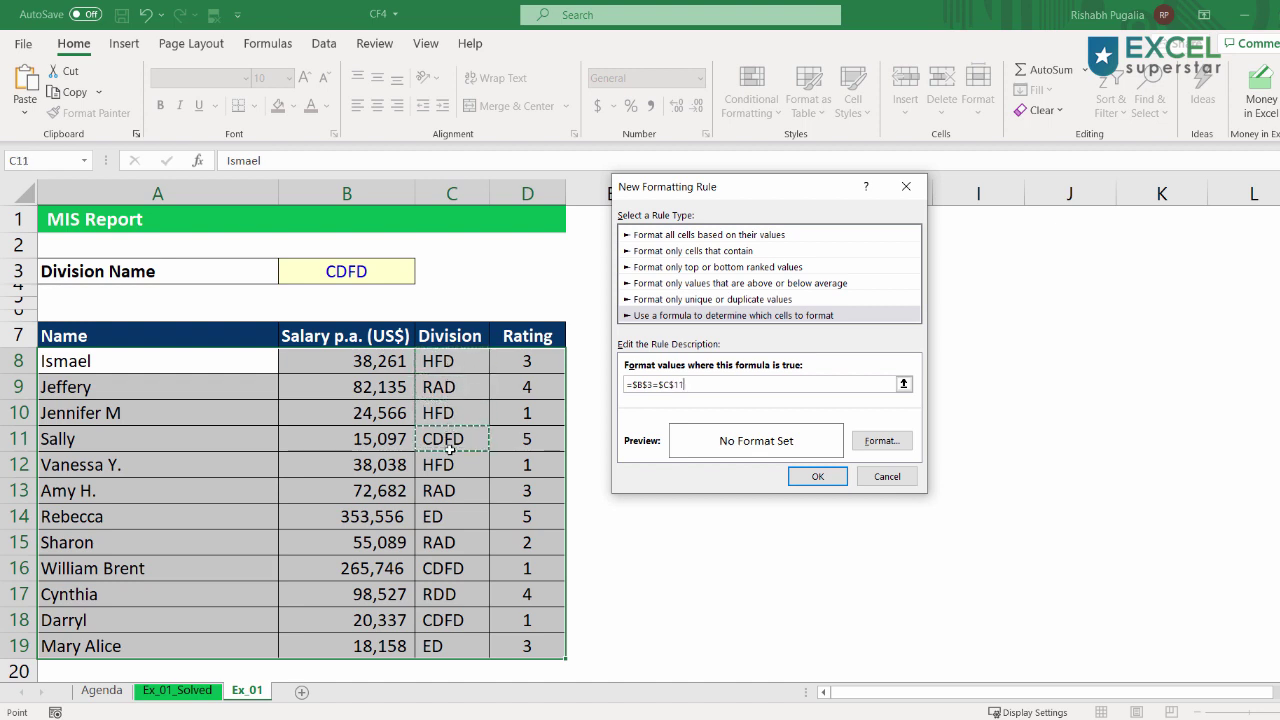
{"action": "left_click", "coordinate": [450, 465]}
{"action": "left_click", "coordinate": [454, 364]}
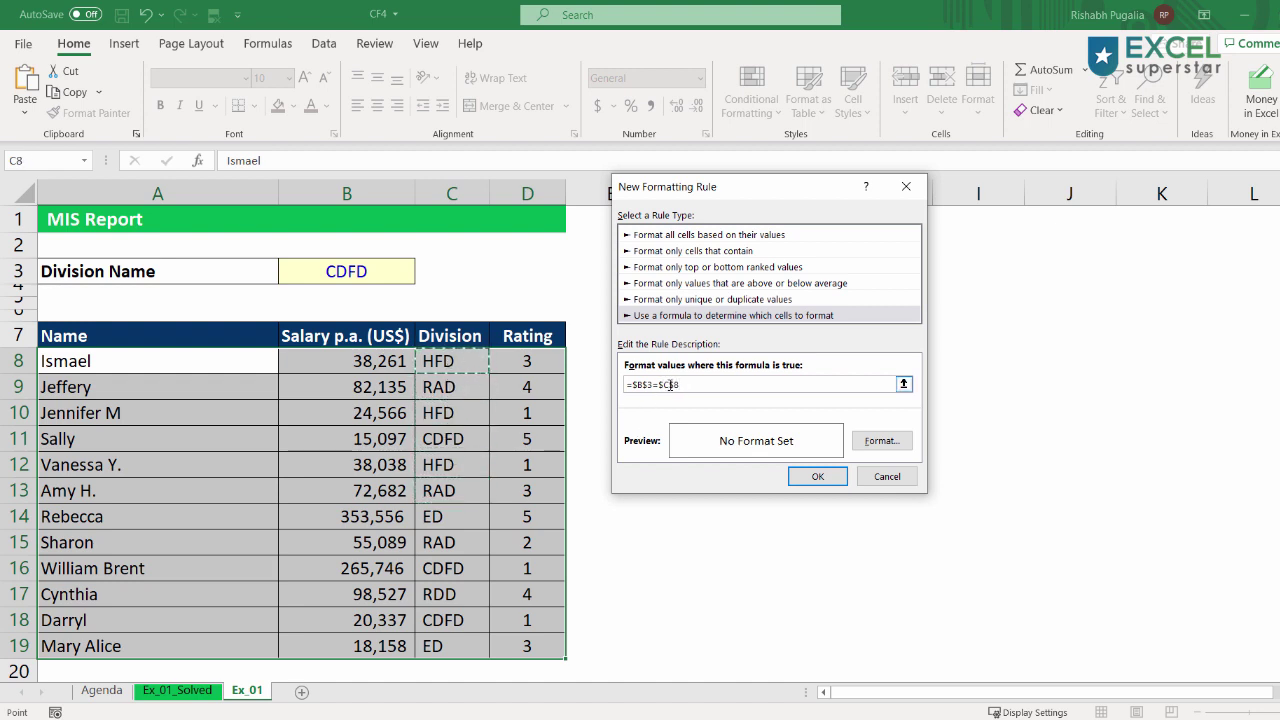
{"action": "key", "text": "F4"}
{"action": "key", "text": "F4"}
Give the =$B$3=$C8 rule a light green fill, apply it, then select B3.
{"action": "left_click_drag", "start_coordinate": [659, 384], "coordinate": [687, 384]}
{"action": "left_click", "coordinate": [882, 440]}
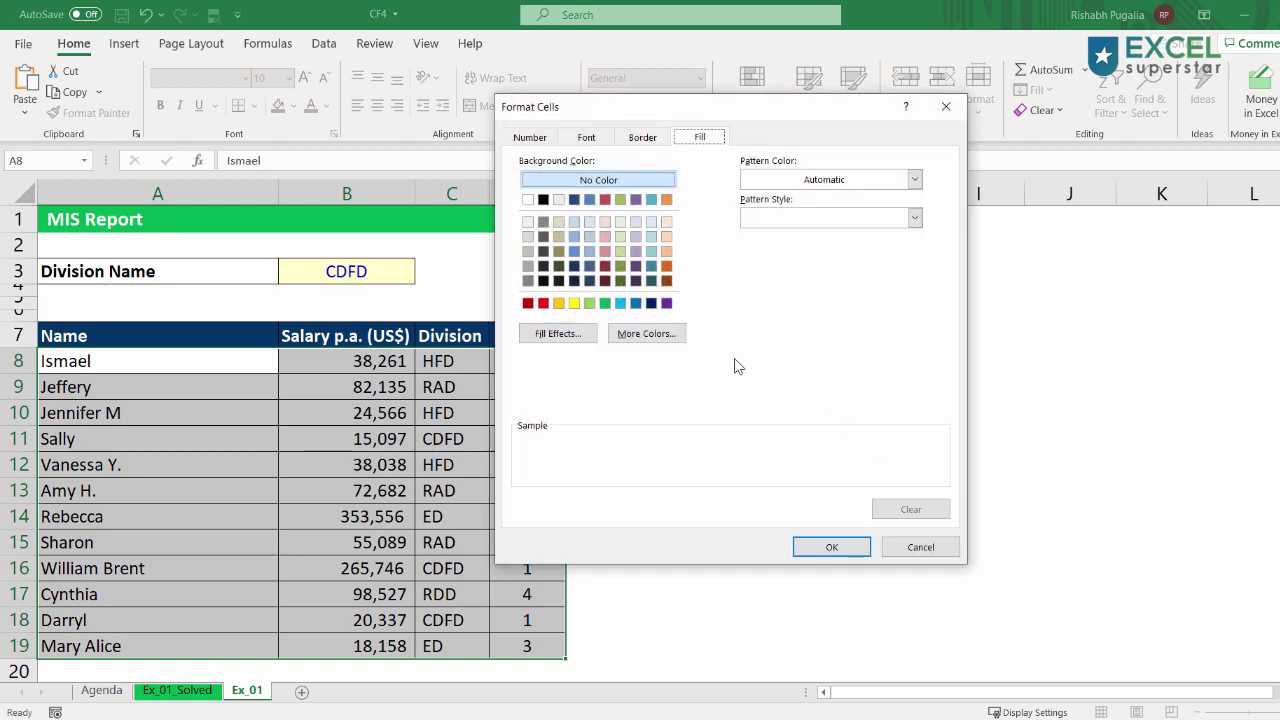
{"action": "left_click", "coordinate": [620, 252]}
{"action": "left_click", "coordinate": [831, 546]}
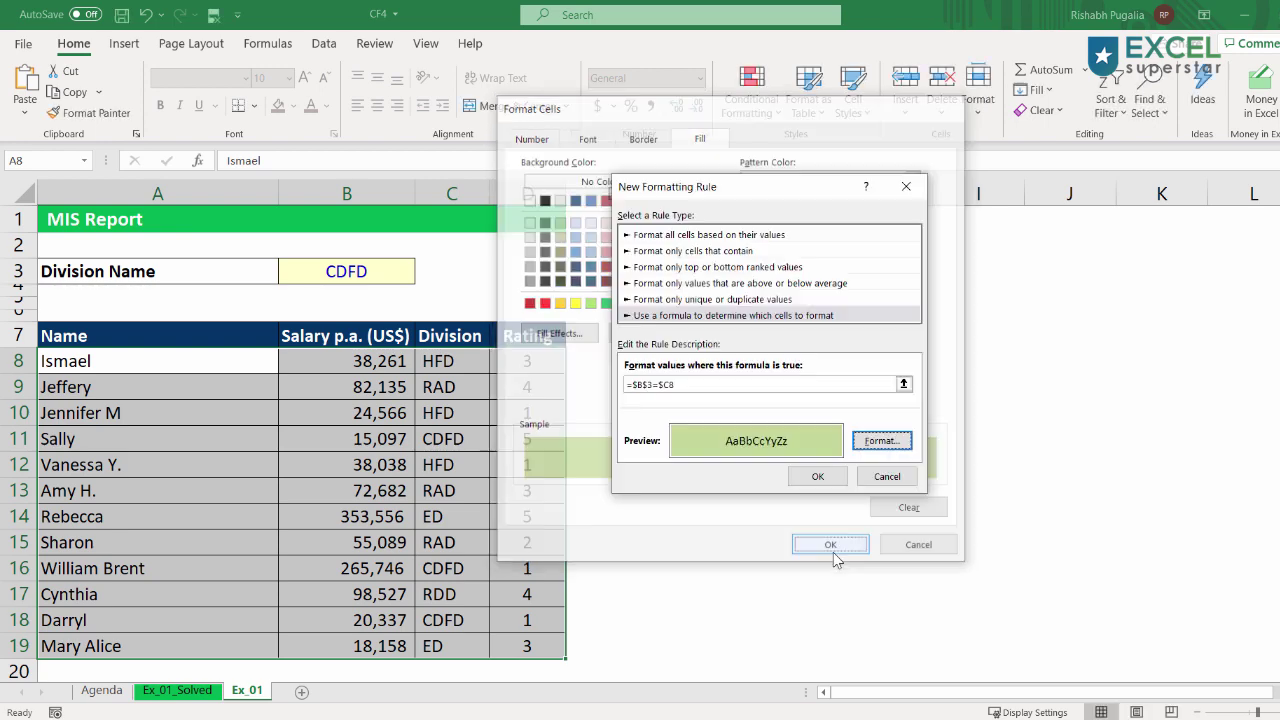
{"action": "left_click", "coordinate": [818, 475]}
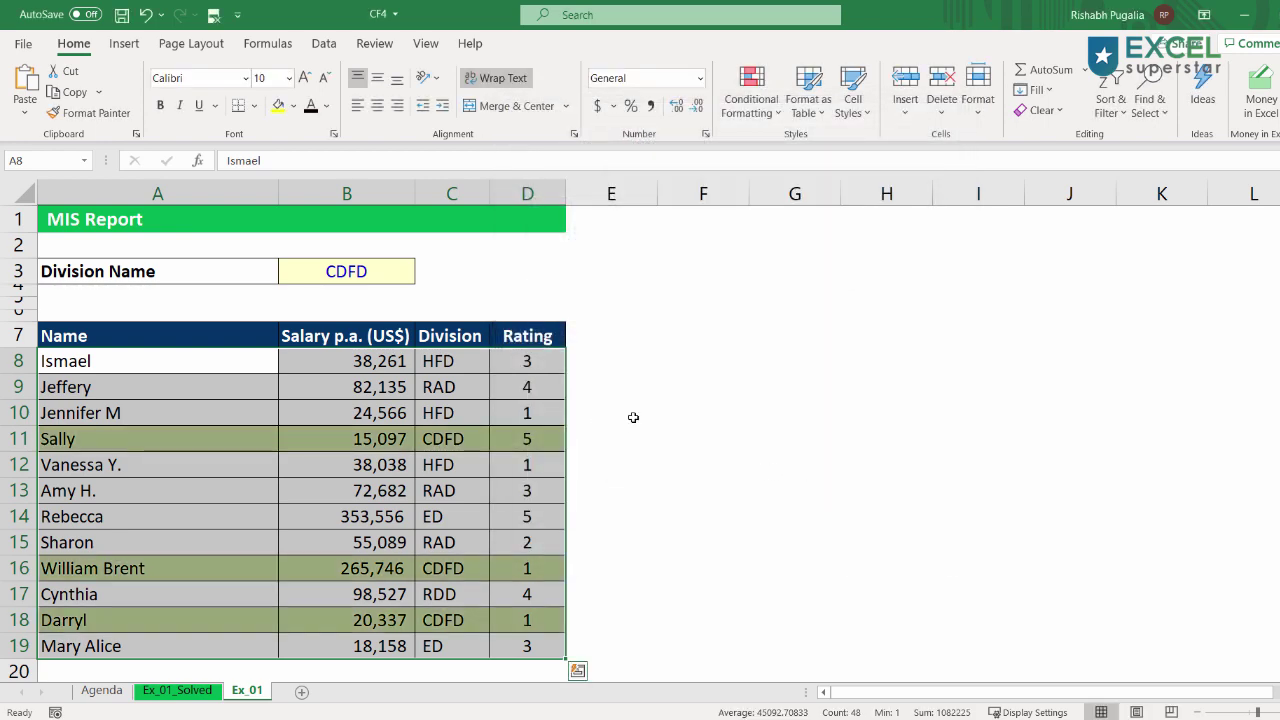
{"action": "left_click", "coordinate": [378, 276]}
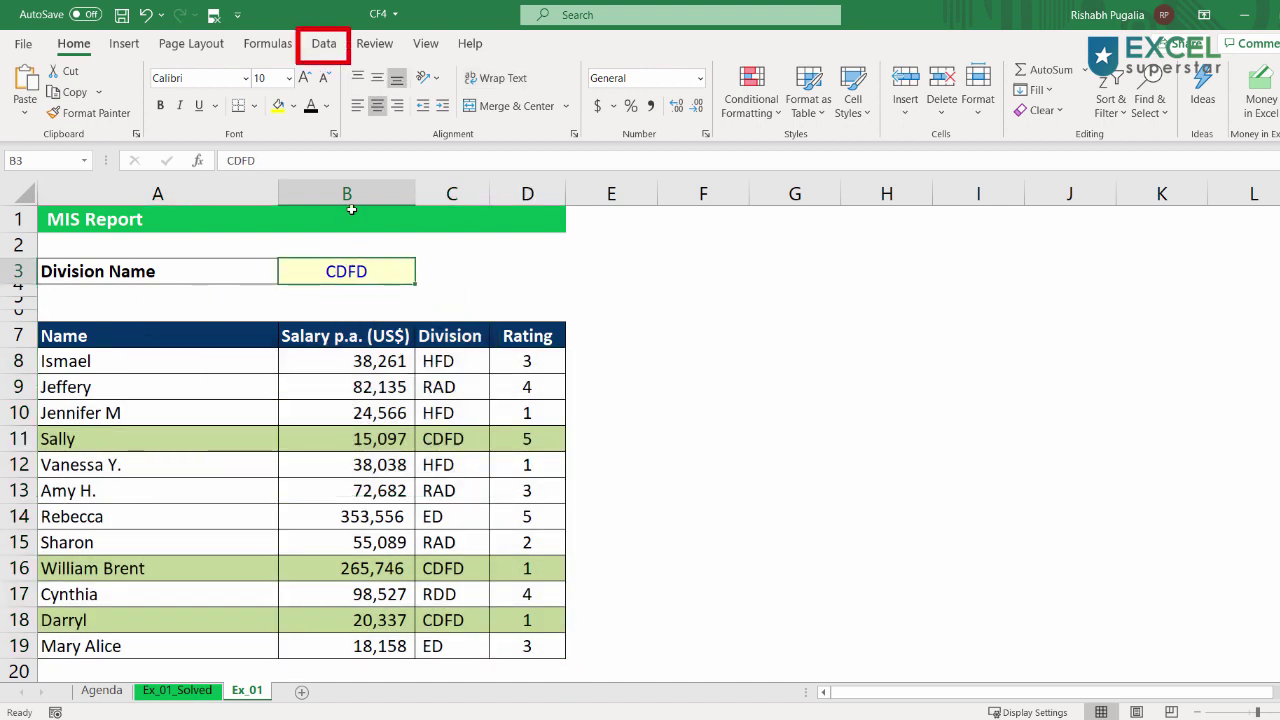
Add a List data validation to B3 with source CDFD,RAD.
{"action": "left_click", "coordinate": [324, 44]}
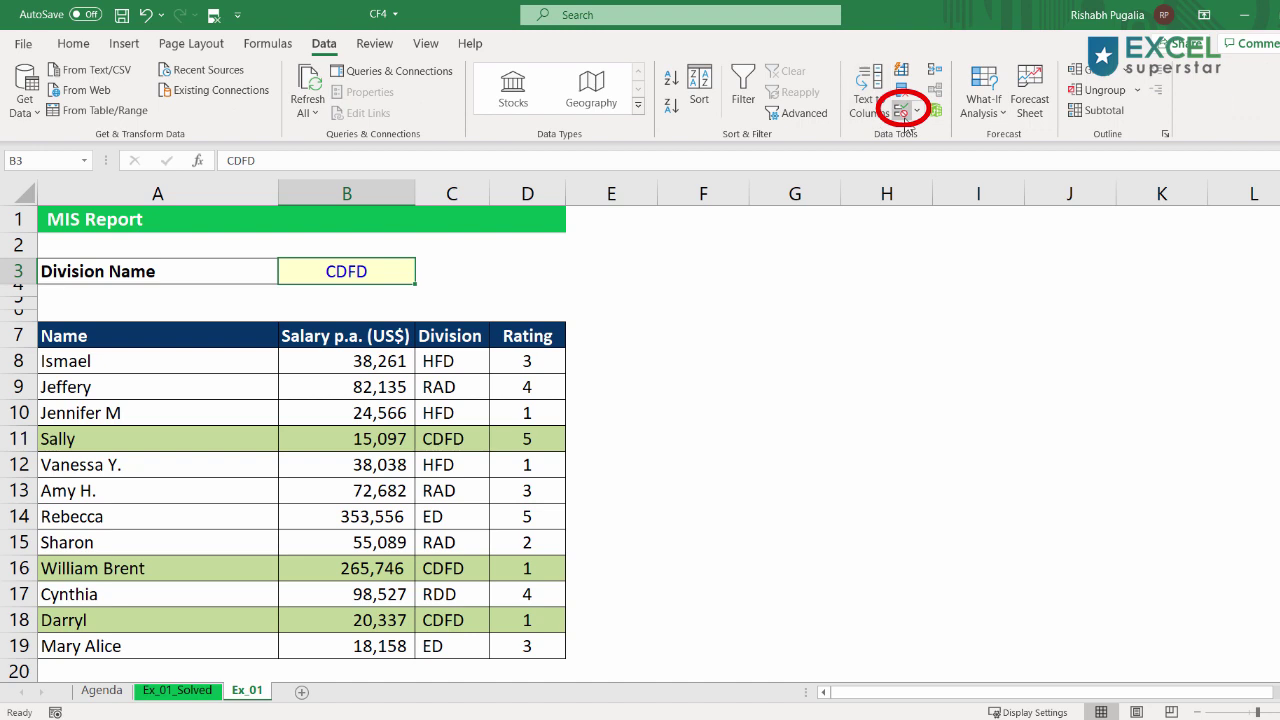
{"action": "left_click", "coordinate": [905, 116]}
{"action": "left_click", "coordinate": [711, 262]}
{"action": "left_click", "coordinate": [612, 320]}
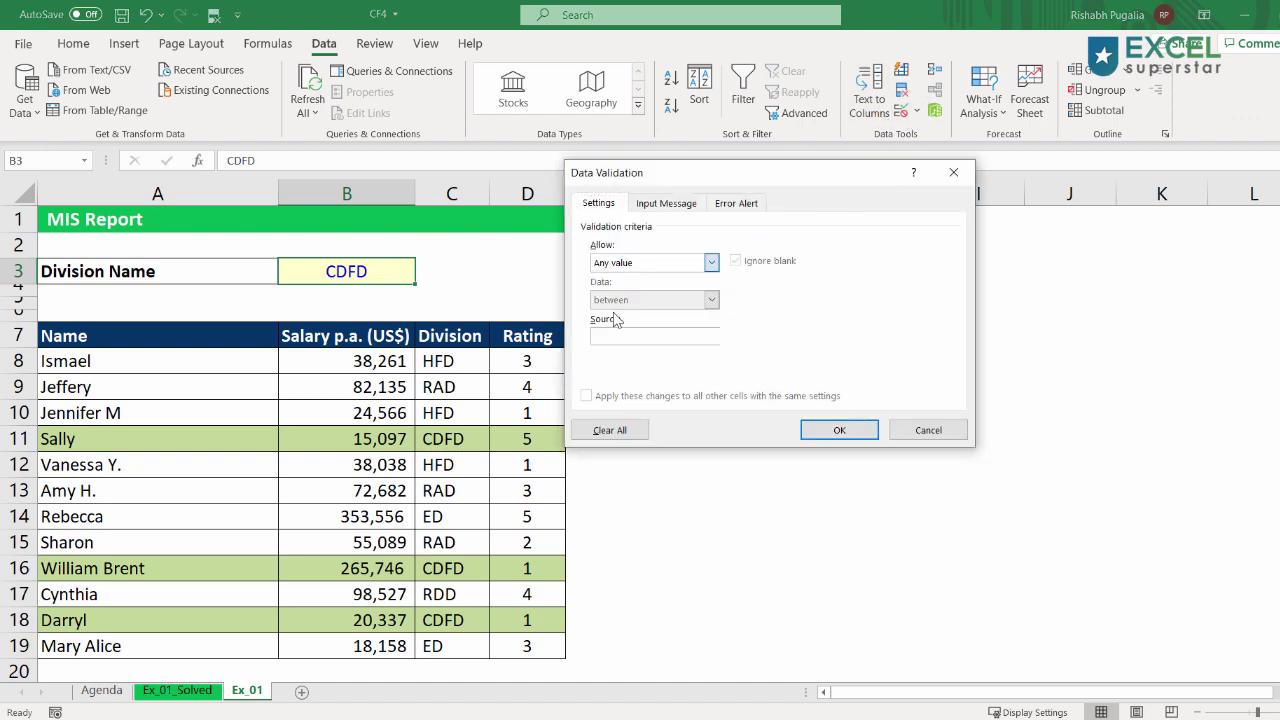
{"action": "left_click", "coordinate": [612, 337]}
{"action": "type", "text": "CDFD,RAD"}
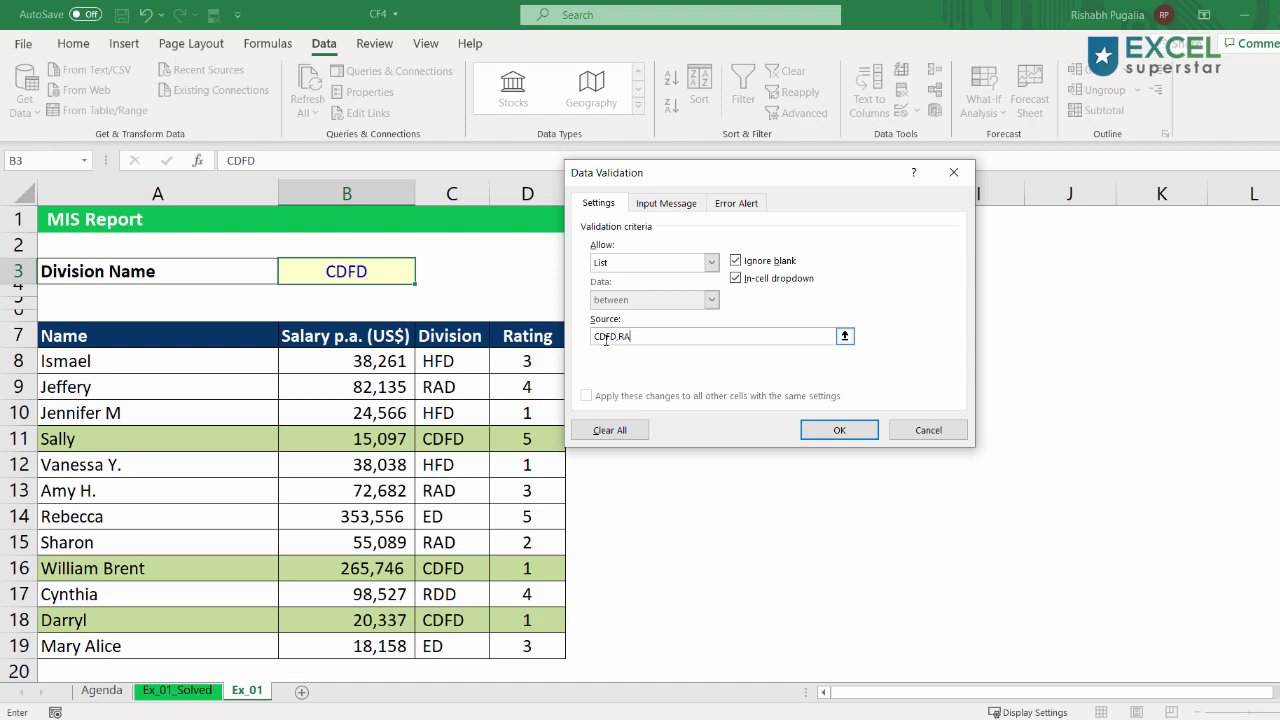
{"action": "left_click", "coordinate": [824, 432]}
Test the B3 dropdown by choosing RAD, then switching back to CDFD.
{"action": "left_click", "coordinate": [423, 277]}
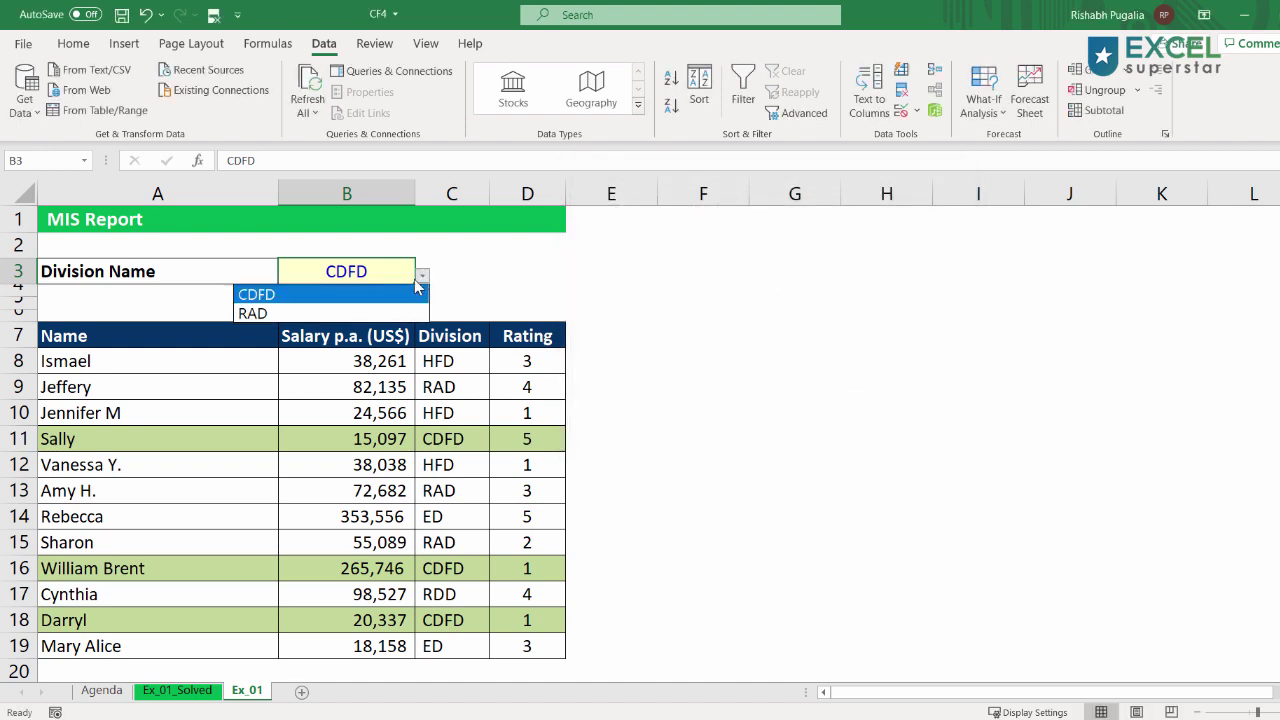
{"action": "left_click", "coordinate": [344, 309]}
{"action": "left_click", "coordinate": [423, 277]}
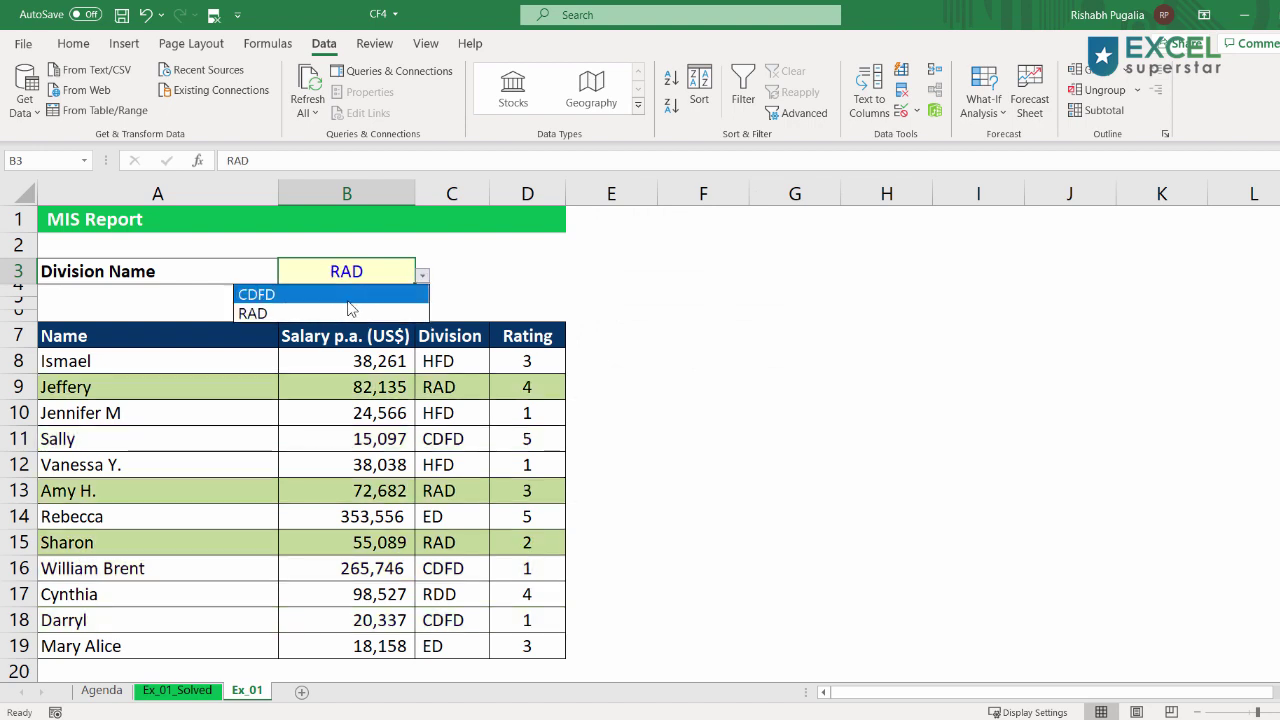
{"action": "left_click", "coordinate": [348, 297]}
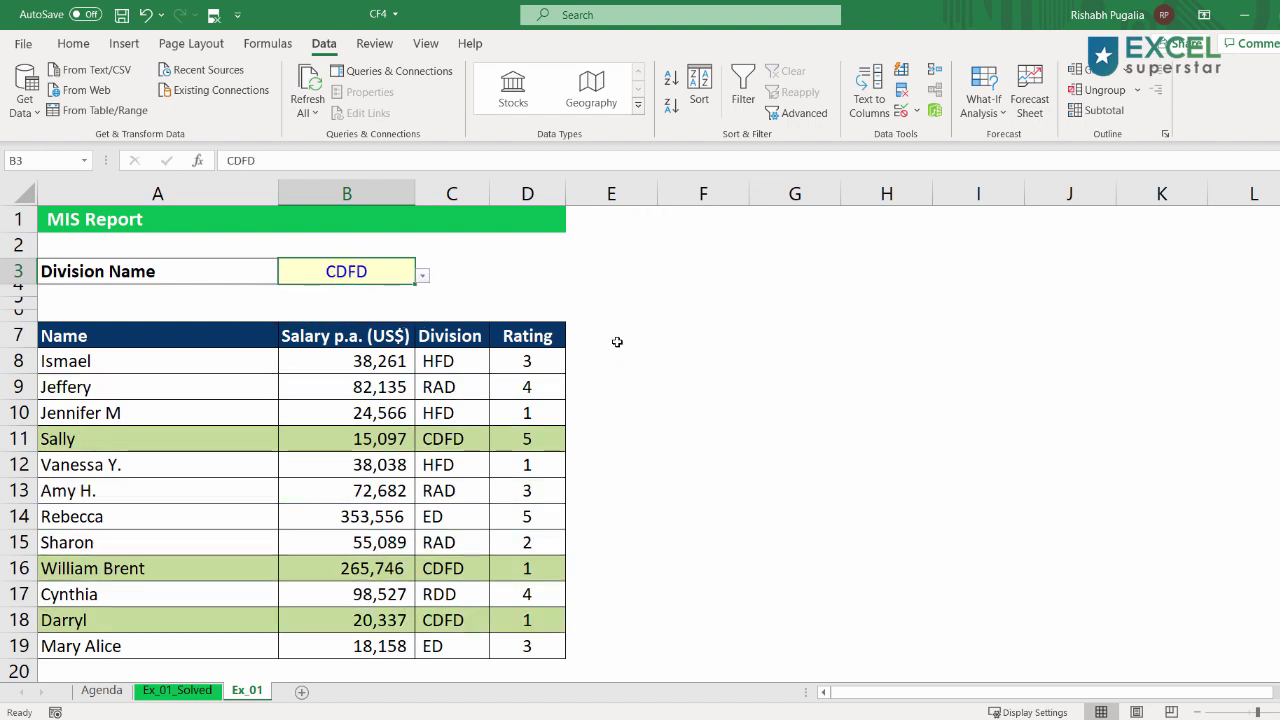